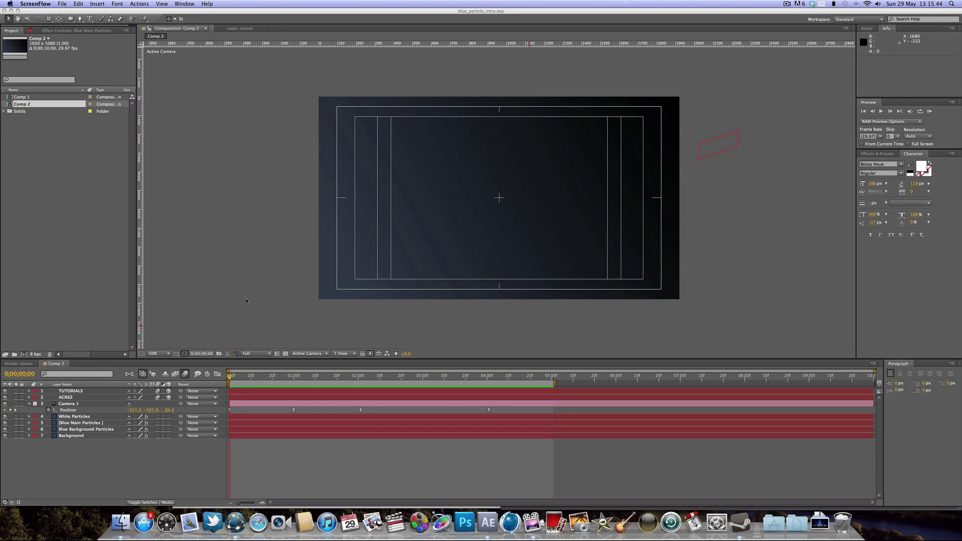
Preview the finished particle intro in Comp 2 and scrub to the frame showing the assembled ACREZ TUTORIALS title
click(236, 383)
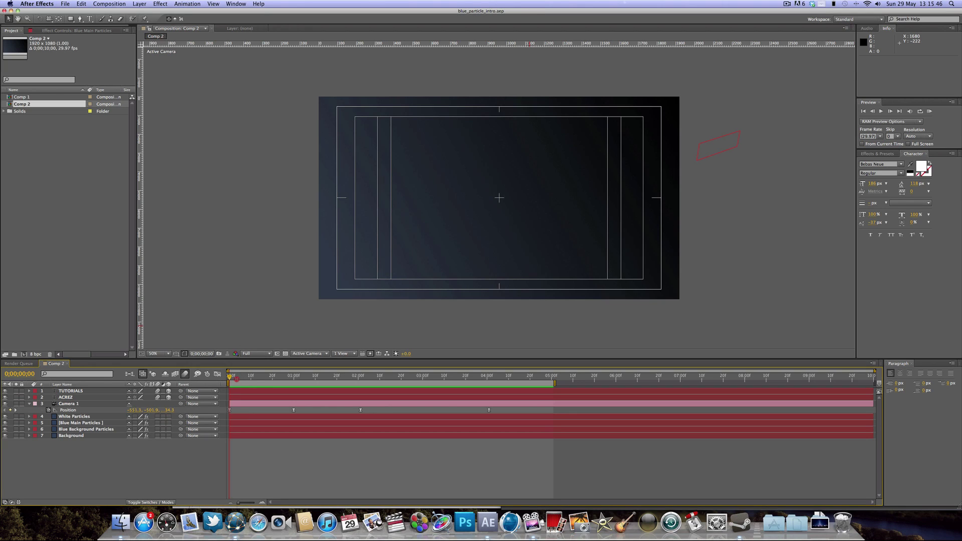
key(space)
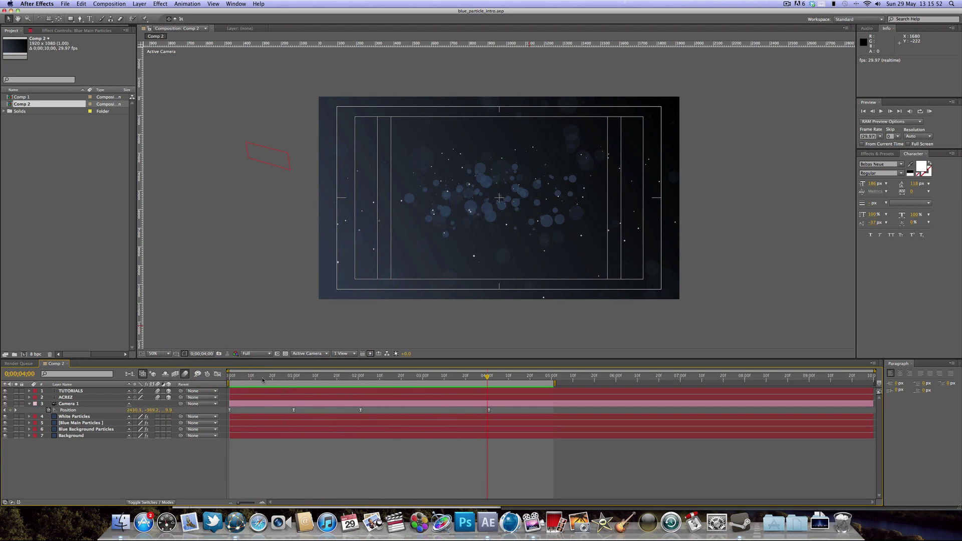
drag(263, 380, 414, 390)
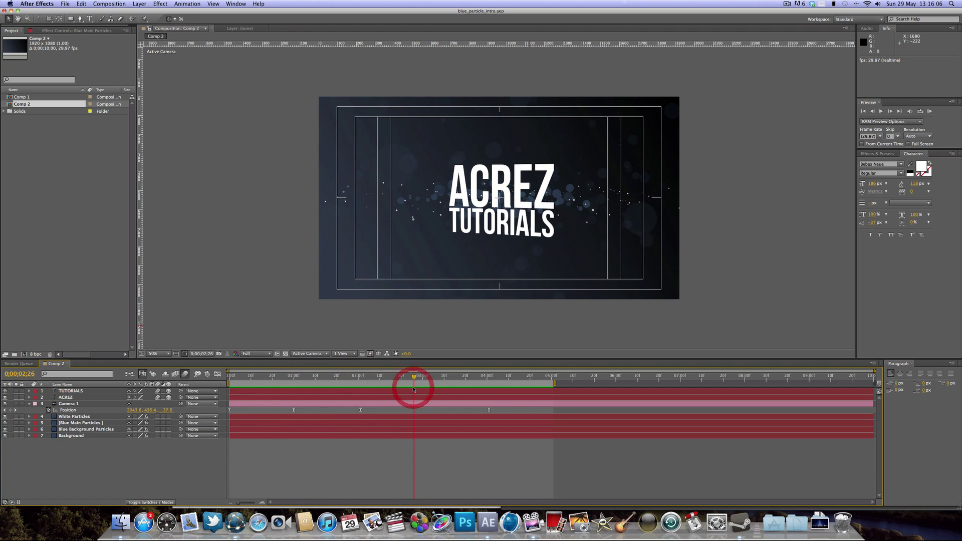
Create a new 1920 x 1080 composition with the HDTV 1080 29.97 preset and a 10-second duration
key(super+n)
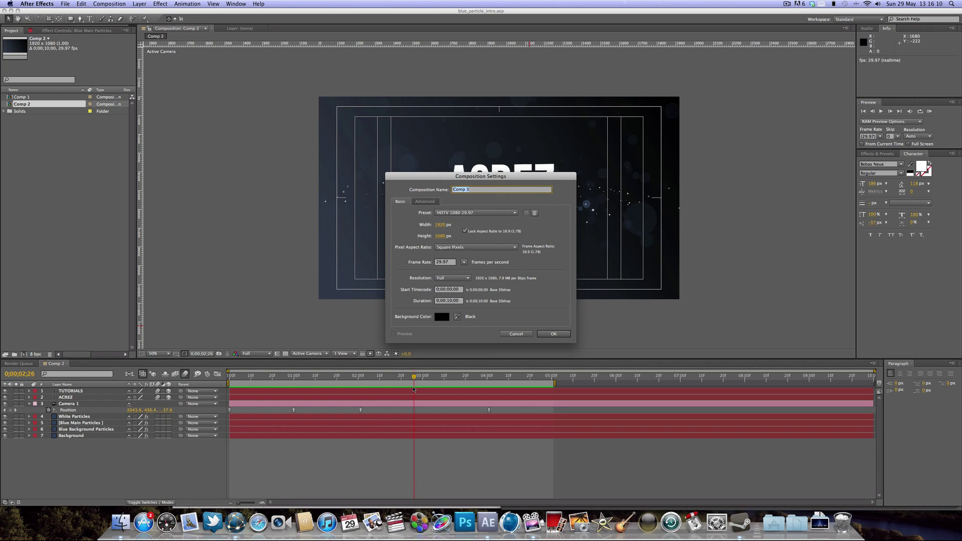
key(Return)
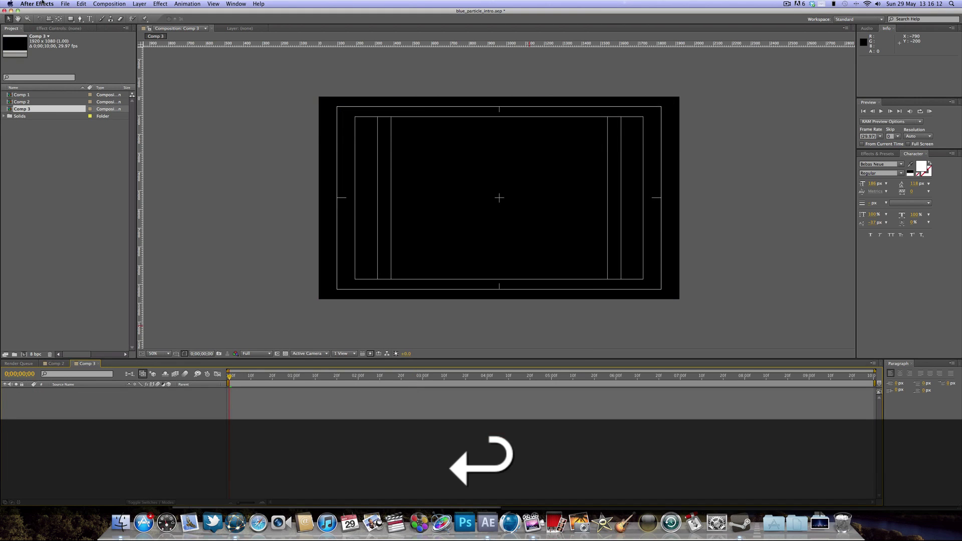
click(439, 422)
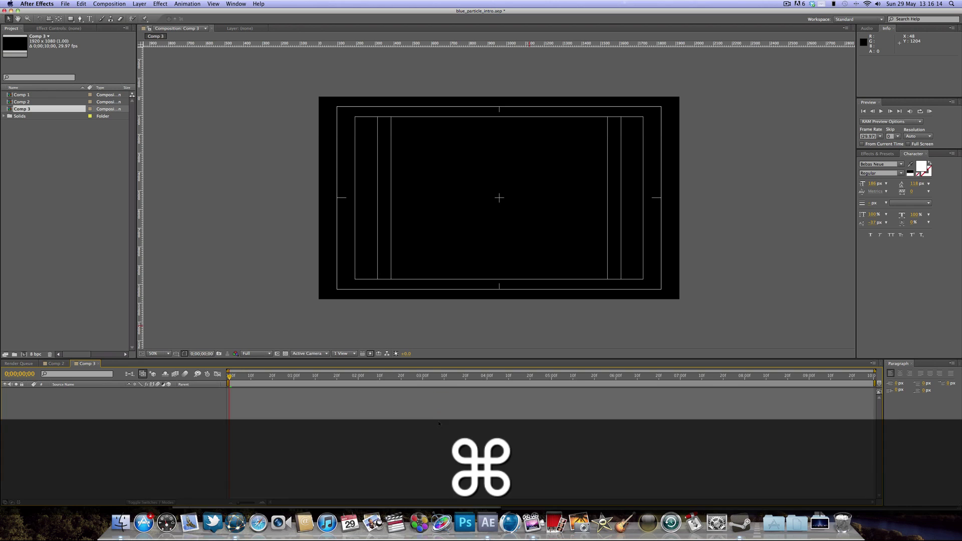
Add a 1920 x 1080 blue solid layer to the new composition, keeping the default solid settings
click(139, 4)
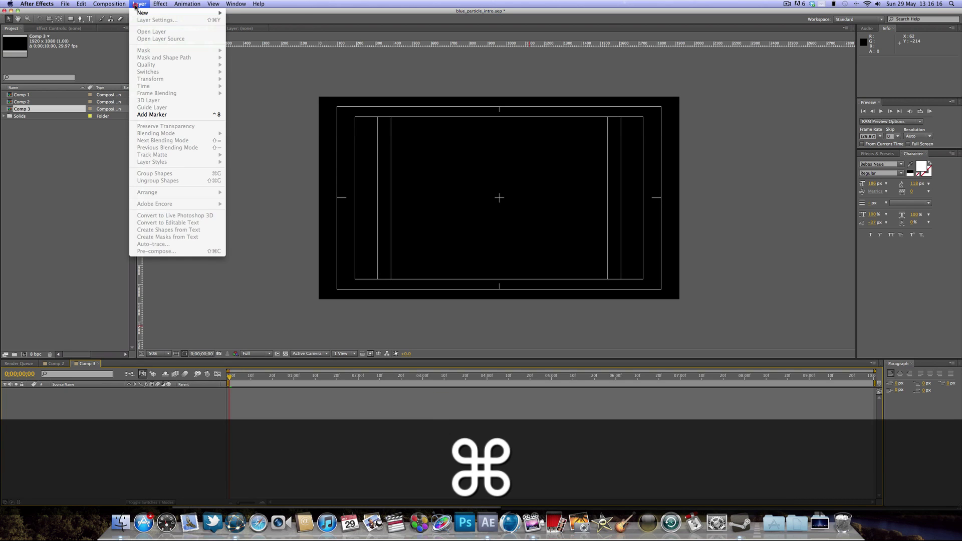
mouse_move(145, 12)
click(279, 16)
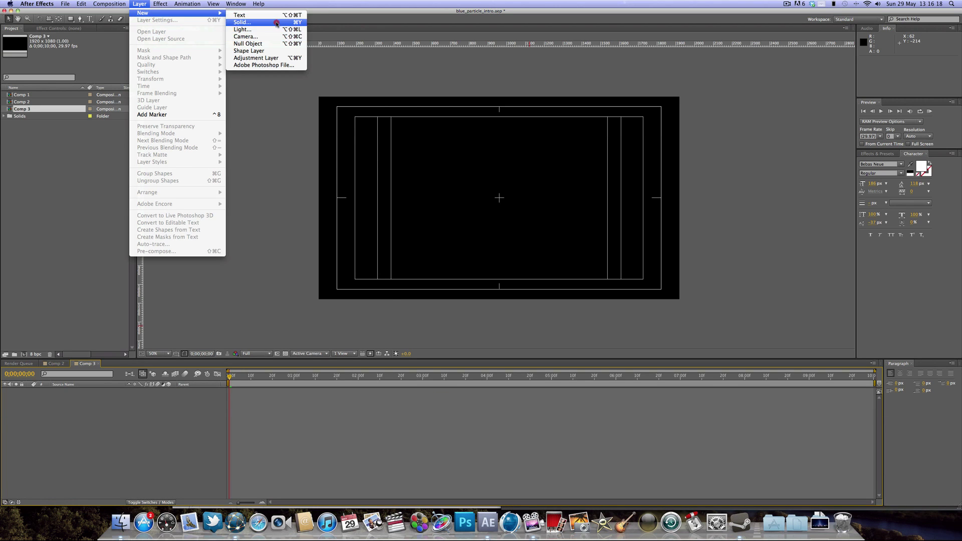
click(275, 23)
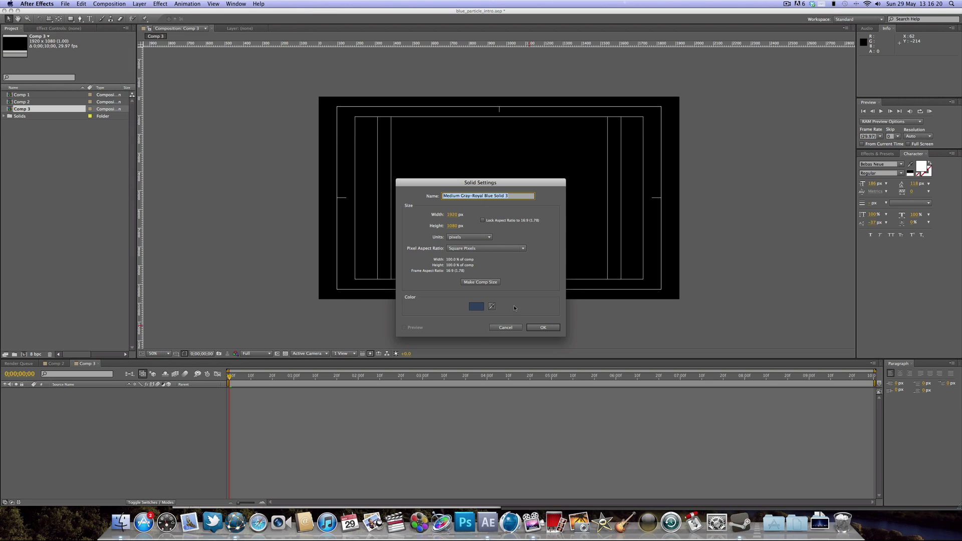
key(Return)
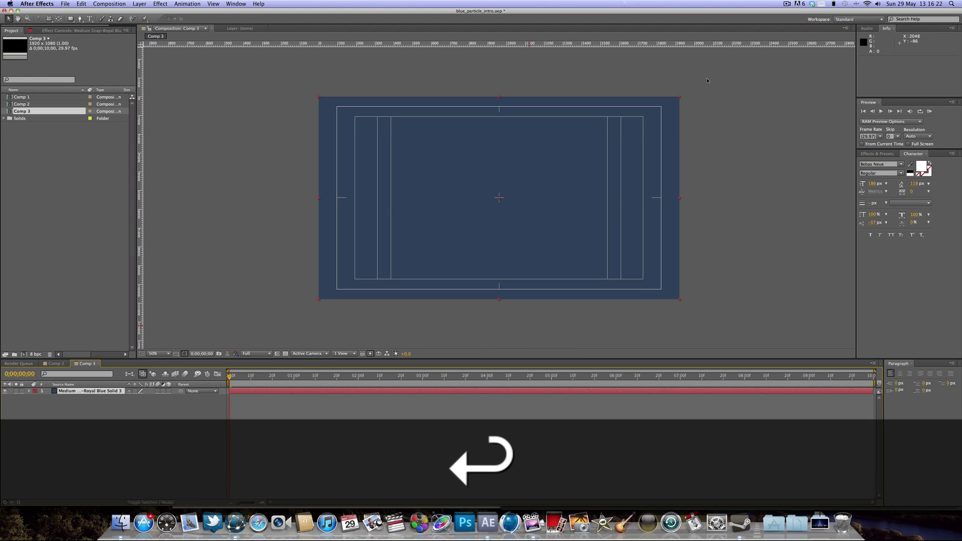
Find the Ramp effect and apply it to the blue solid
click(888, 154)
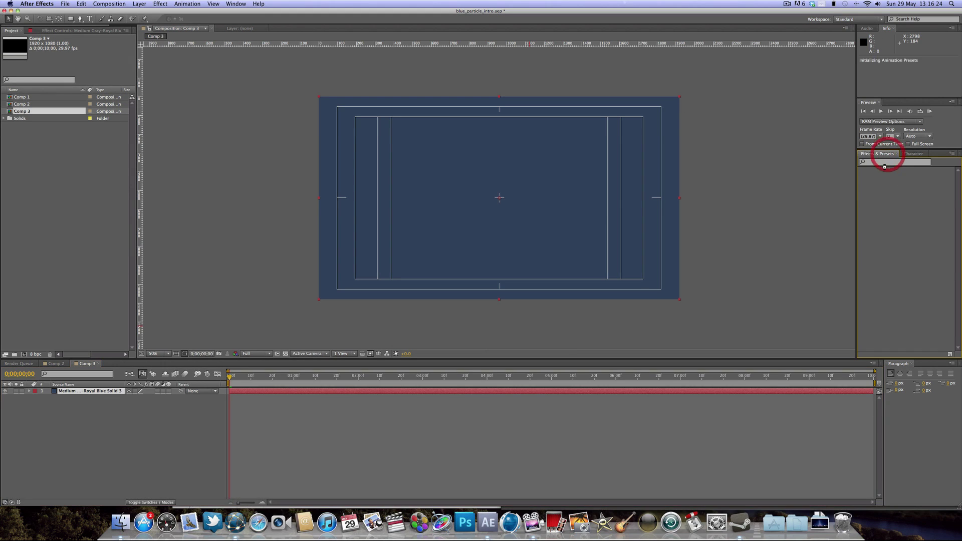
click(885, 163)
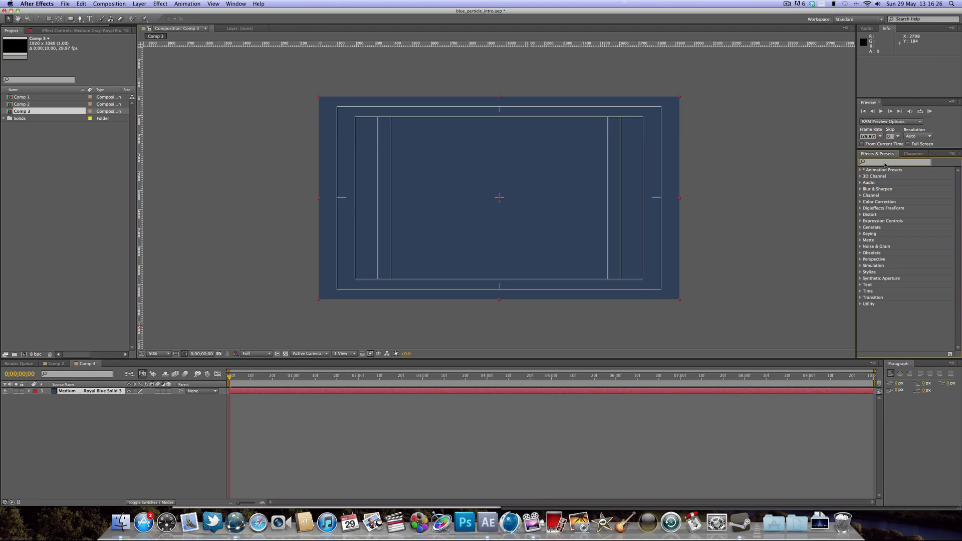
text(ramp)
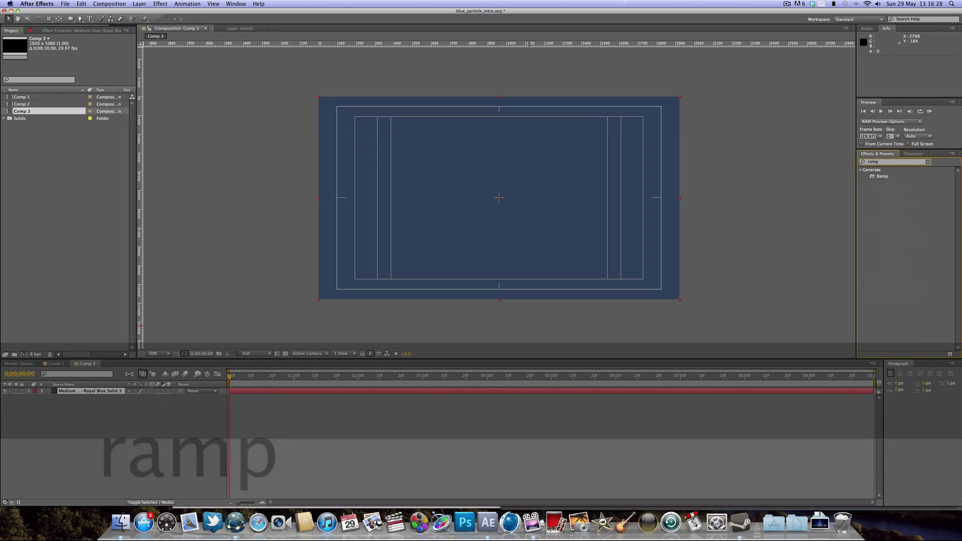
click(883, 177)
drag(873, 179, 463, 199)
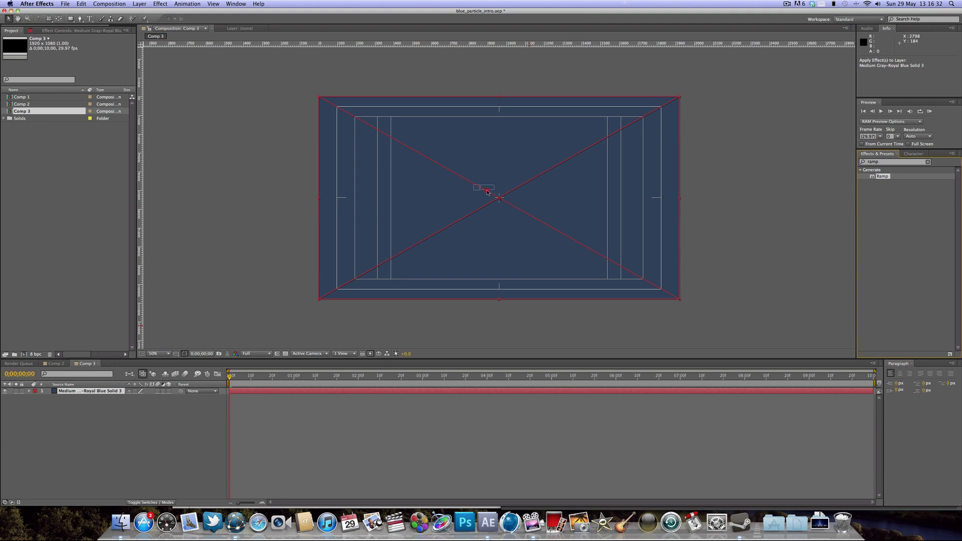
drag(477, 196, 476, 194)
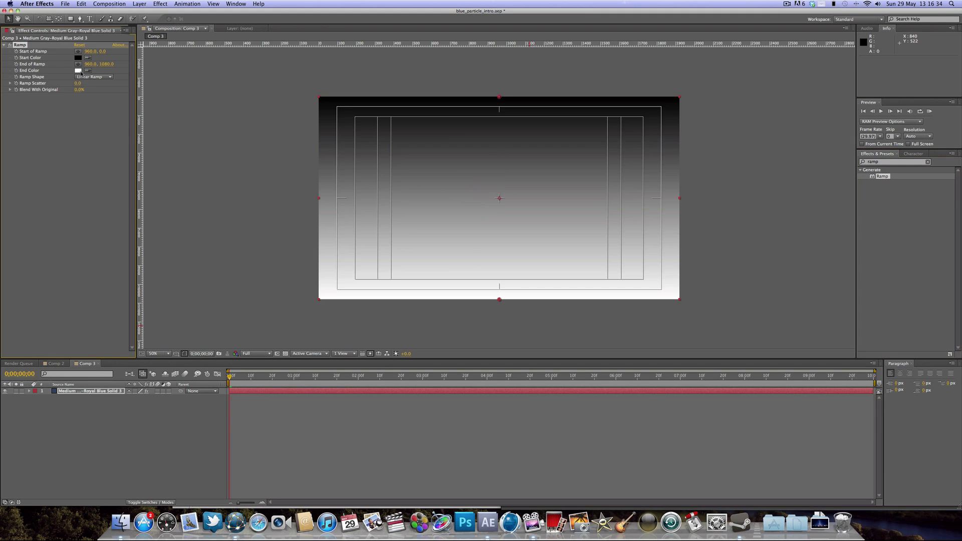
Set the ramp's end color to dark grayish blue #343C49
click(78, 70)
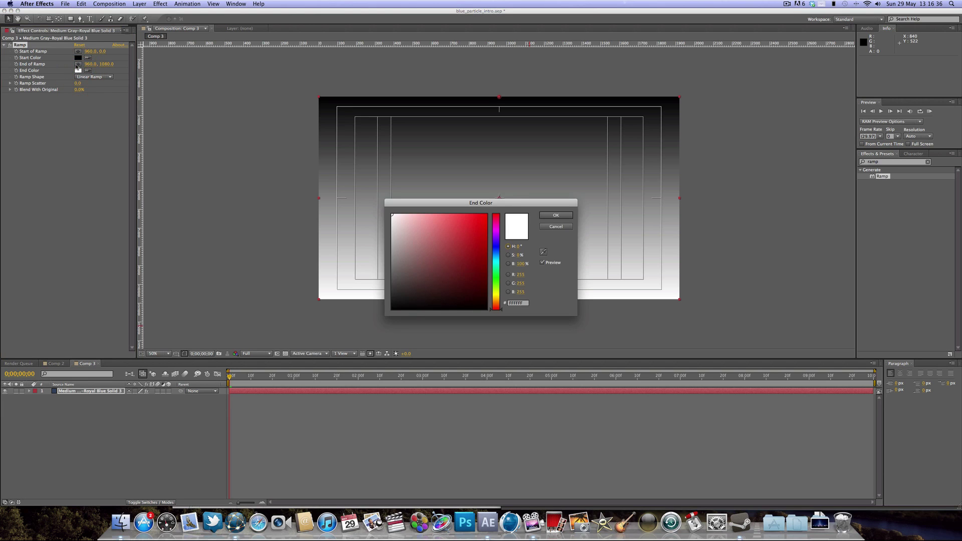
mouse_move(441, 243)
mouse_down()
mouse_move(419, 242)
mouse_move(393, 286)
mouse_move(419, 283)
mouse_up()
drag(499, 248, 495, 251)
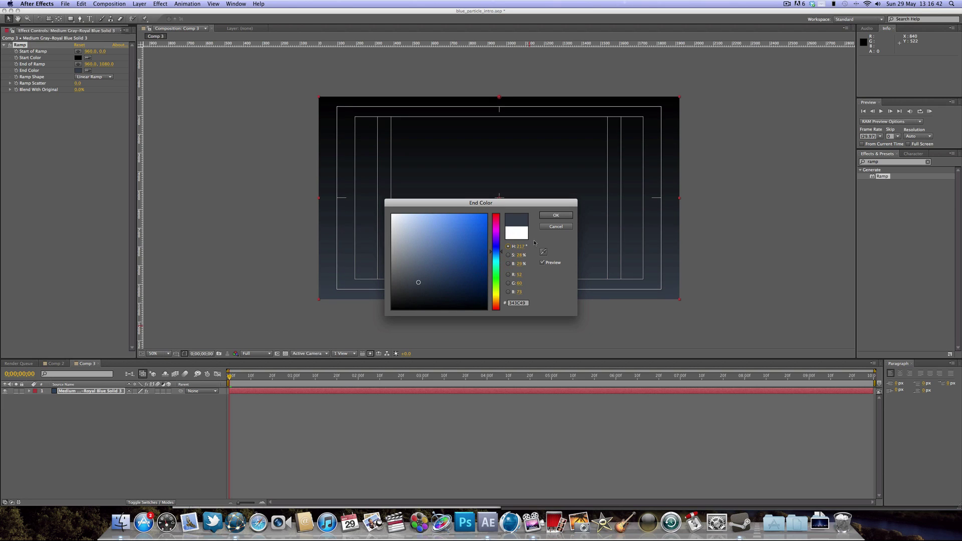
key(Return)
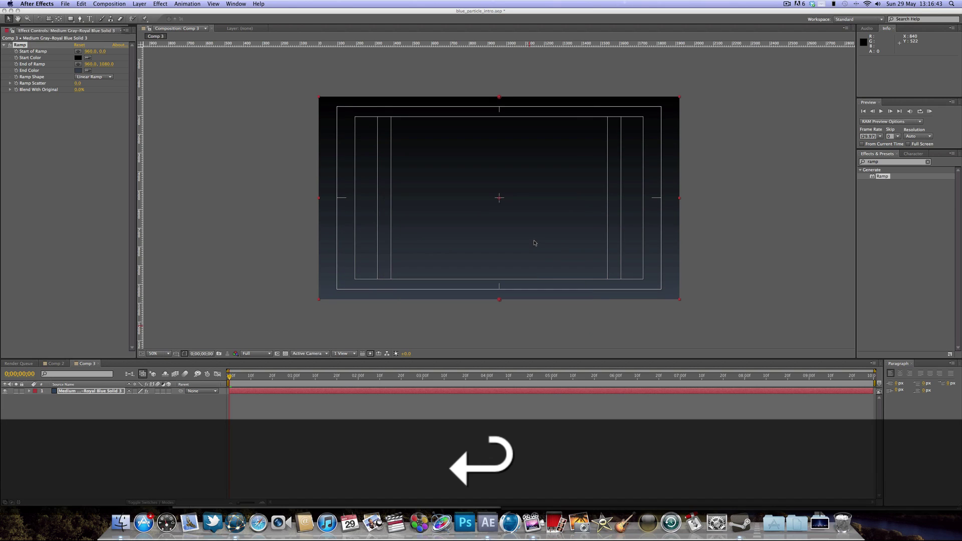
Set the Ramp Scatter to 100 and deselect the solid
click(78, 83)
text(100)
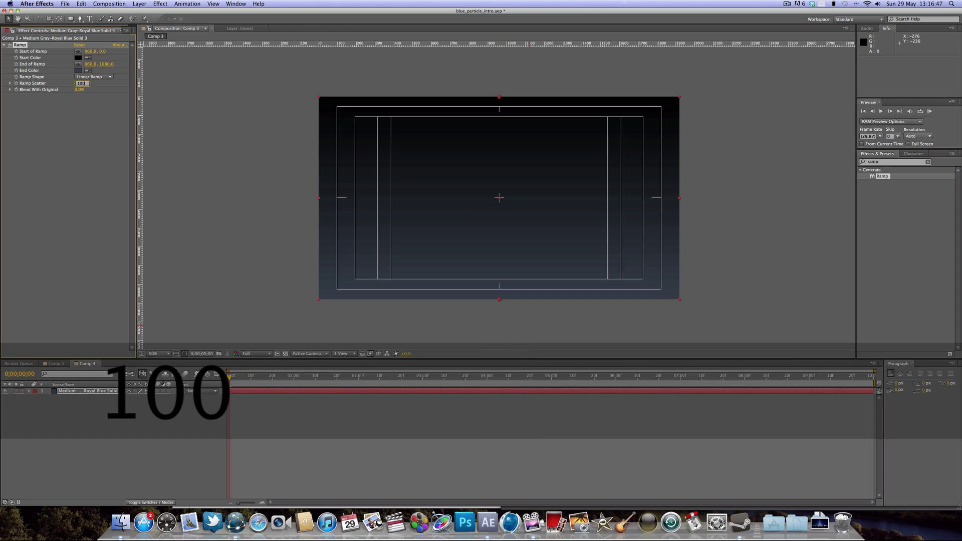
key(Return)
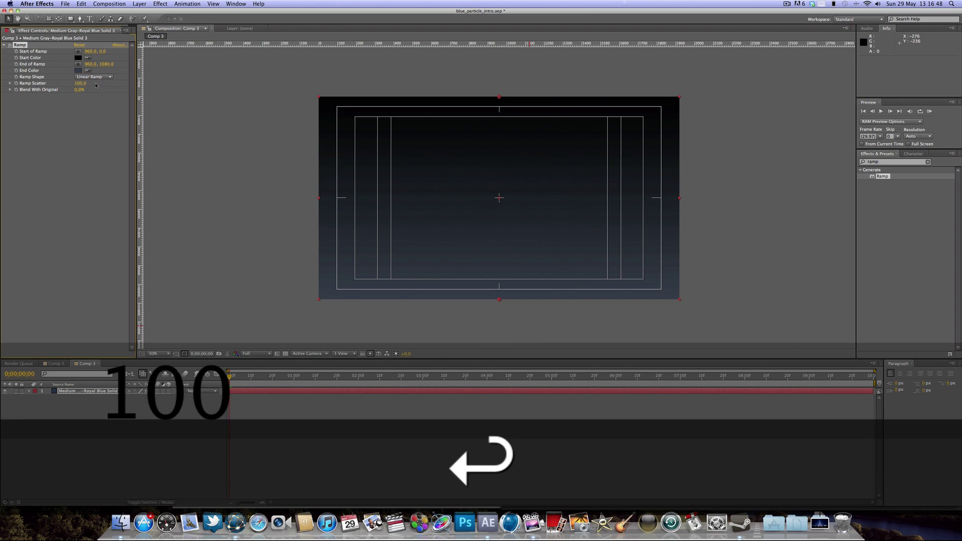
click(197, 134)
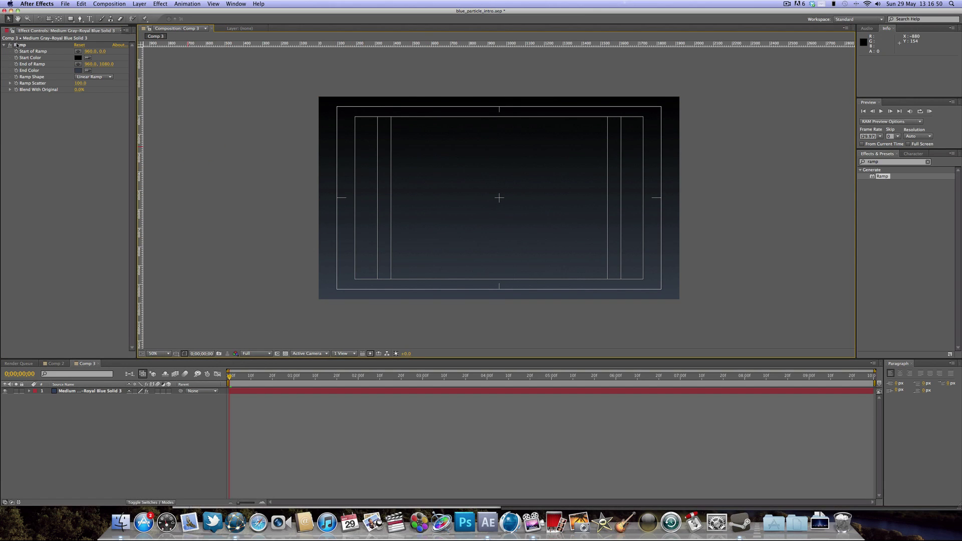
Make the ramp diagonal, placing its end just outside the frame's lower-left corner and its start just outside the upper-right at about 1972, -32
click(407, 201)
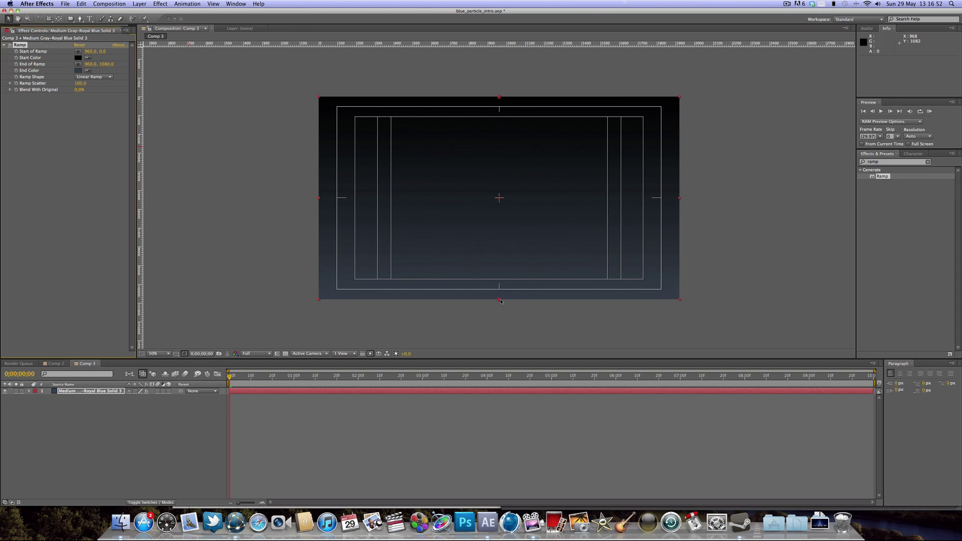
drag(501, 301, 312, 303)
drag(499, 98, 682, 95)
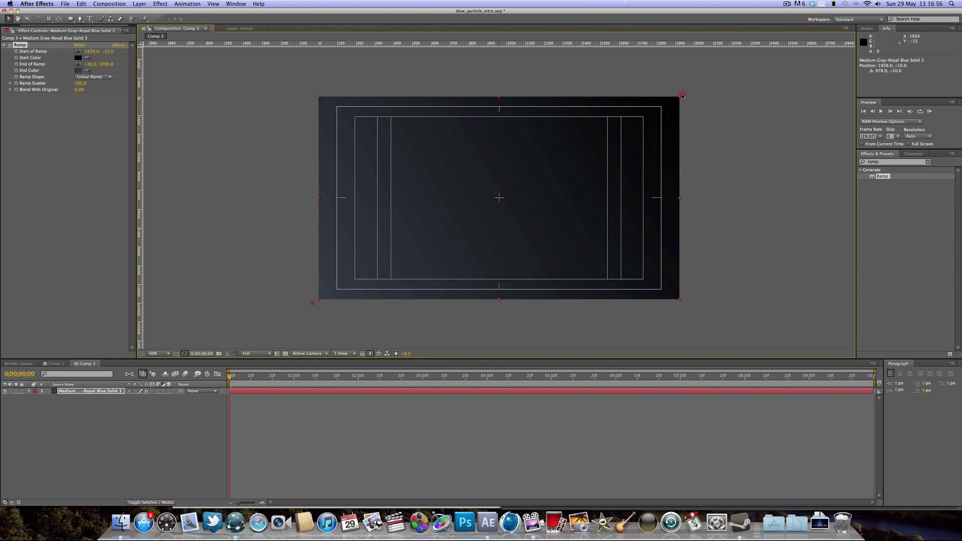
click(702, 120)
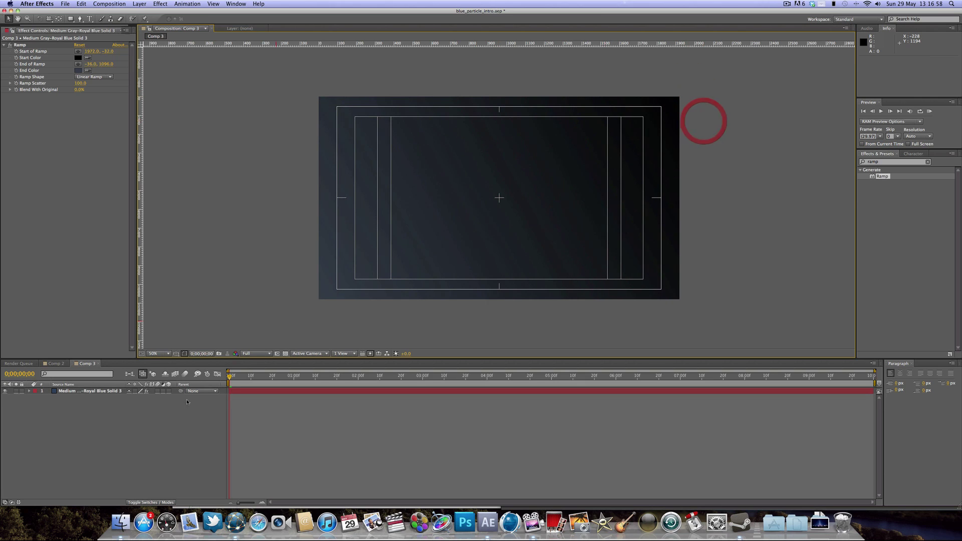
Rename the gradient solid layer as Background
click(99, 394)
key(Return)
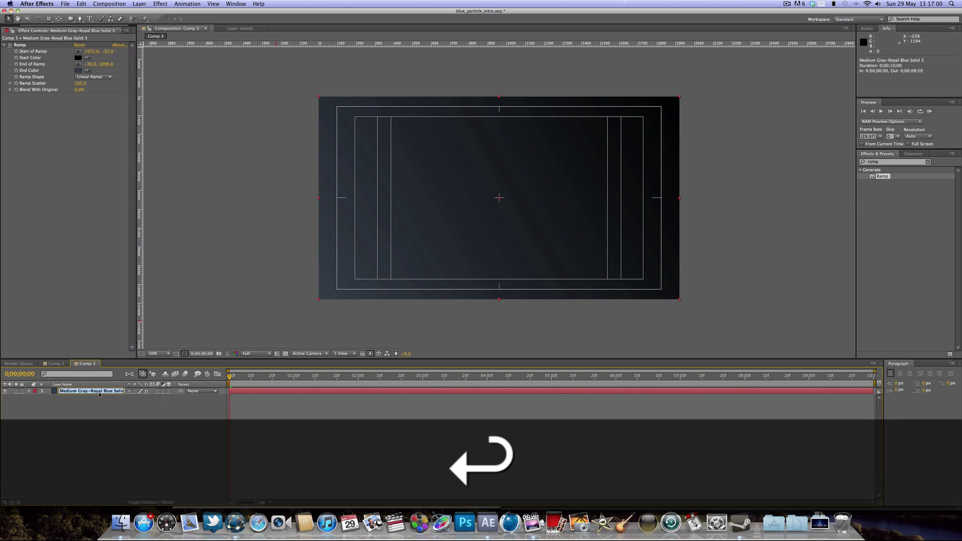
text(Ba)
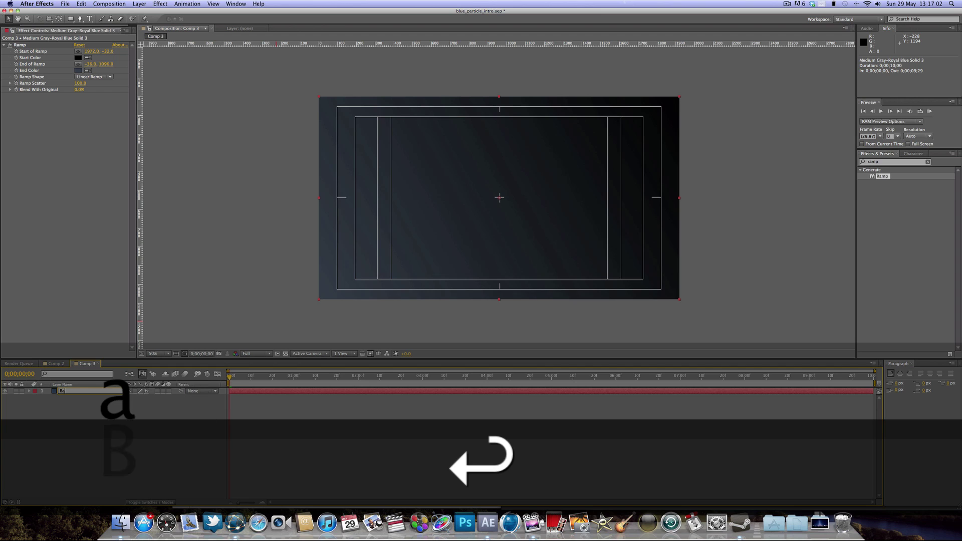
text(ckground)
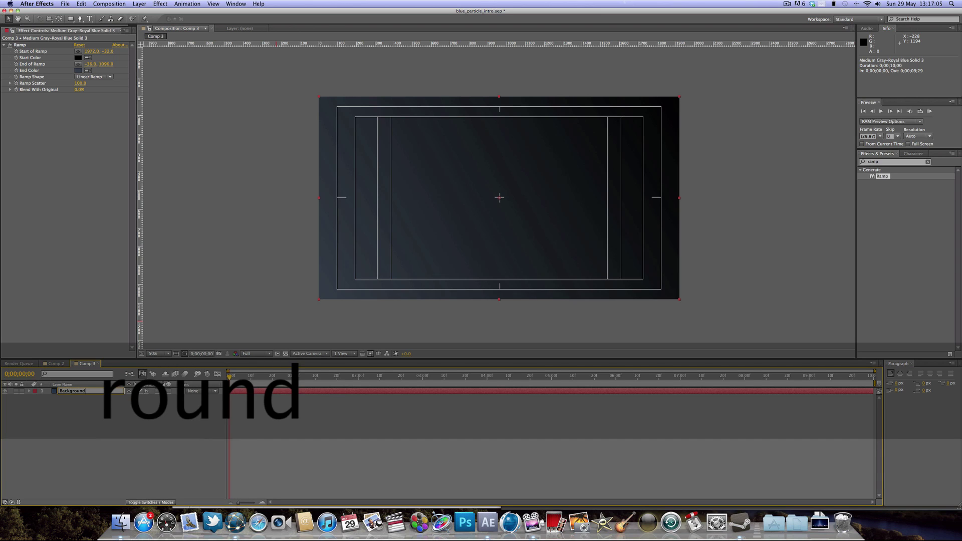
key(Return)
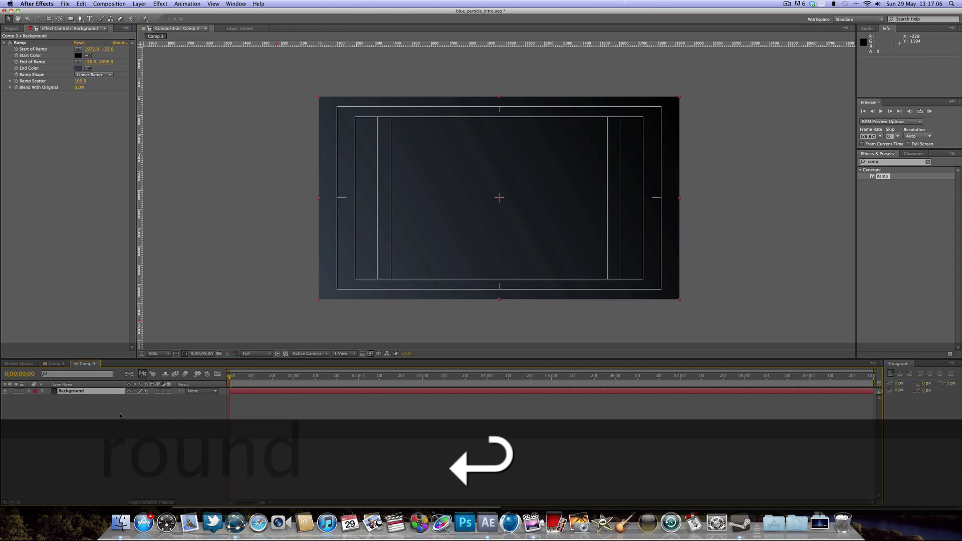
Check the particles in Comp 2 at about 0;00;00;16, and return to Comp 3
click(95, 409)
click(53, 362)
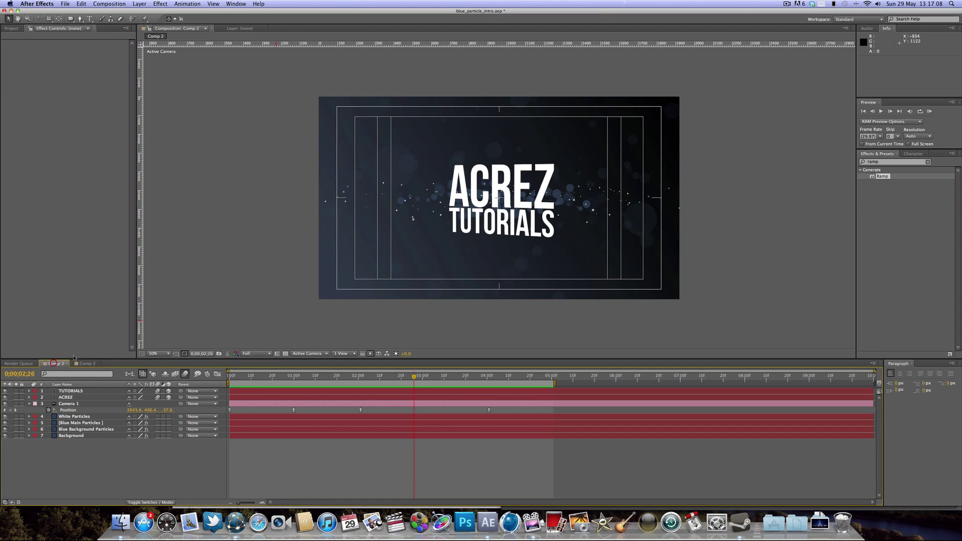
drag(297, 376, 266, 377)
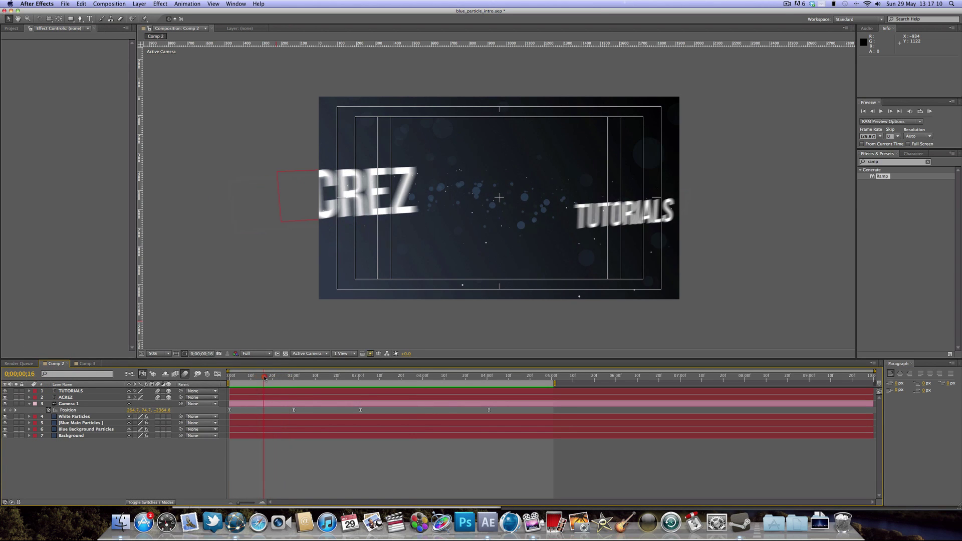
click(85, 364)
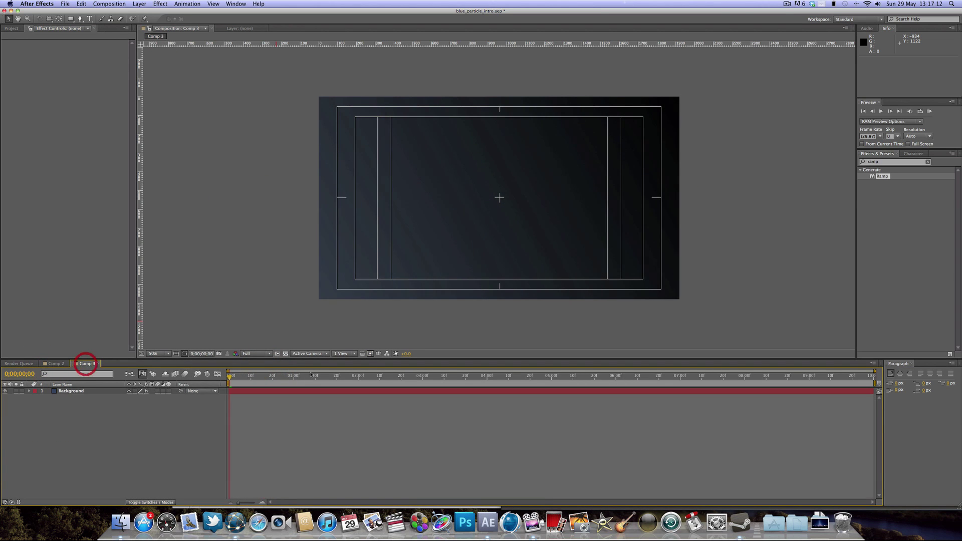
Create a composition-sized solid named Main Particles, keeping the dark blue colour with RGB 48, 66, 90
click(160, 3)
mouse_move(140, 4)
mouse_move(216, 12)
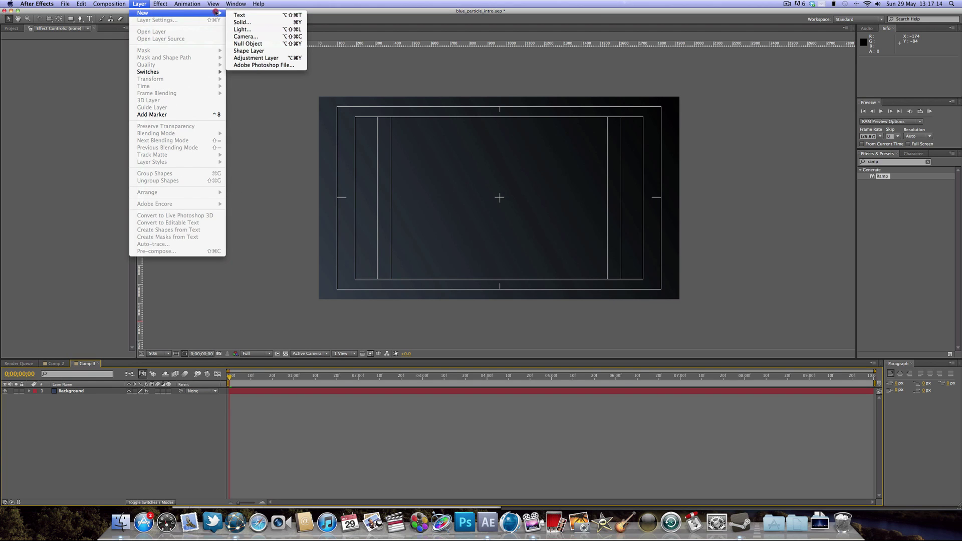
click(258, 23)
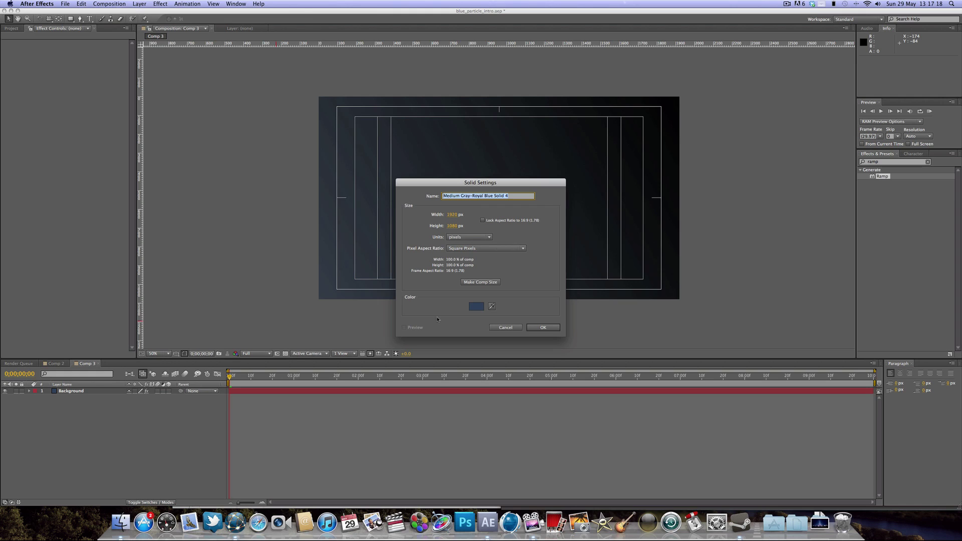
click(475, 307)
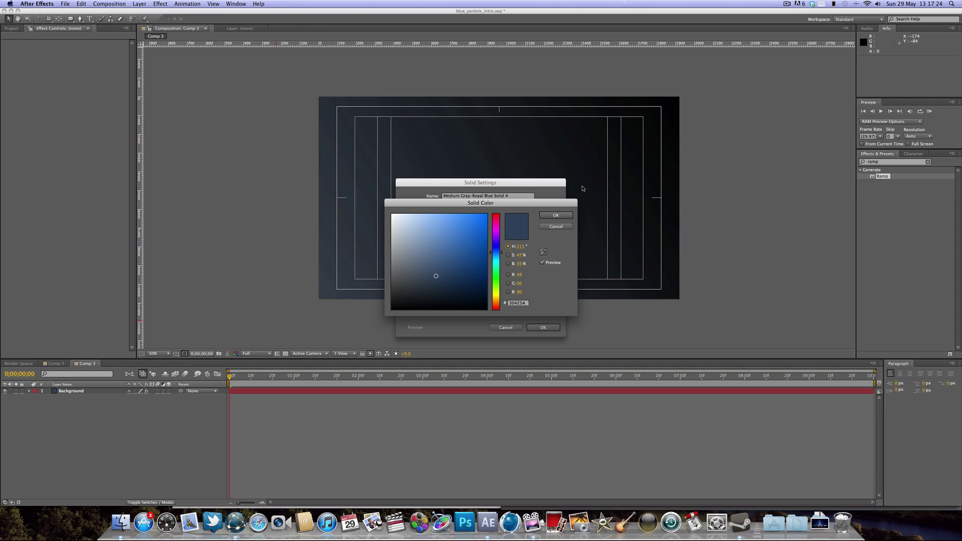
click(565, 216)
drag(519, 196, 359, 196)
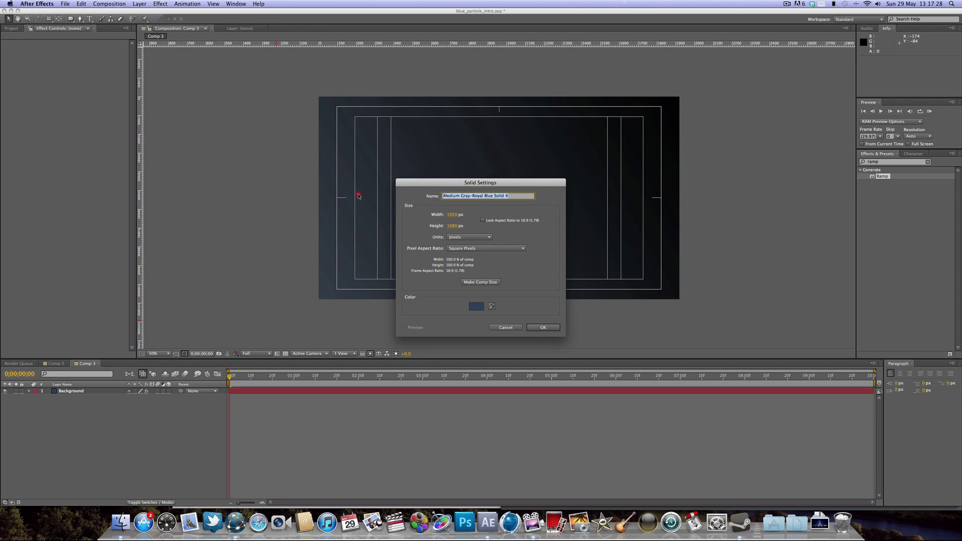
text(Ma)
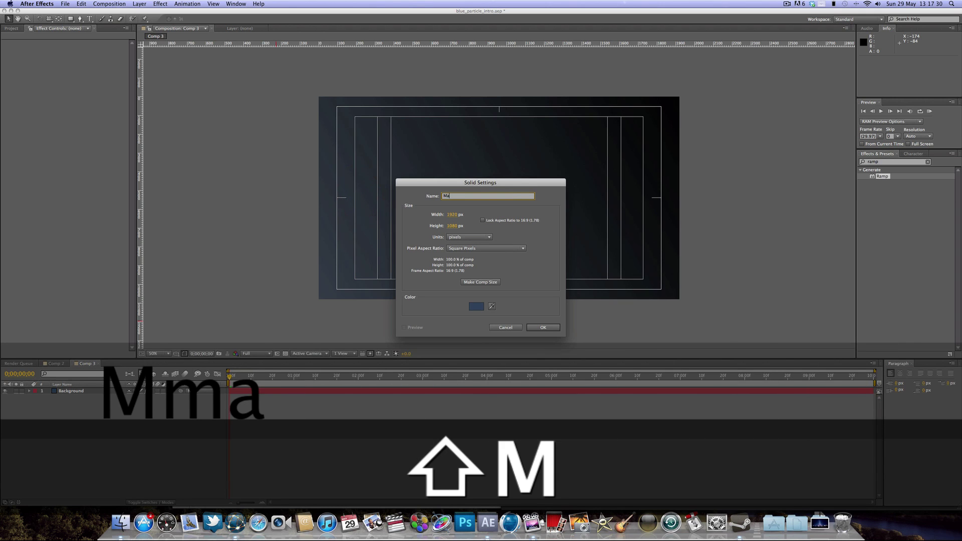
text(in Part)
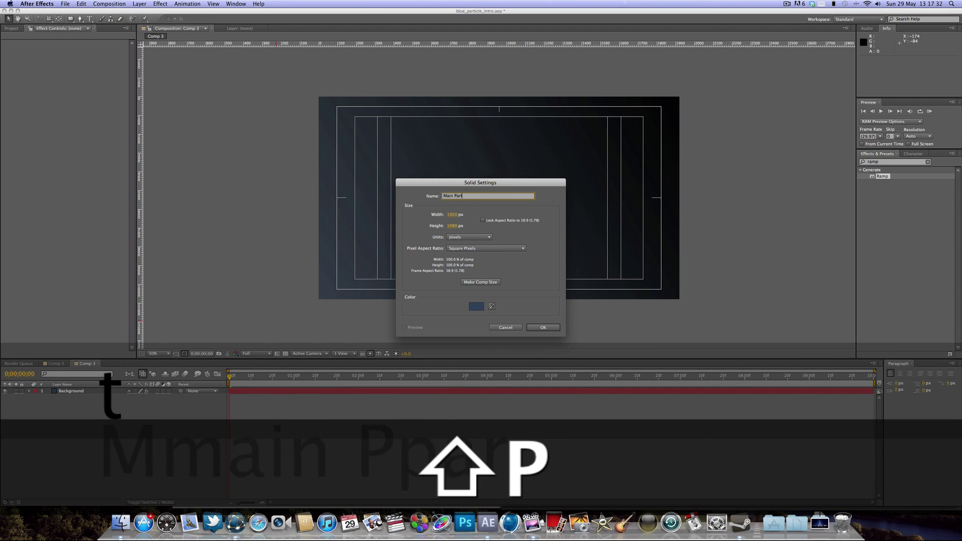
text(icles)
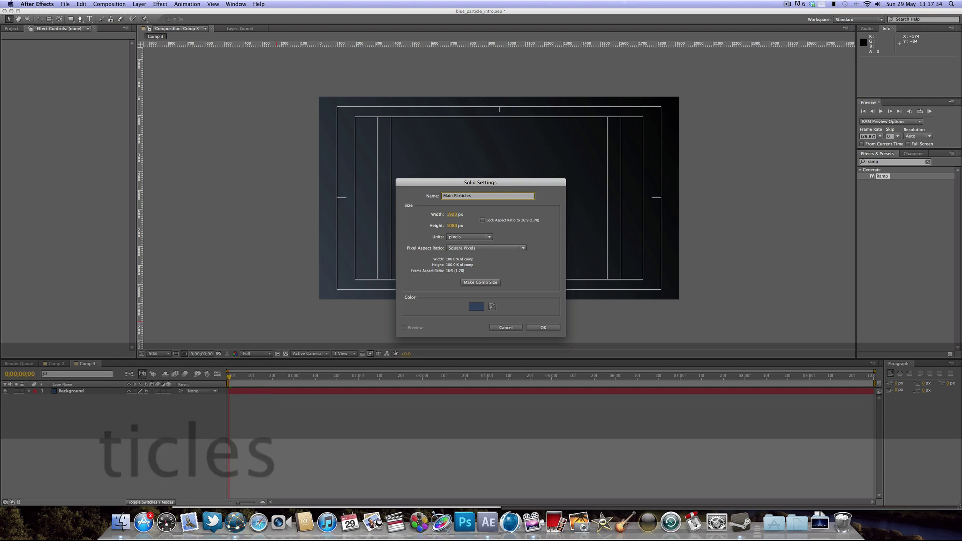
key(Return)
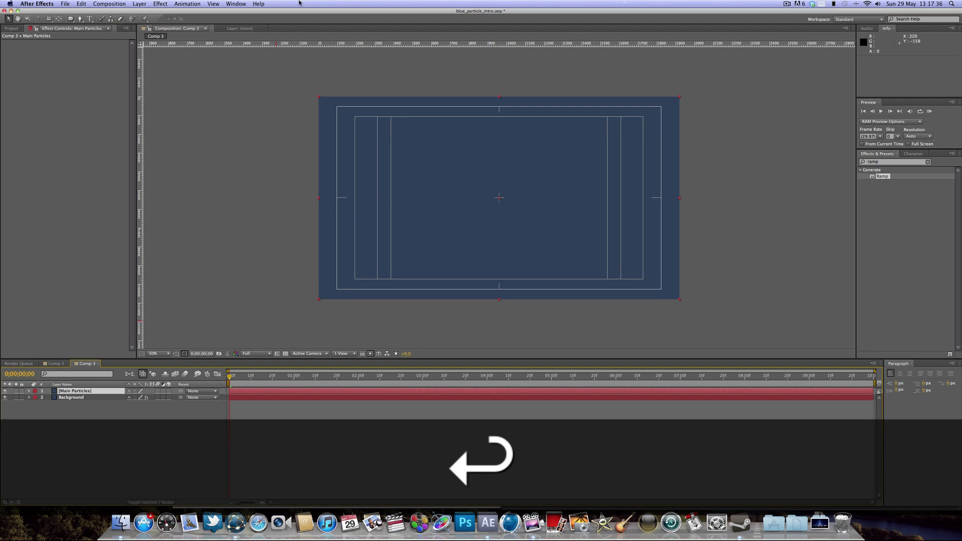
Apply the CC Particle World effect to the Main Particles solid and view the particles at 0;00;00;05
click(160, 4)
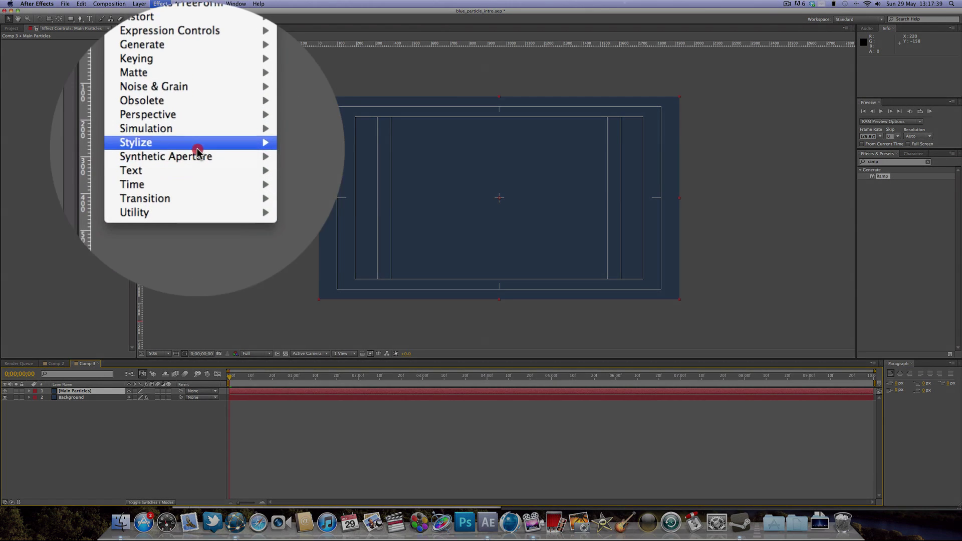
mouse_move(195, 137)
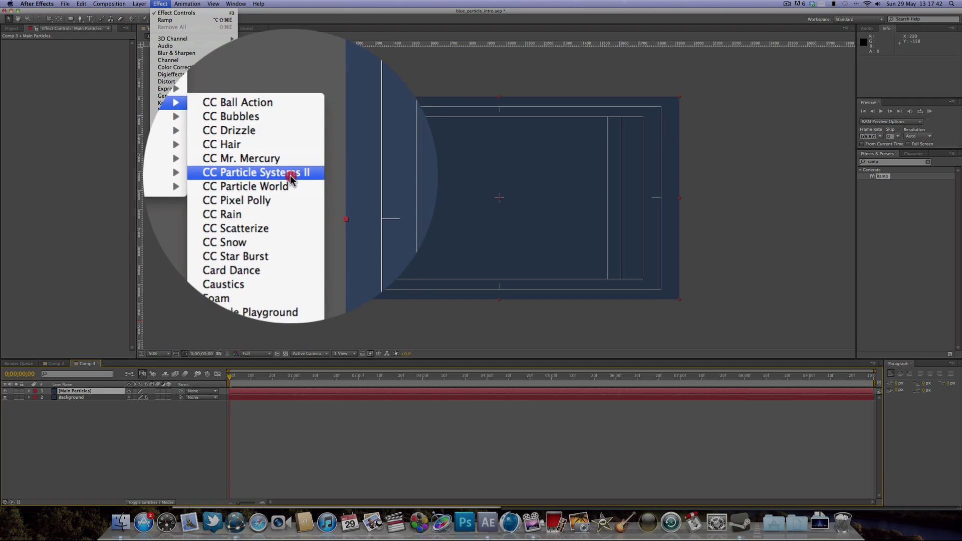
click(291, 184)
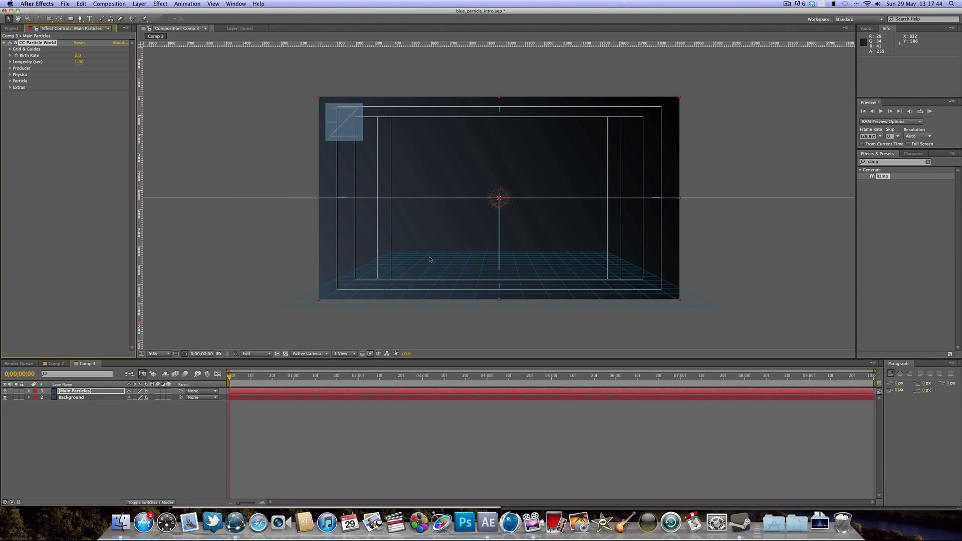
drag(279, 382, 237, 382)
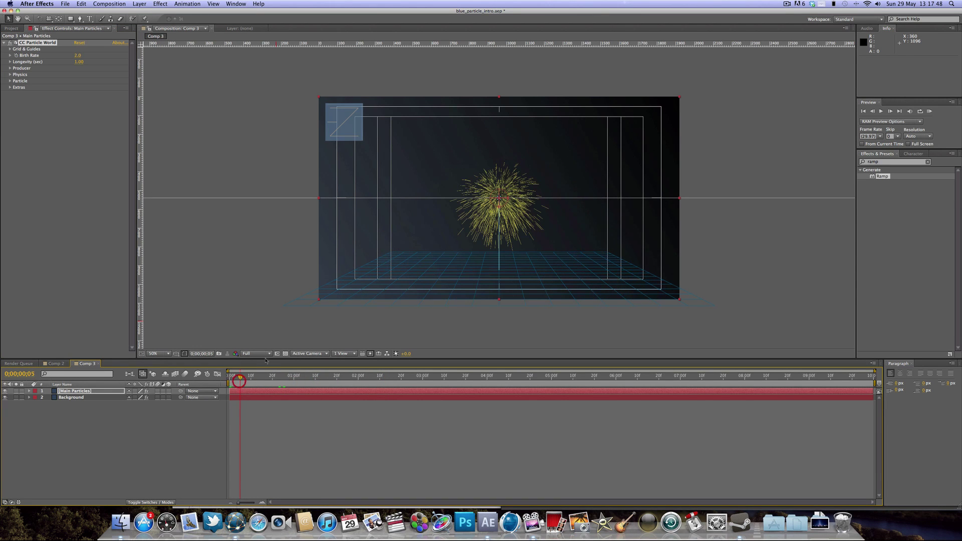
Set the Producer's Radius X to 0.315, Radius Y to 0.050 and Radius Z to 0.670, and preview the particles from the start
click(10, 69)
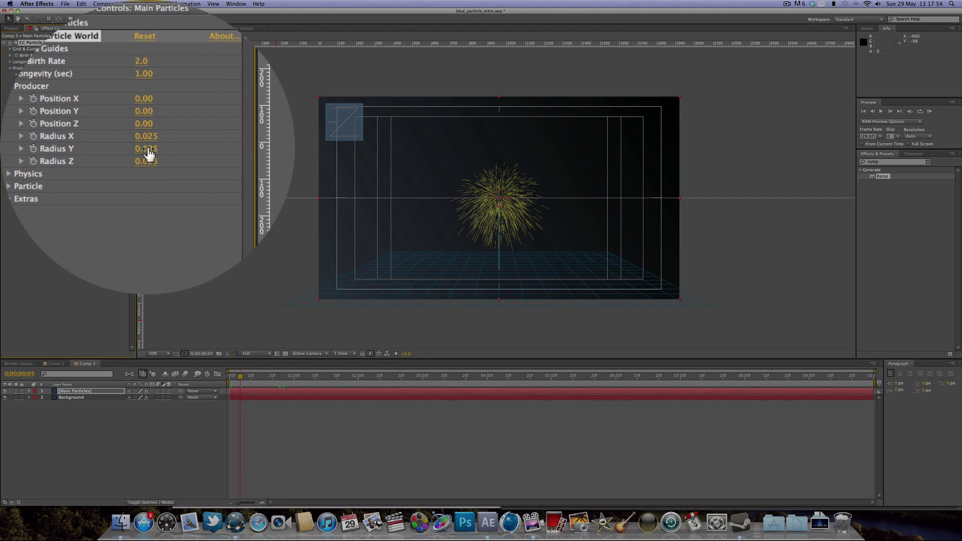
drag(148, 152, 148, 150)
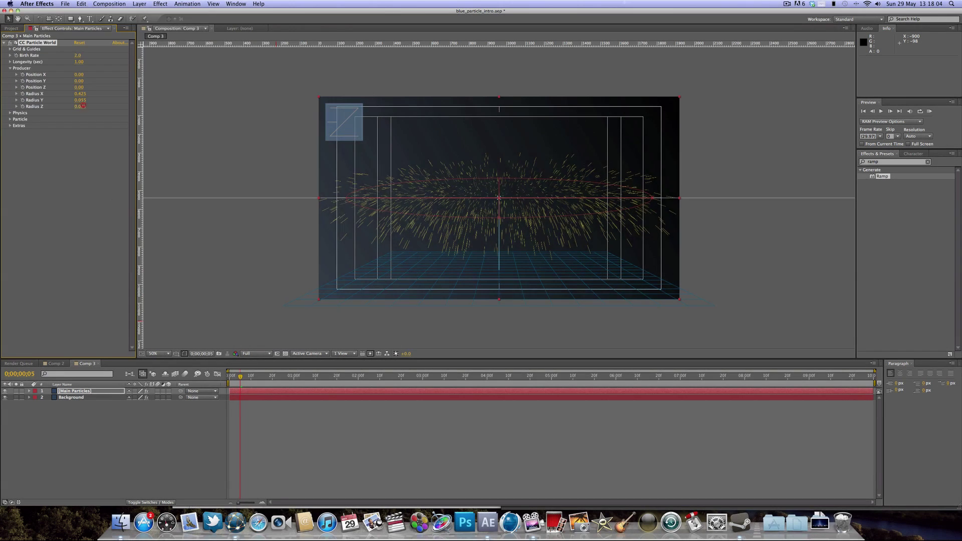
drag(82, 109, 116, 122)
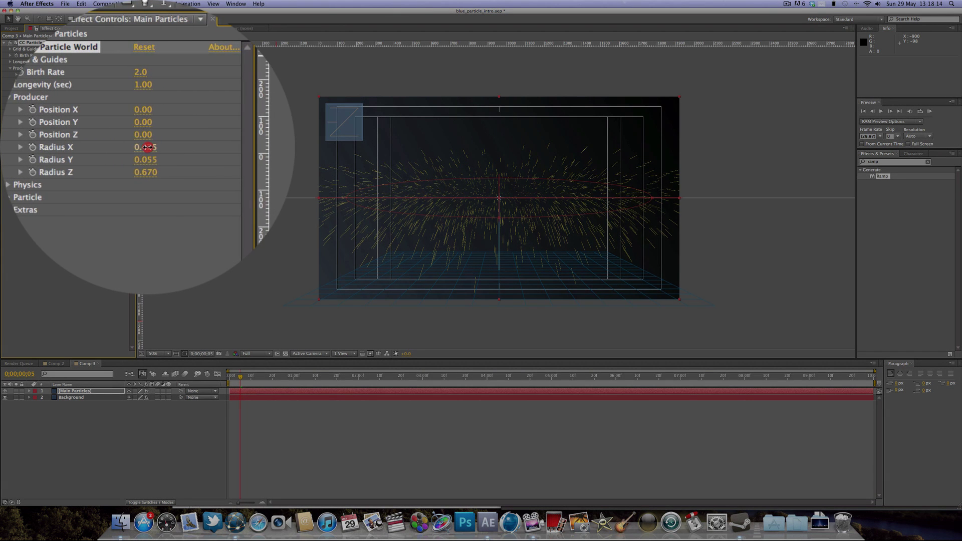
drag(147, 147, 150, 147)
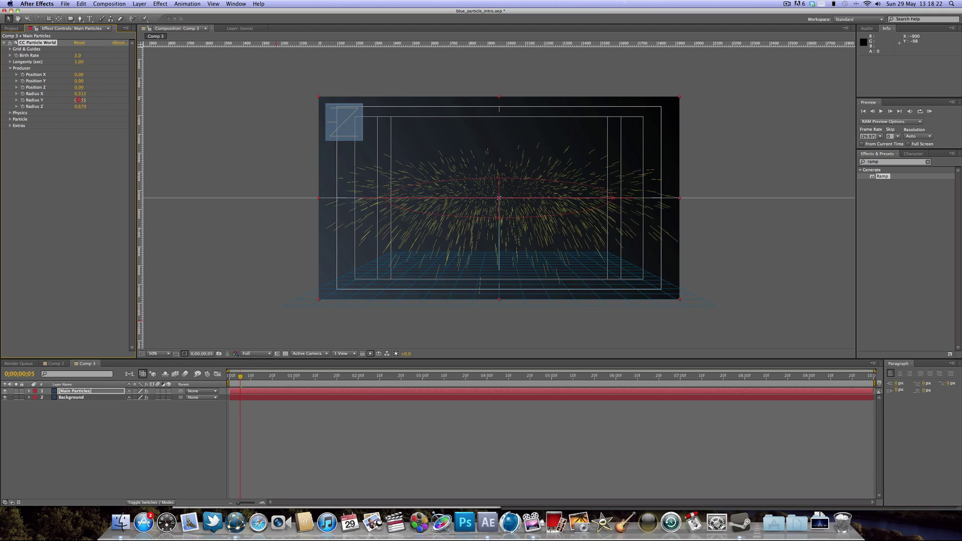
drag(79, 100, 77, 100)
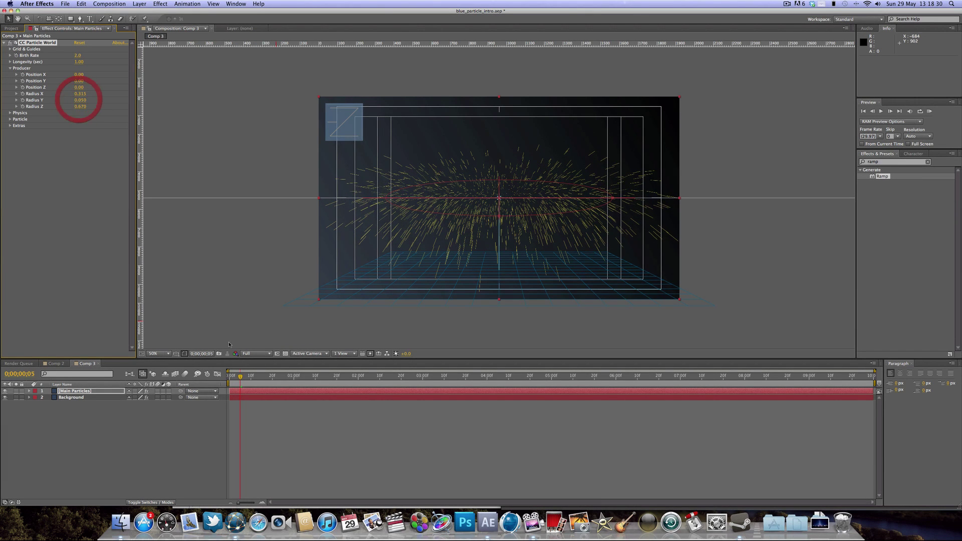
click(232, 376)
key(space)
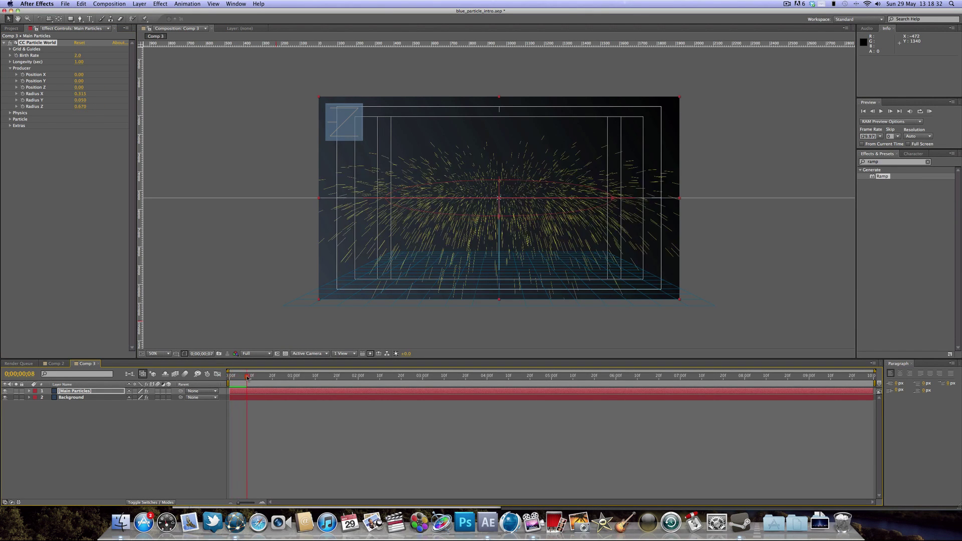
key(space)
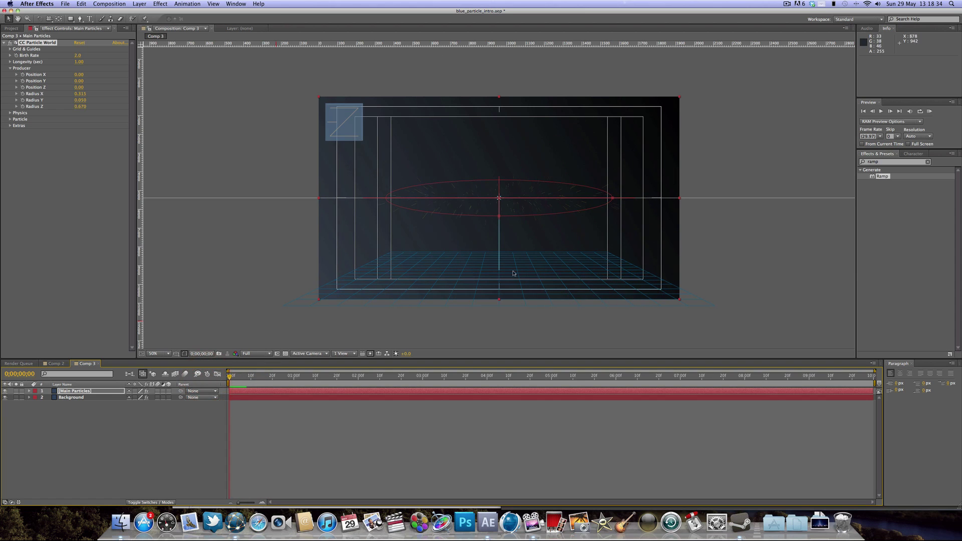
Set the particle Physics Velocity to 0.10 and scrub the opening frames to check the motion
click(10, 113)
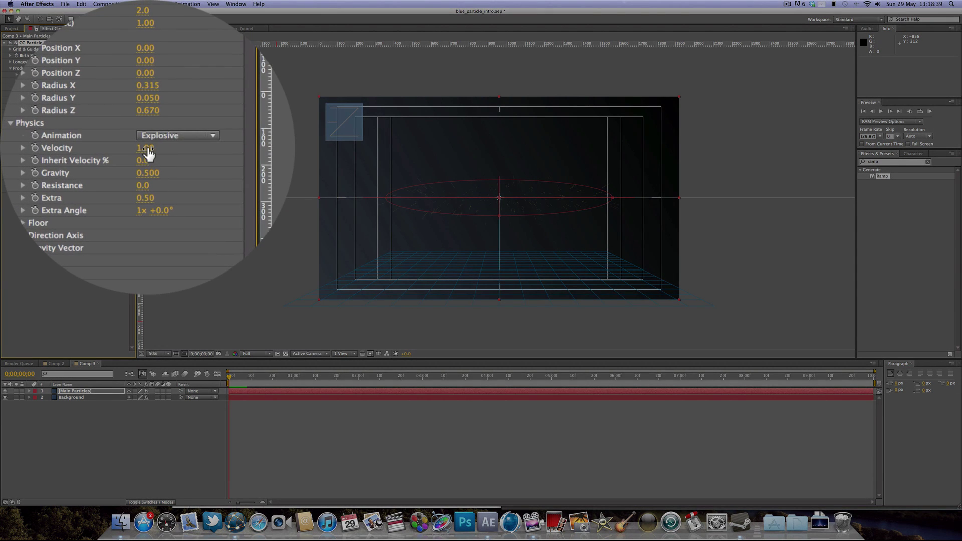
click(81, 125)
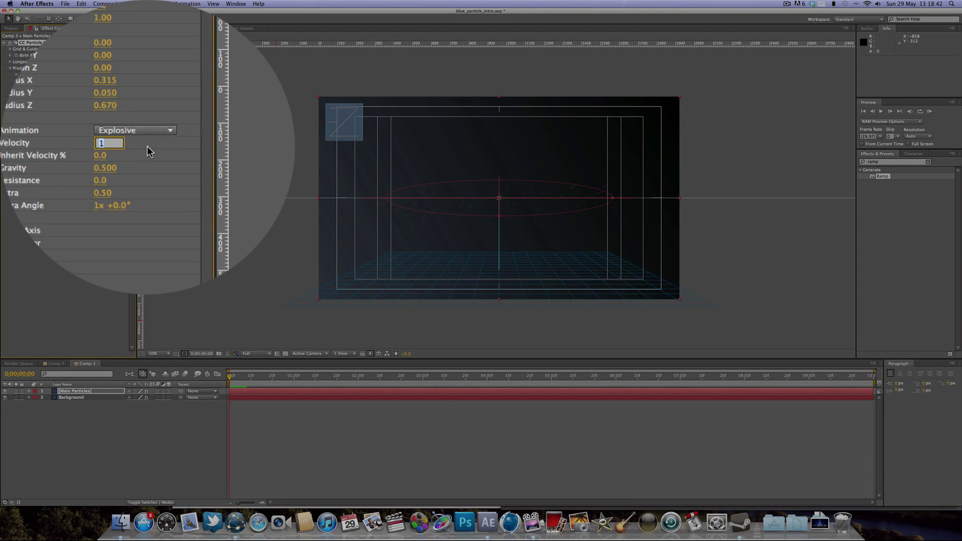
text(.10)
key(Return)
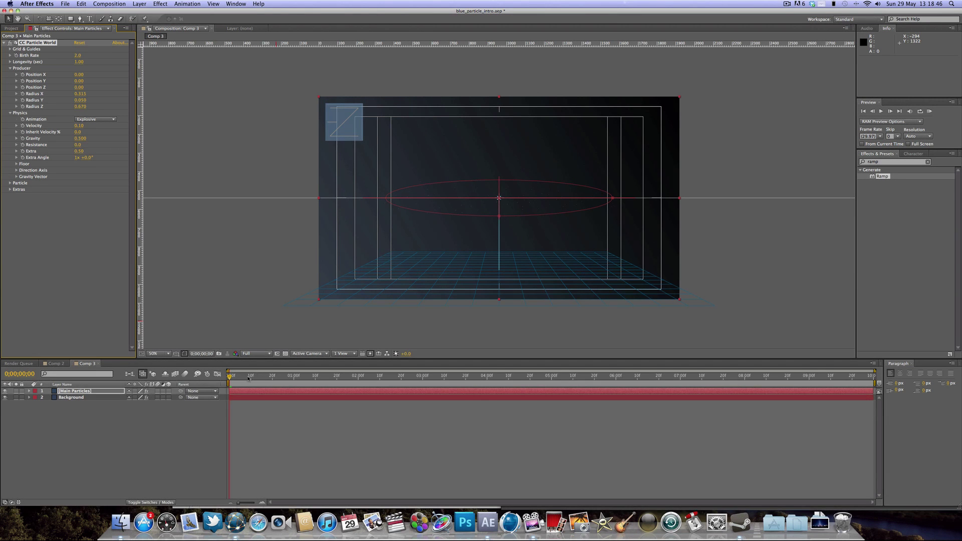
mouse_move(229, 376)
mouse_down()
mouse_move(309, 381)
mouse_move(222, 387)
mouse_up()
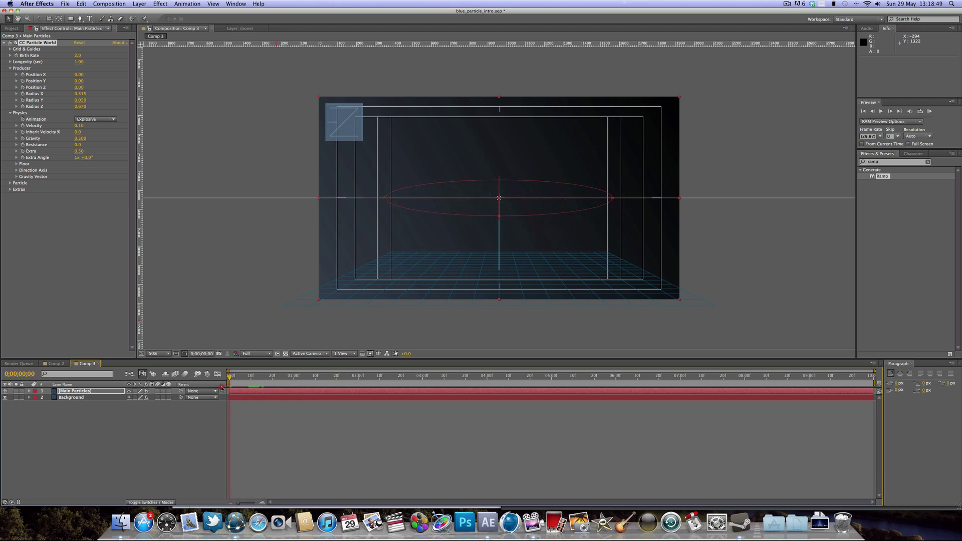
Set the particle Gravity to 0 and scrub through the start of the animation, returning to the first frame
click(81, 139)
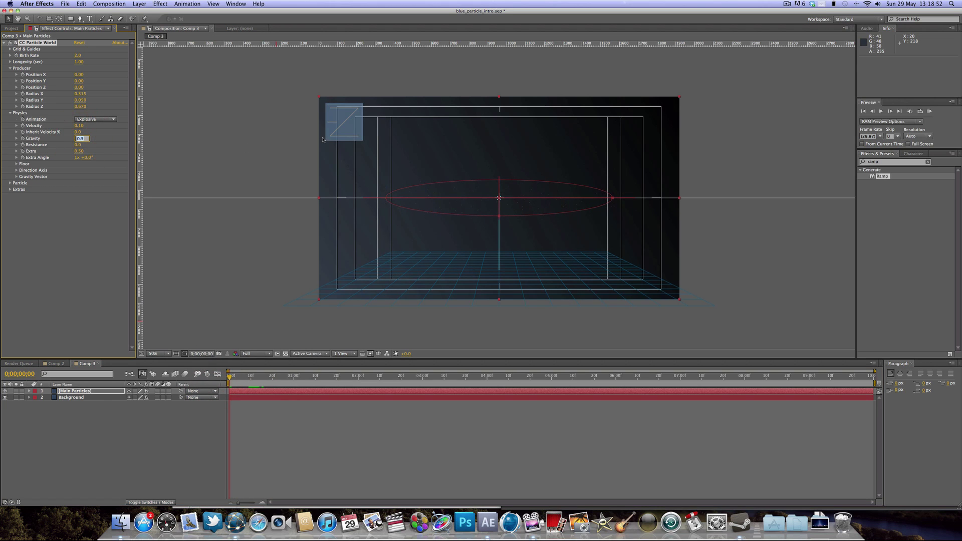
text(0)
key(Return)
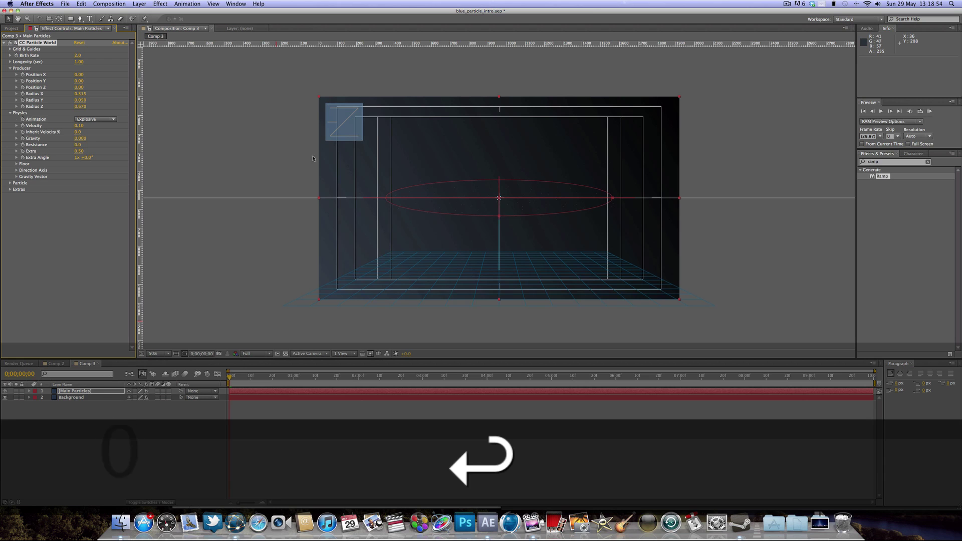
drag(230, 376, 151, 388)
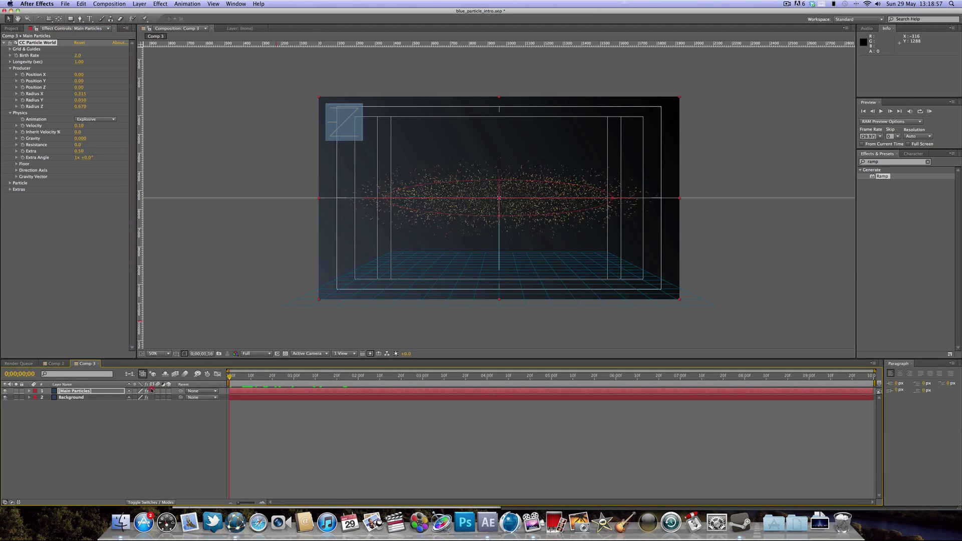
Change the Particle Type to Lens Convex and view the particles at 0;00;00;10
click(10, 183)
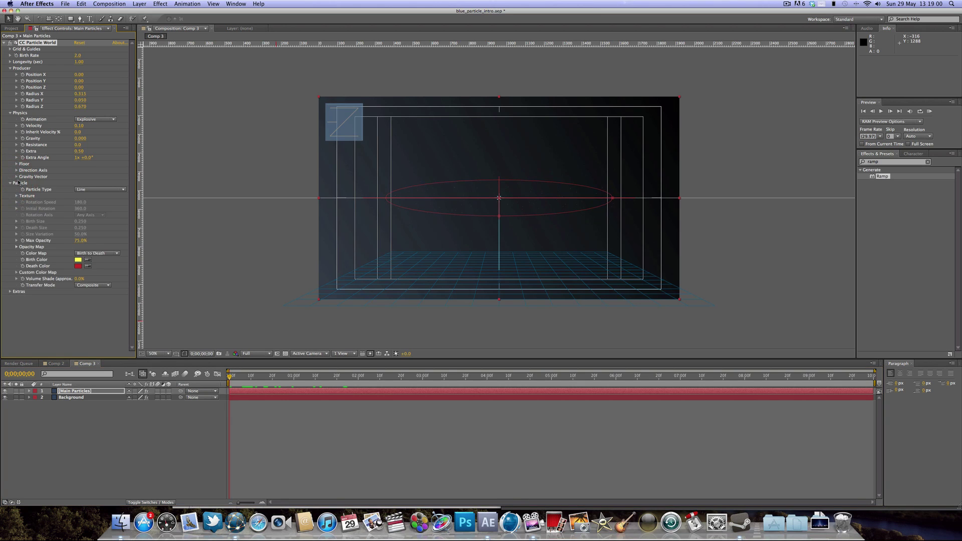
click(101, 189)
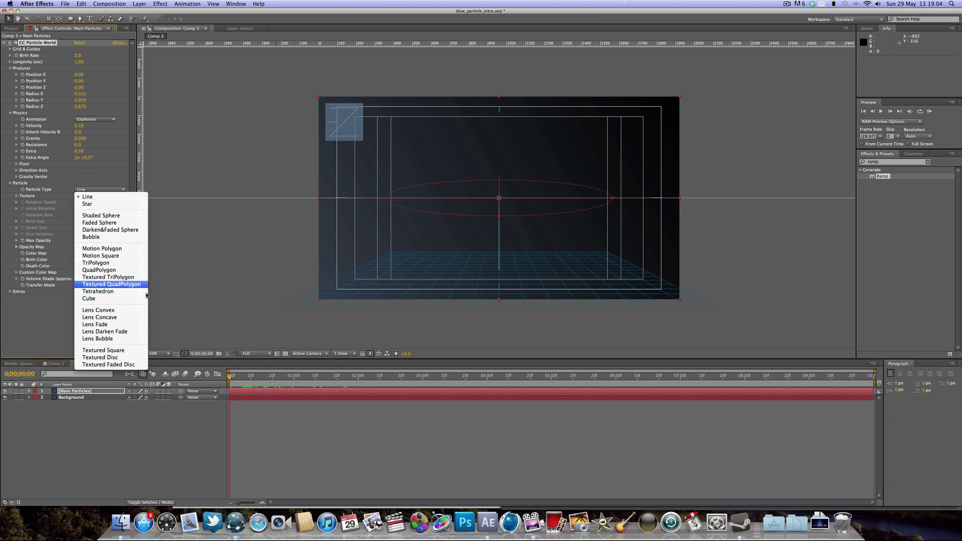
click(134, 313)
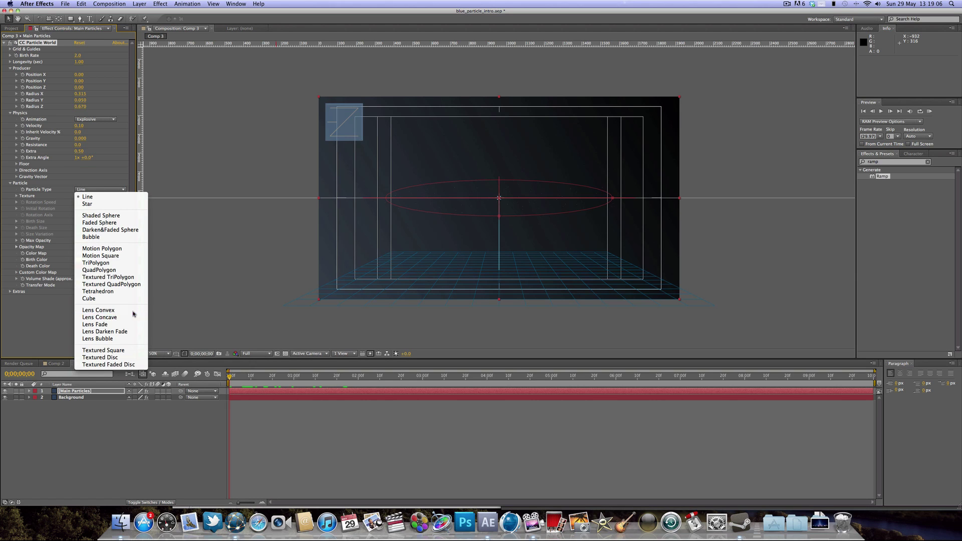
mouse_move(248, 377)
mouse_down()
mouse_move(434, 378)
mouse_move(236, 382)
mouse_move(393, 384)
mouse_move(230, 392)
mouse_move(252, 387)
mouse_up()
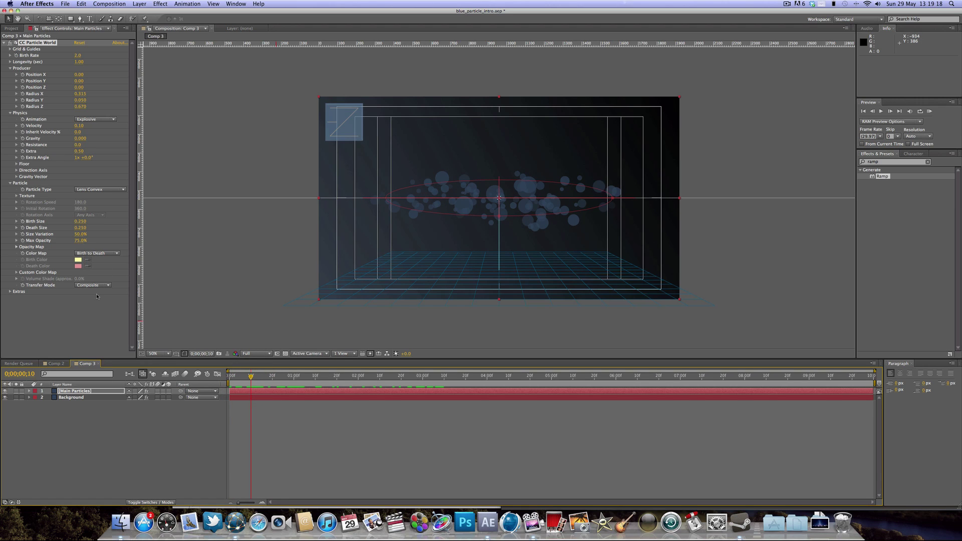
Review the available particle types, keep Lens Convex, and check the particles at 0;00;00;16
click(112, 191)
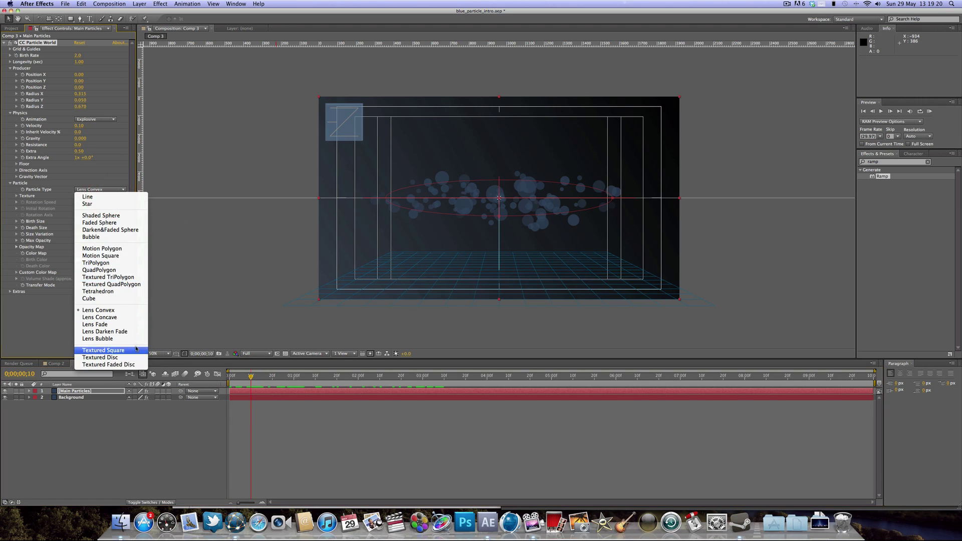
click(216, 269)
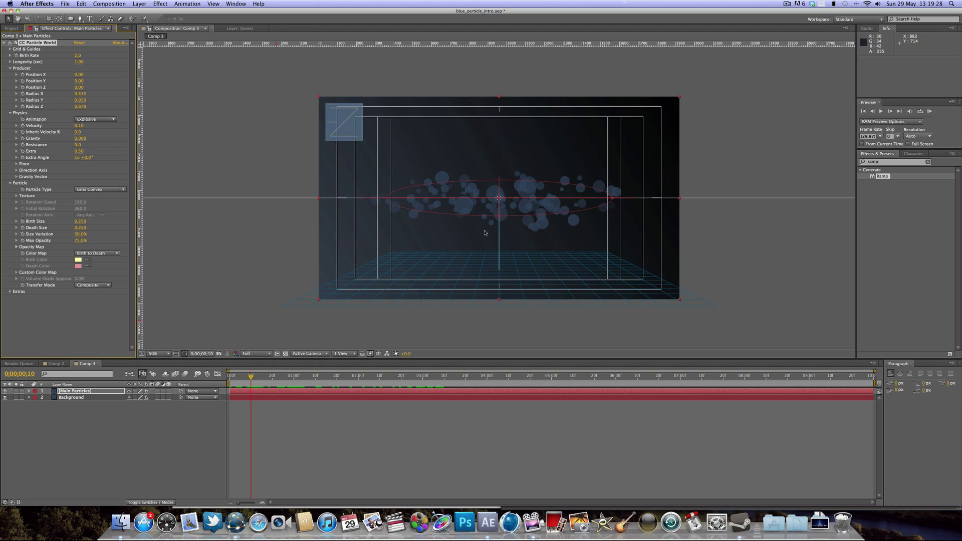
click(106, 190)
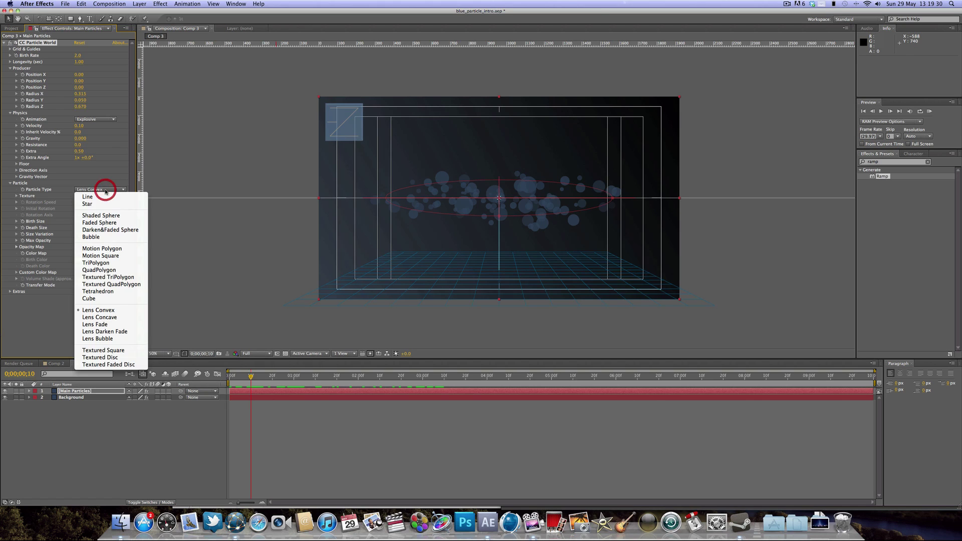
click(111, 310)
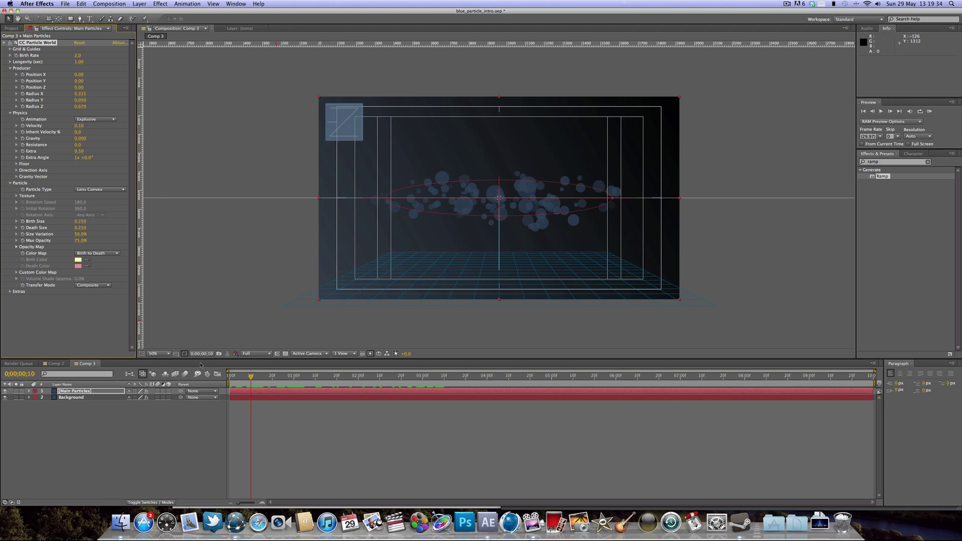
mouse_move(251, 376)
mouse_down()
mouse_move(288, 376)
mouse_move(266, 376)
mouse_up()
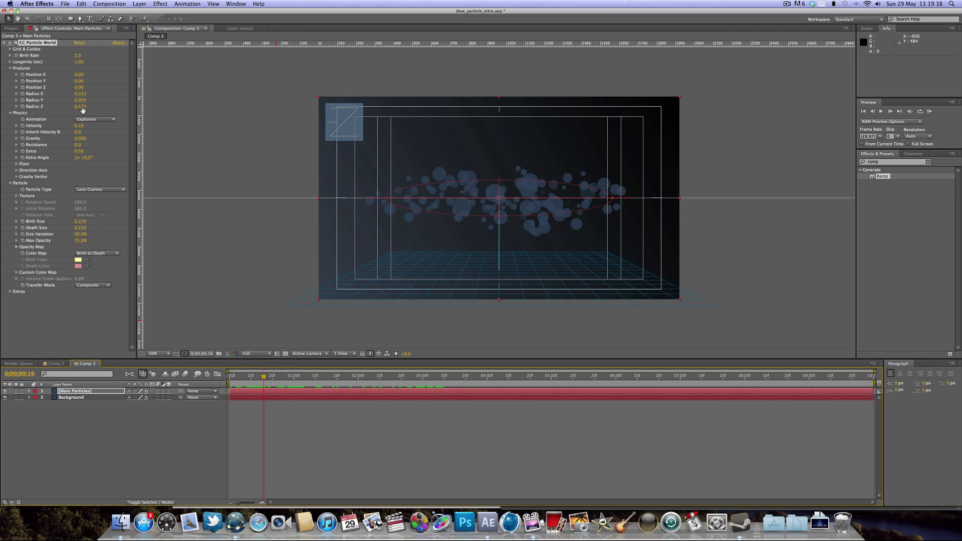
Set the Producer Radius Z to 0.820 and the particle Birth Size to 0.040, and check the particles at 0;00;01;16
drag(81, 107, 85, 107)
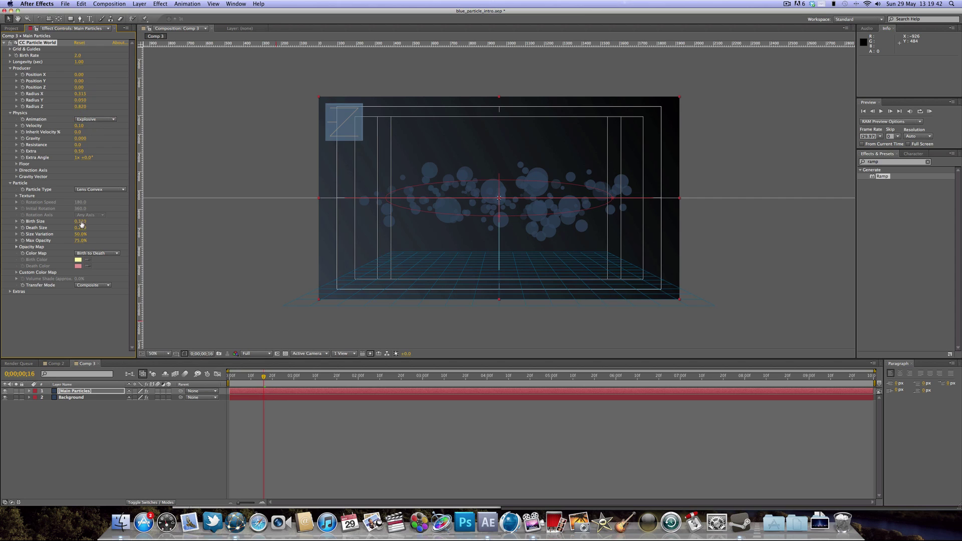
drag(82, 224, 74, 221)
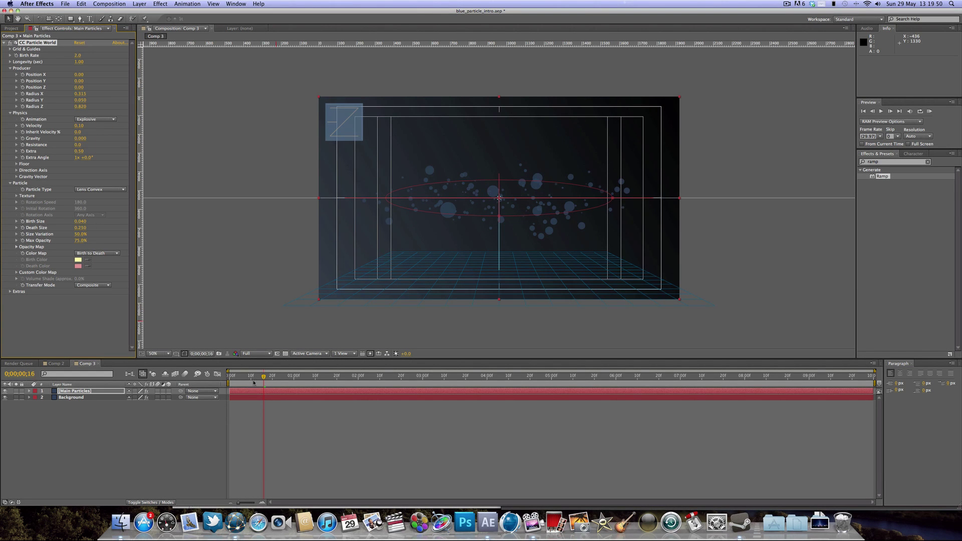
drag(254, 382, 329, 381)
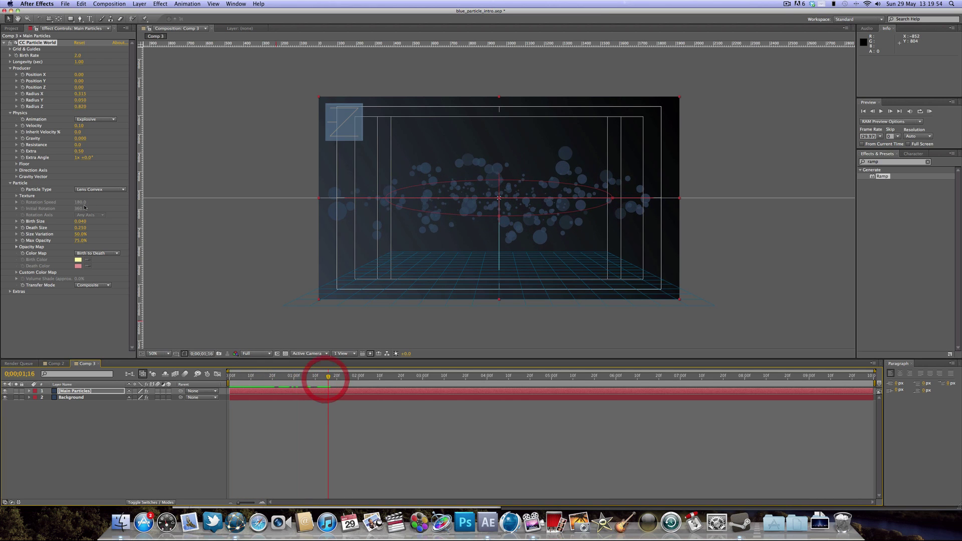
Set the particle Death Size to 0.240 and both Size Variation and Max Opacity to 100%, and return to the first frame
drag(82, 228, 81, 228)
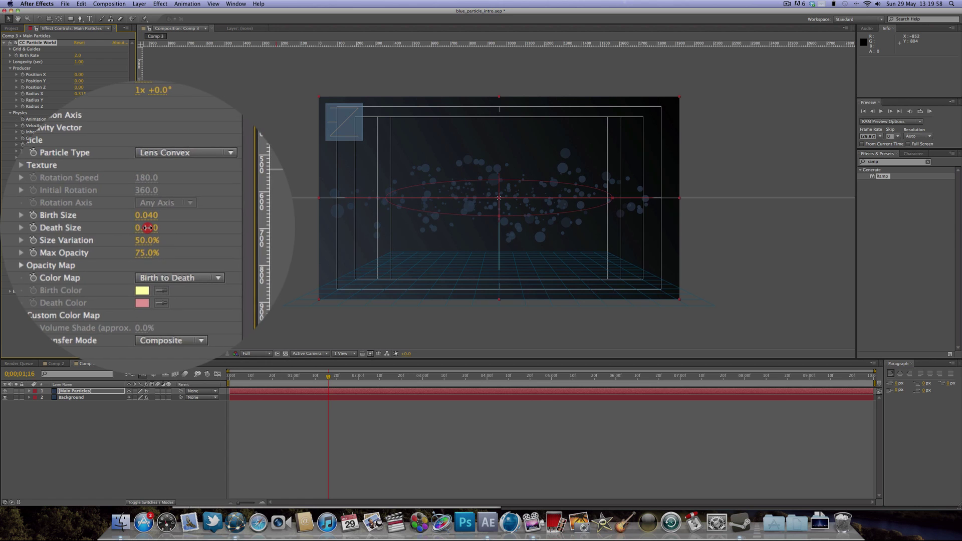
drag(148, 228, 148, 228)
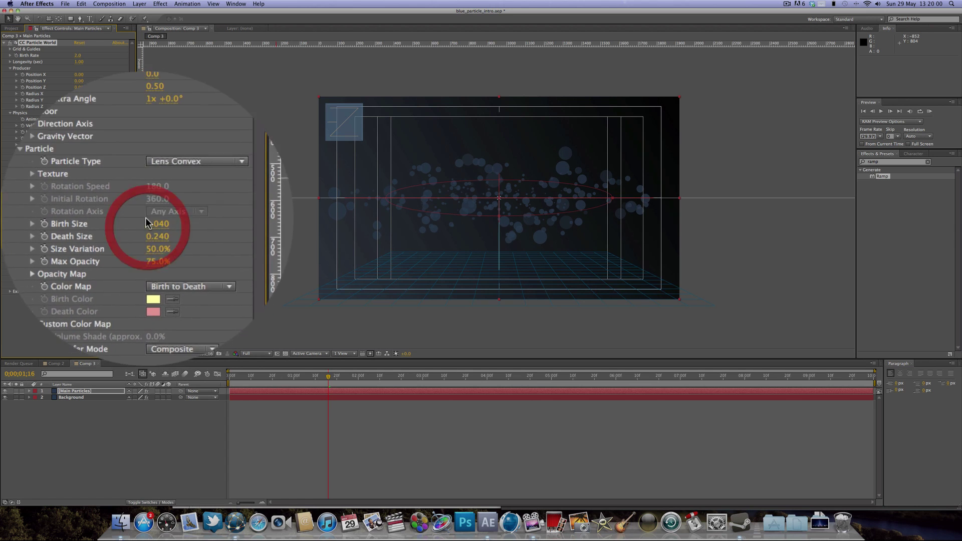
drag(82, 235, 127, 236)
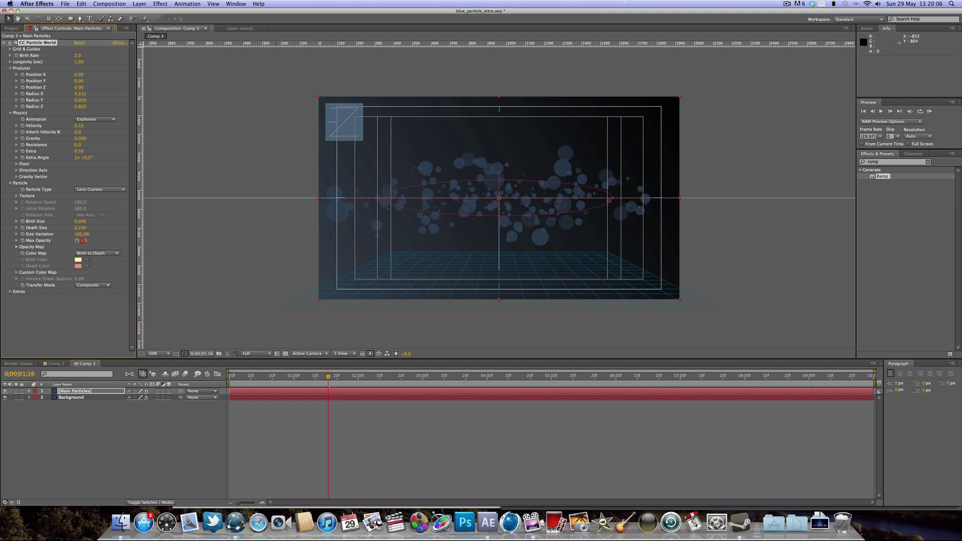
drag(106, 241, 106, 241)
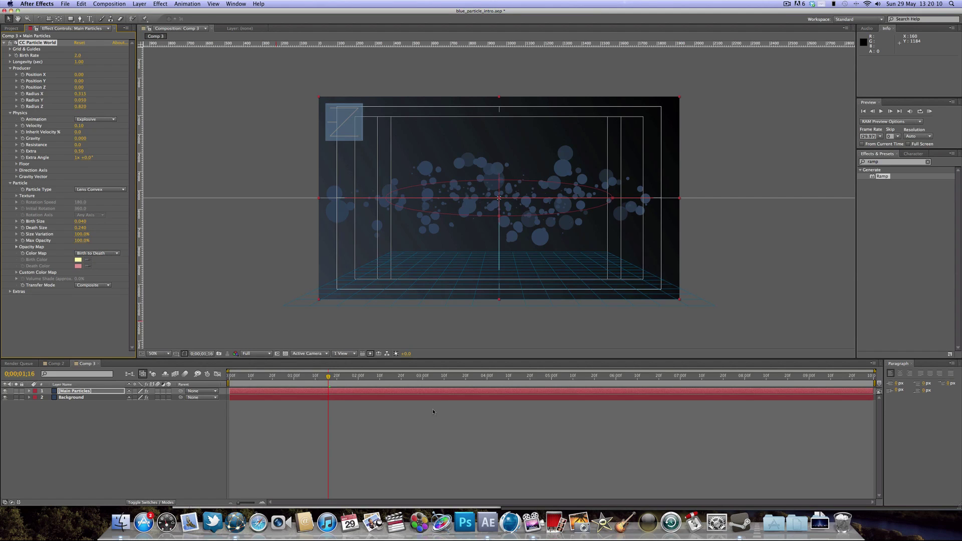
drag(307, 381, 229, 382)
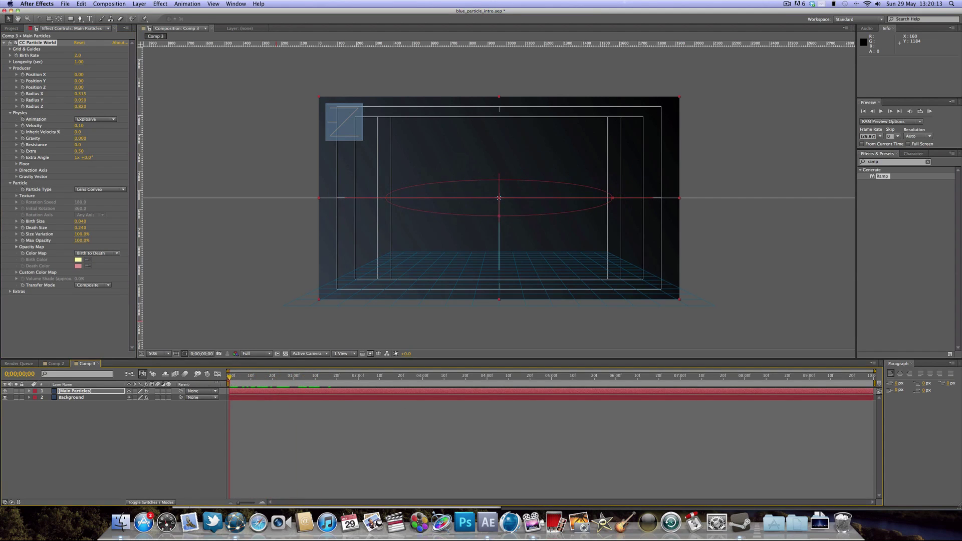
Duplicate the Main Particles layer and view the composition at 0;00;01;24
click(106, 392)
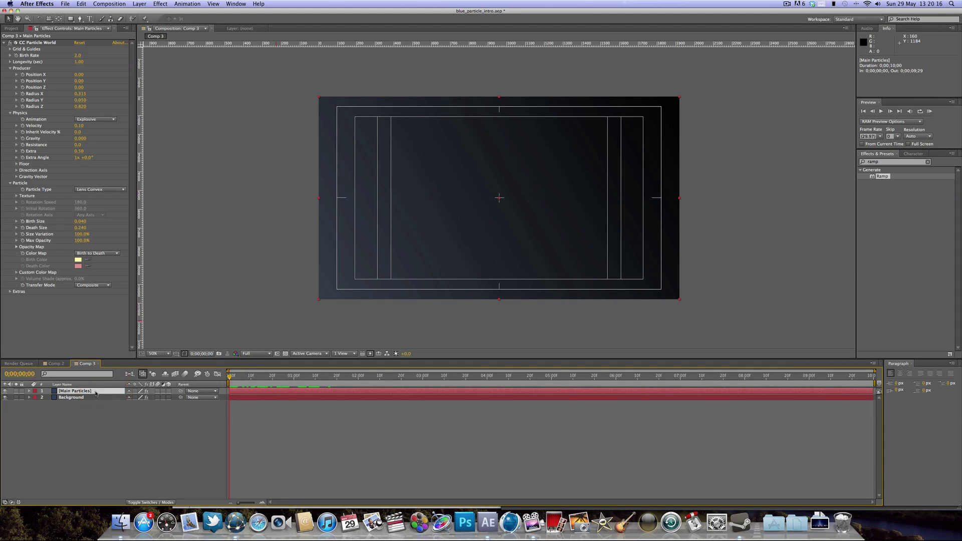
key(super)
key(super+d)
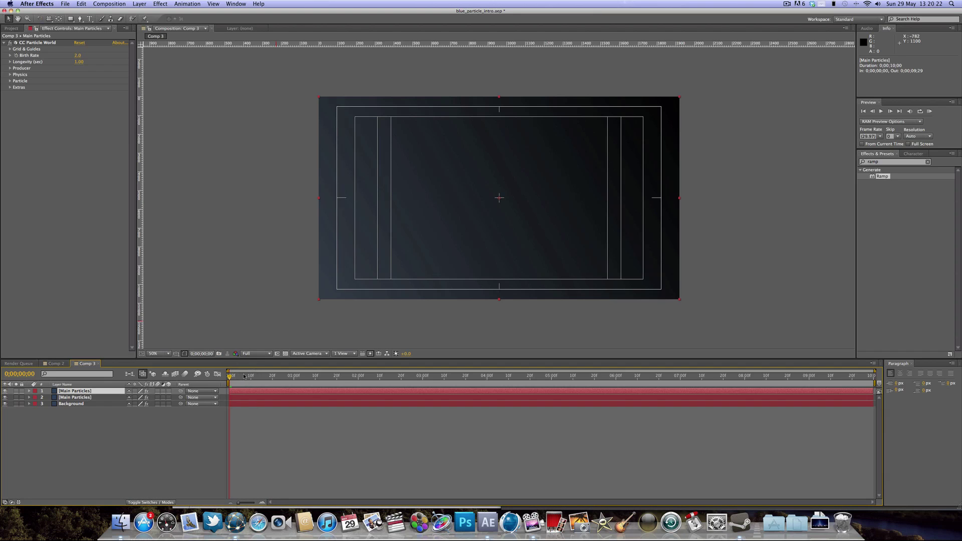
drag(244, 376, 345, 384)
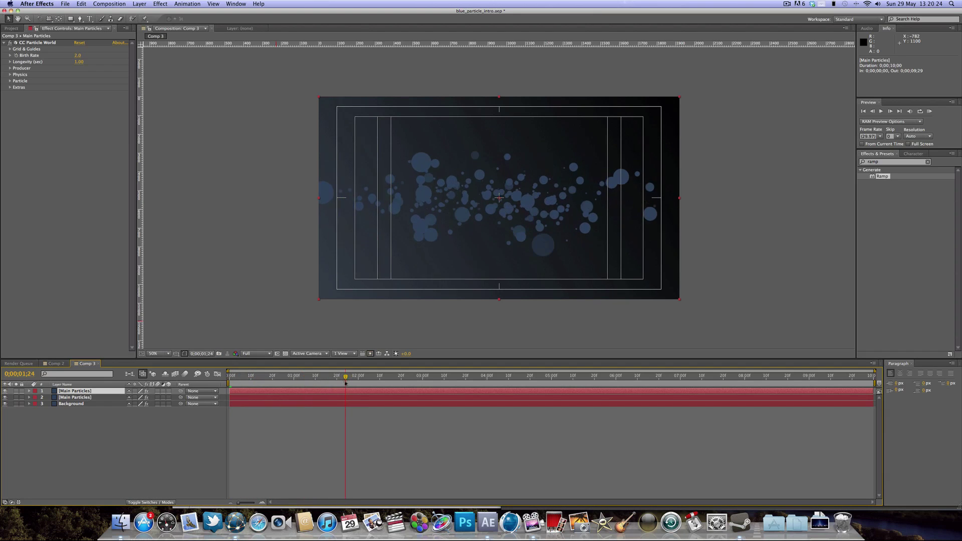
On the duplicate layer, set Producer Radius X to 0.775, Radius Y to 0.570 and Max Opacity to 15%, and check 0;00;00;29
click(10, 68)
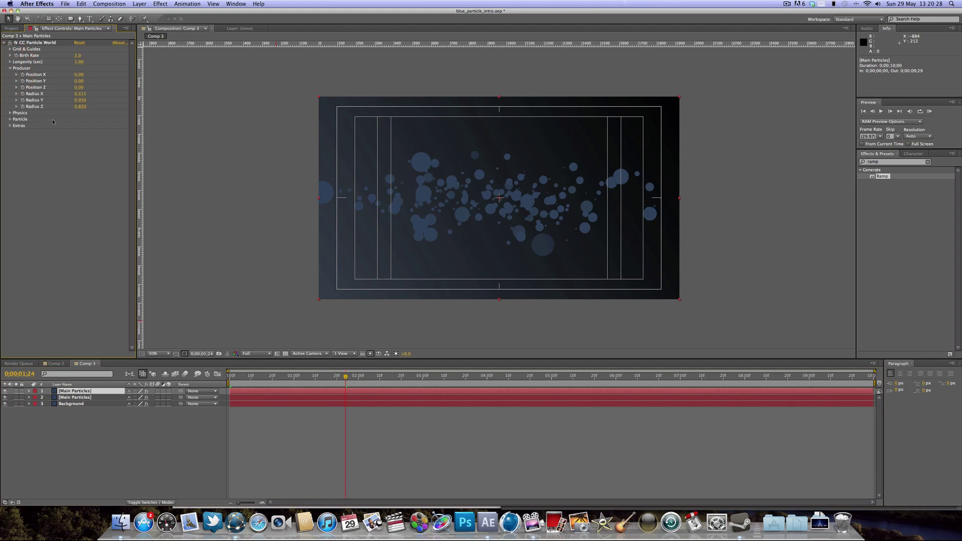
drag(80, 94, 95, 100)
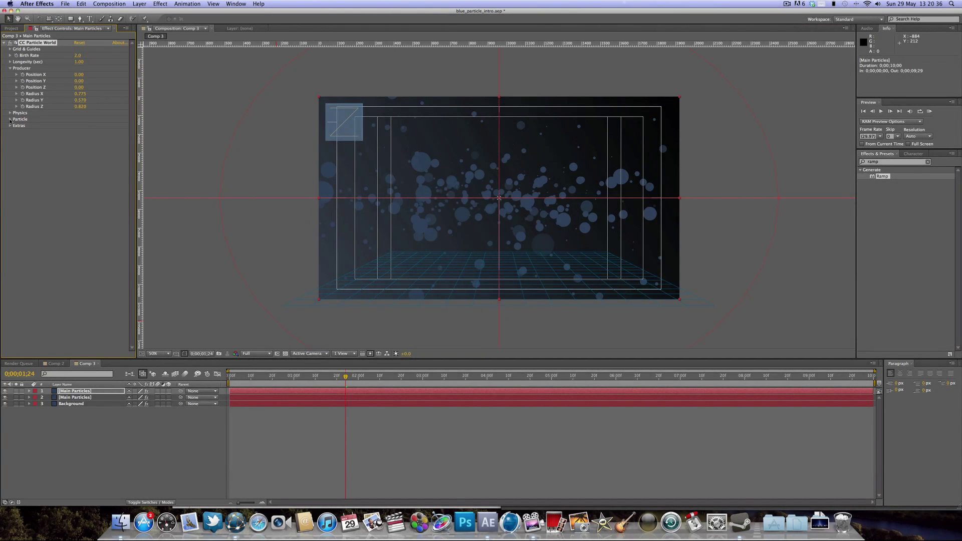
click(10, 119)
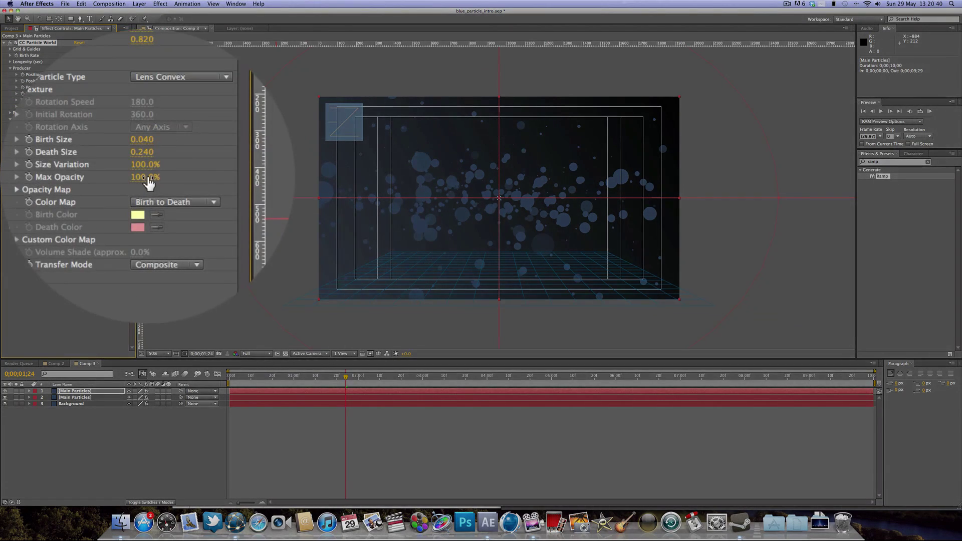
drag(82, 177, 63, 177)
drag(125, 177, 101, 177)
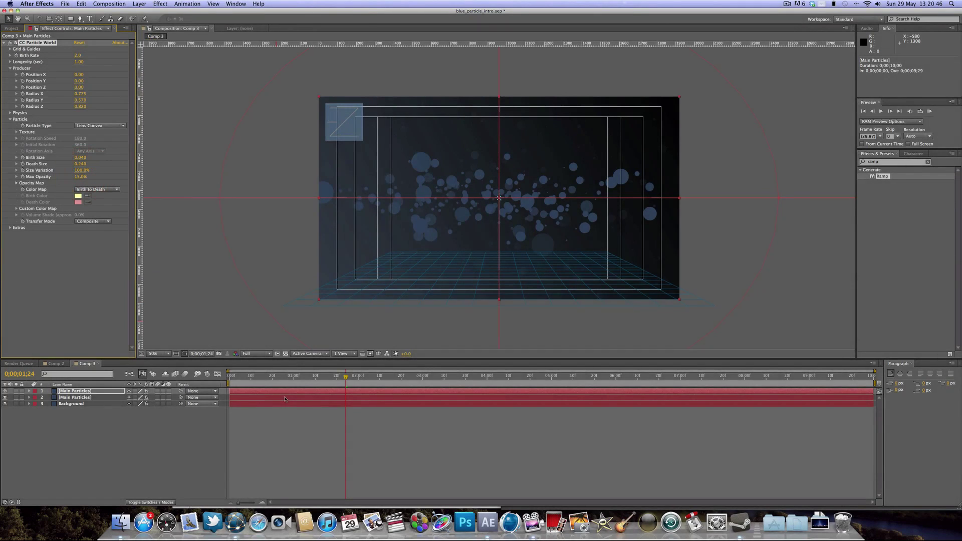
mouse_move(279, 380)
mouse_down()
mouse_move(254, 380)
mouse_move(291, 380)
mouse_up()
Rename the duplicated particle layer as Background Particles
click(82, 392)
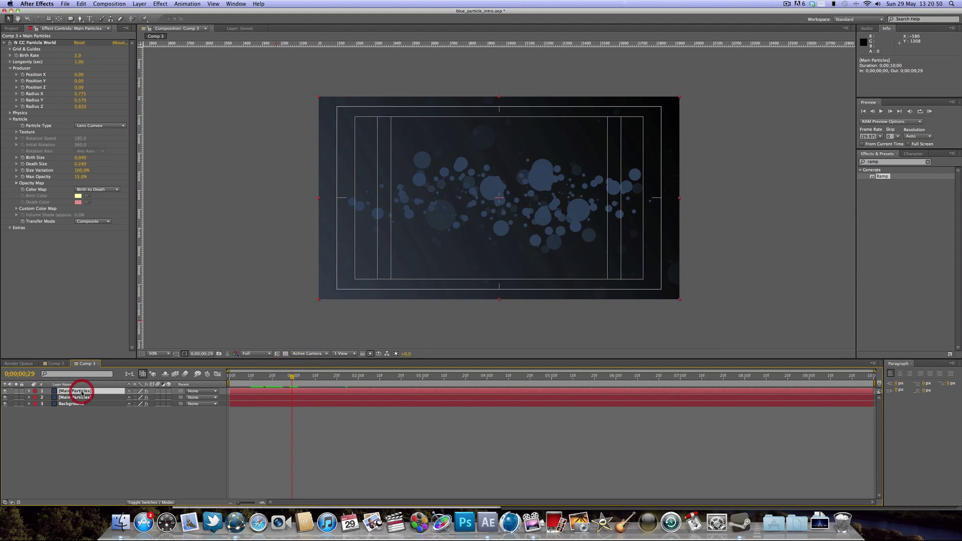
key(Return)
key(Left)
key(Right)
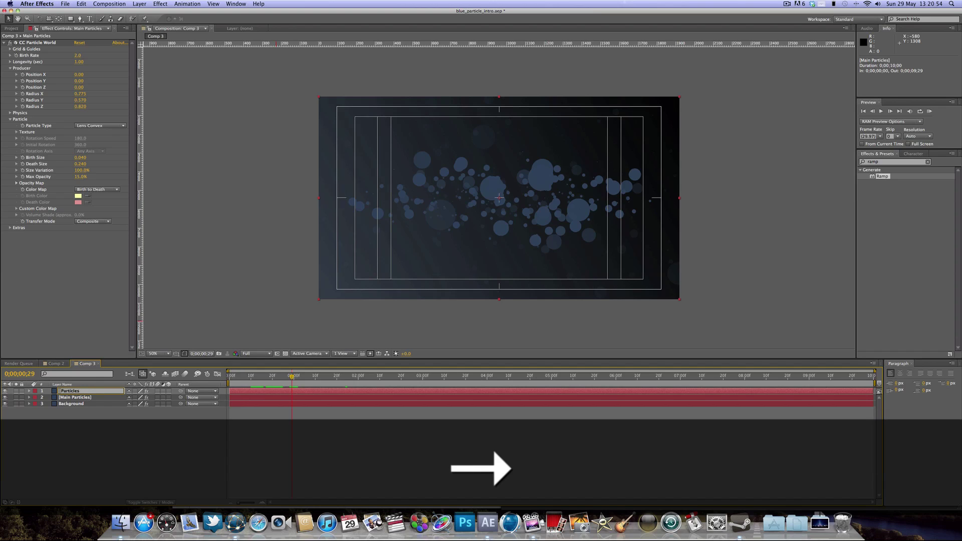
text(Backgr)
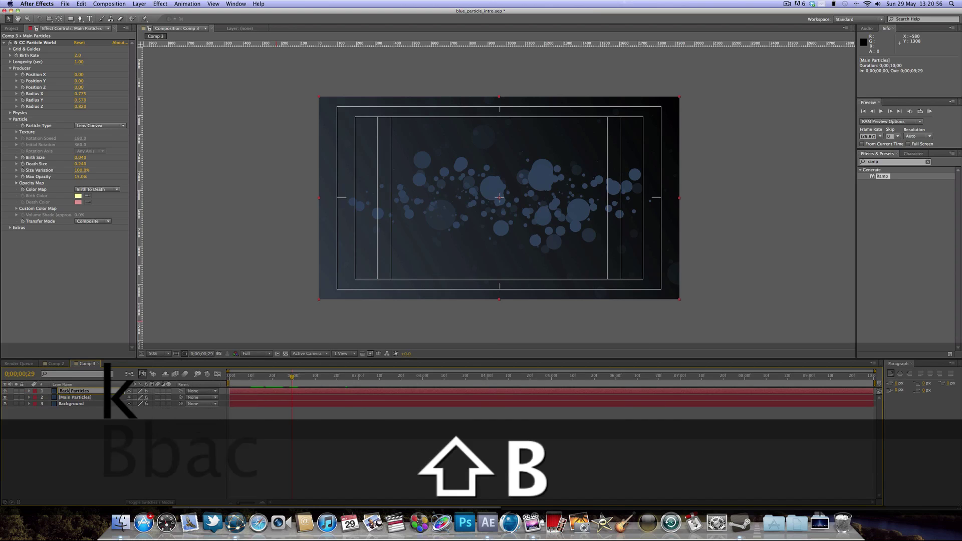
text(ound)
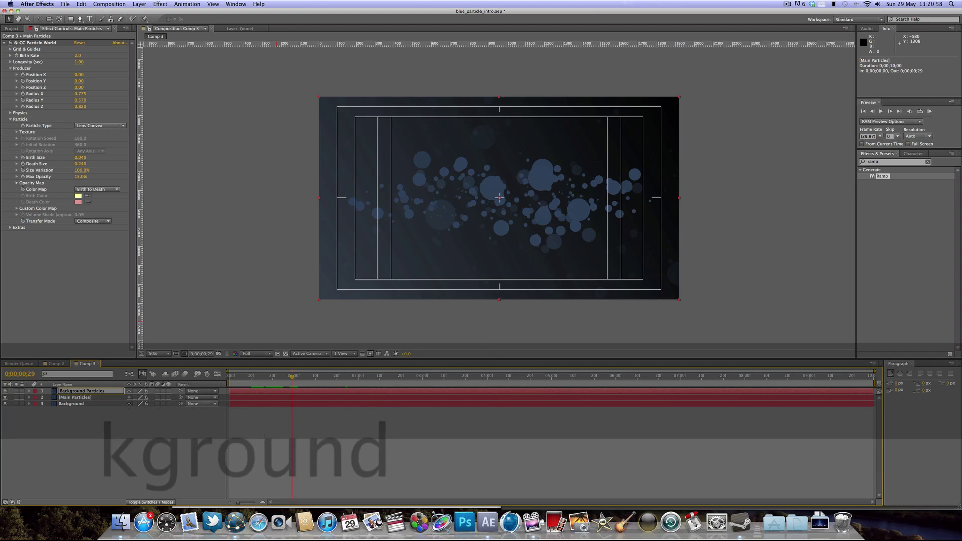
key(Return)
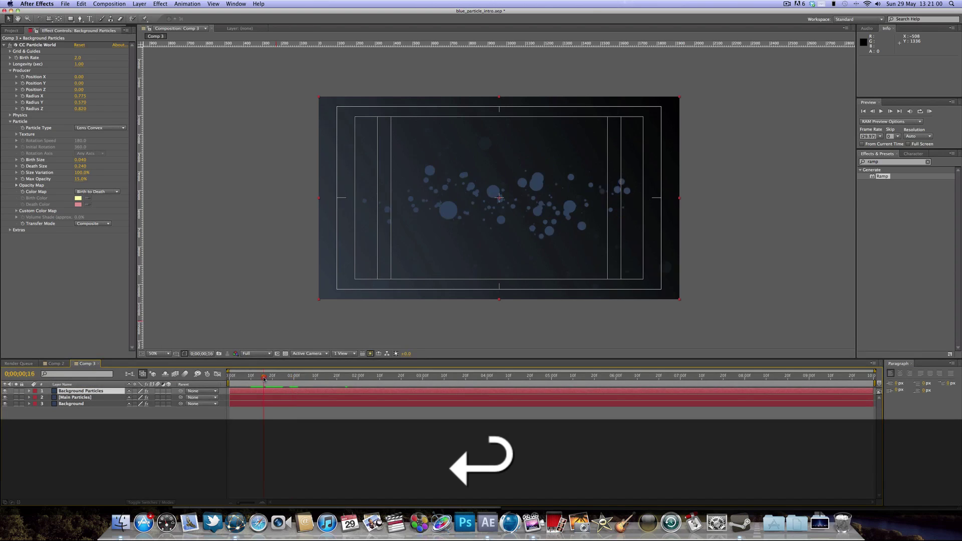
Scrub through the finished intro in Comp 2 to examine its particle layers, and return to Comp 3 at 0;00;00;03
click(236, 376)
click(57, 366)
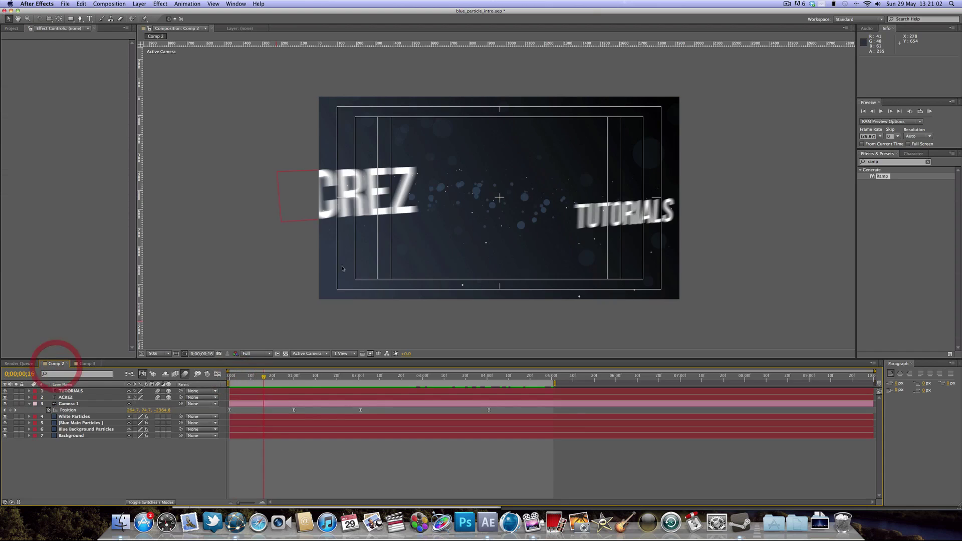
drag(281, 377, 435, 376)
click(85, 363)
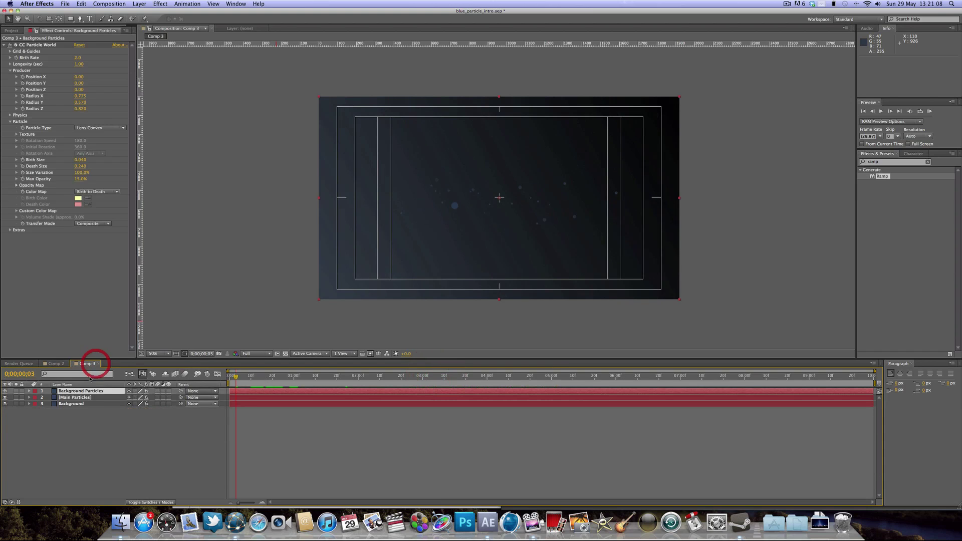
Duplicate the Main Particles layer again and apply the Fill effect to the upper copy
click(86, 398)
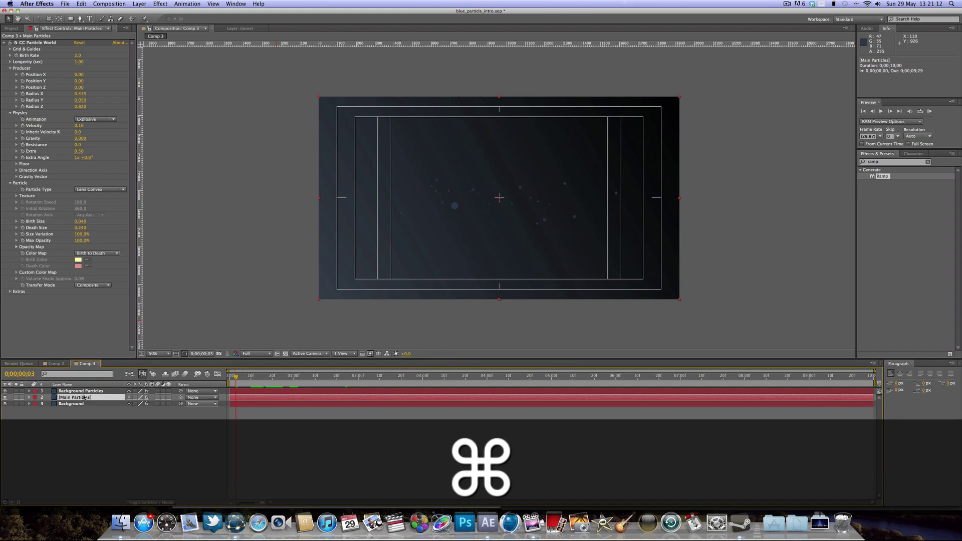
key(super+d)
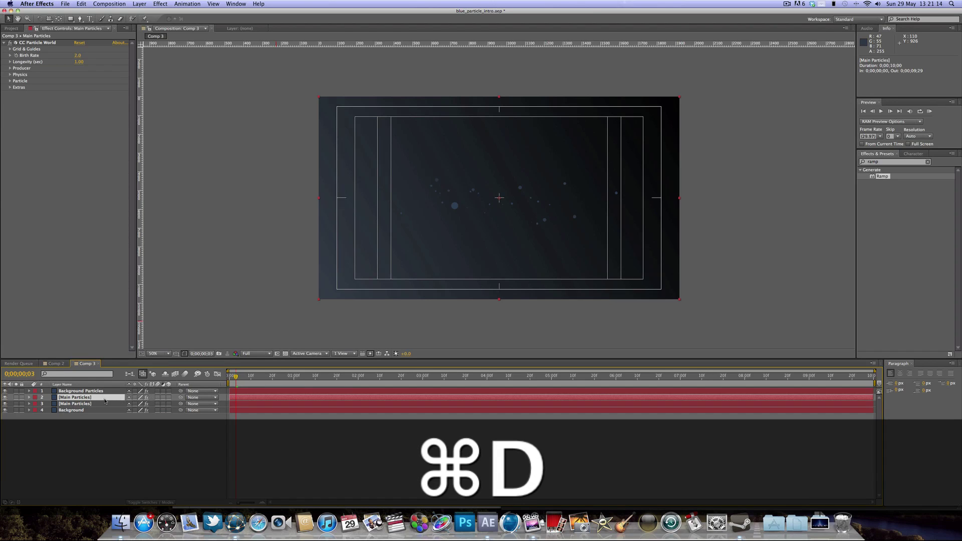
click(863, 162)
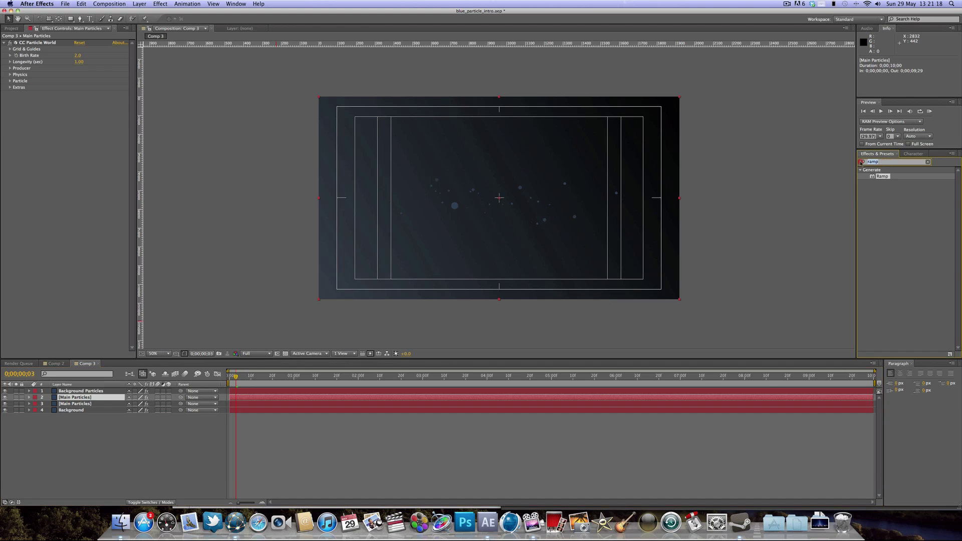
text(fill)
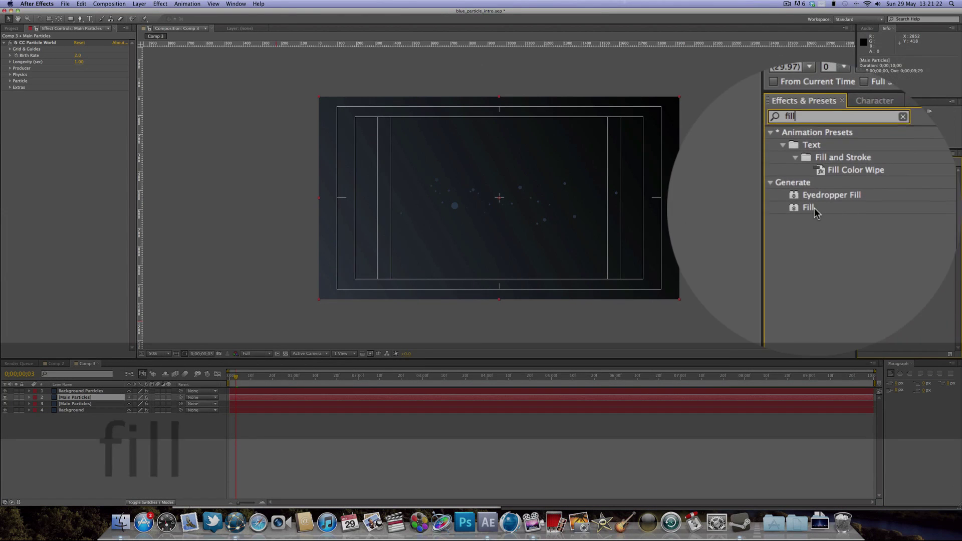
drag(881, 208, 49, 168)
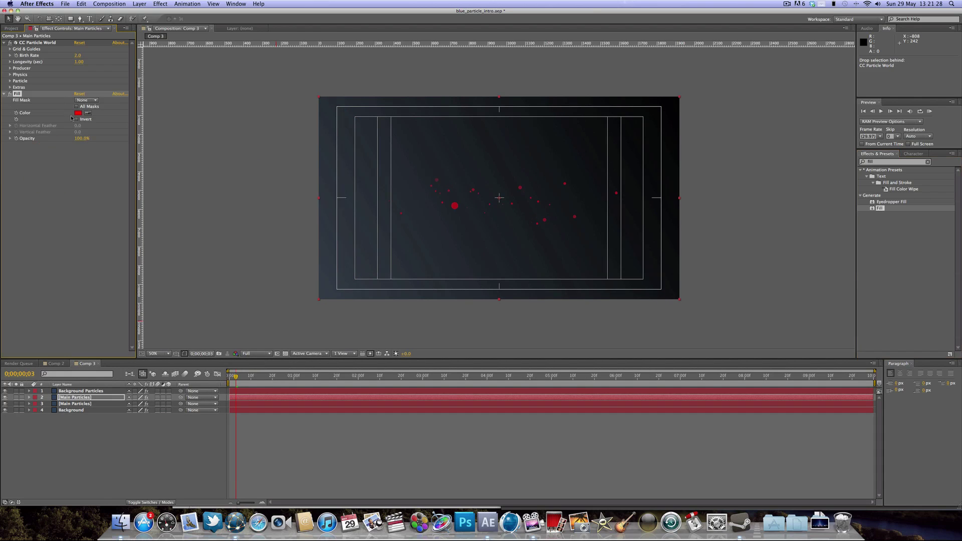
Set the Fill effect's color to white on the new particle copy and collapse its settings
click(77, 113)
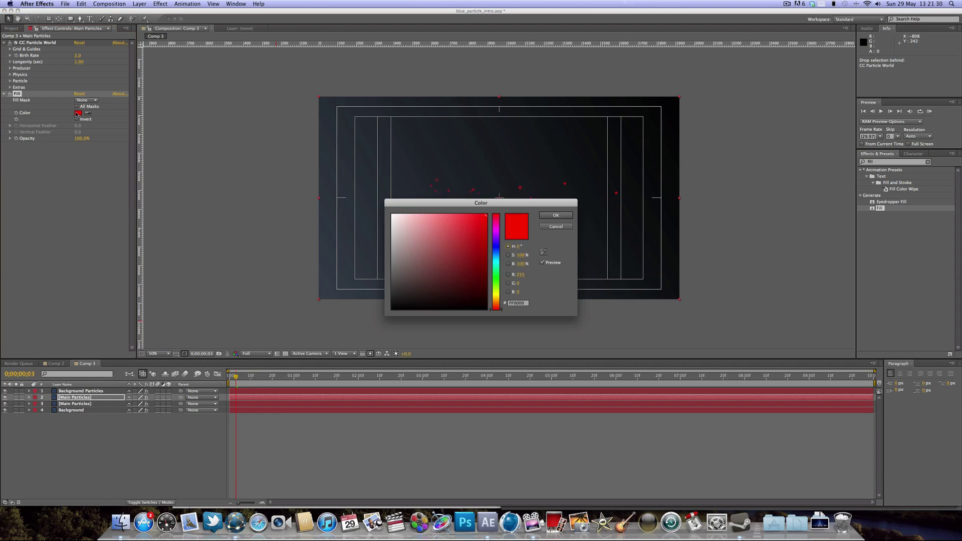
drag(425, 236, 351, 194)
key(Return)
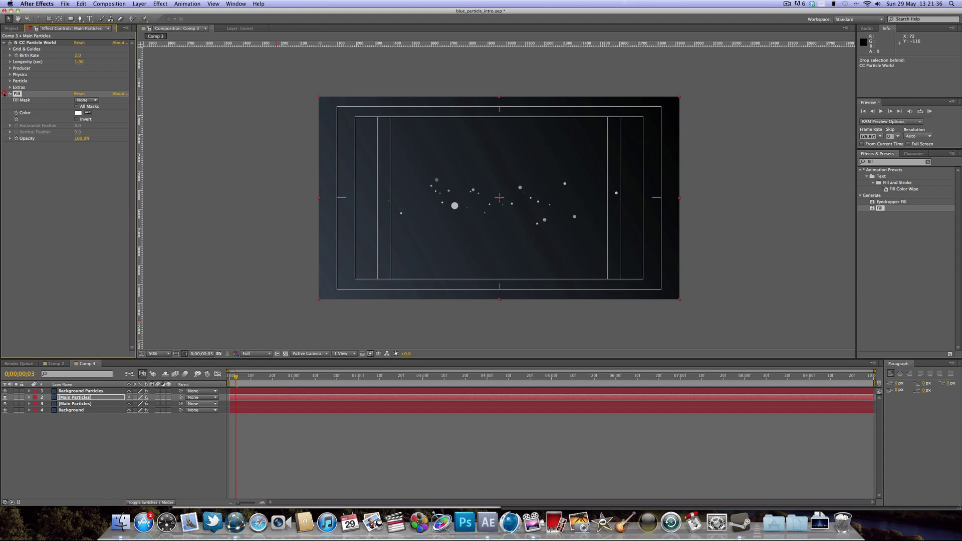
click(4, 94)
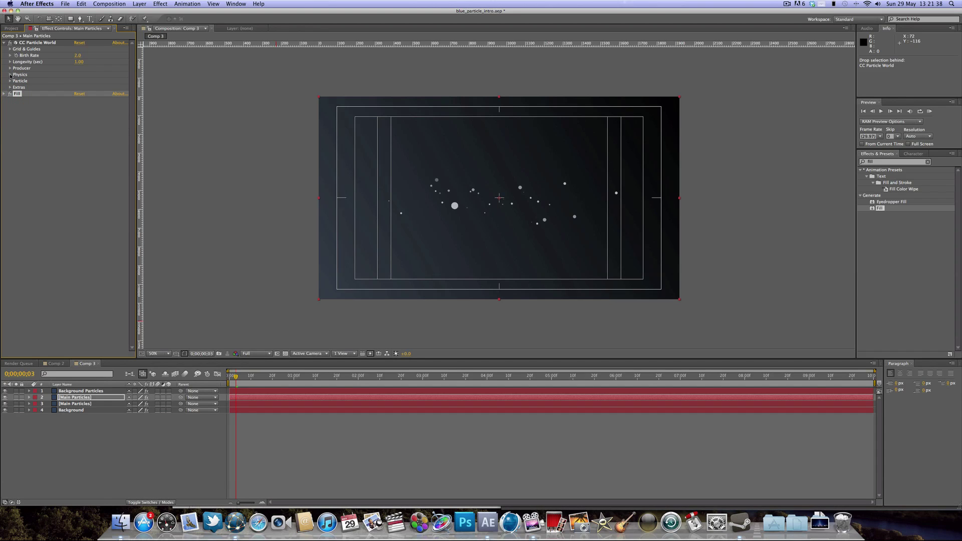
Set the white particles' Radius X to 0.695 and Radius Y to 0.020, increase their Birth Rate, and check them at 0;00;02;06
click(10, 75)
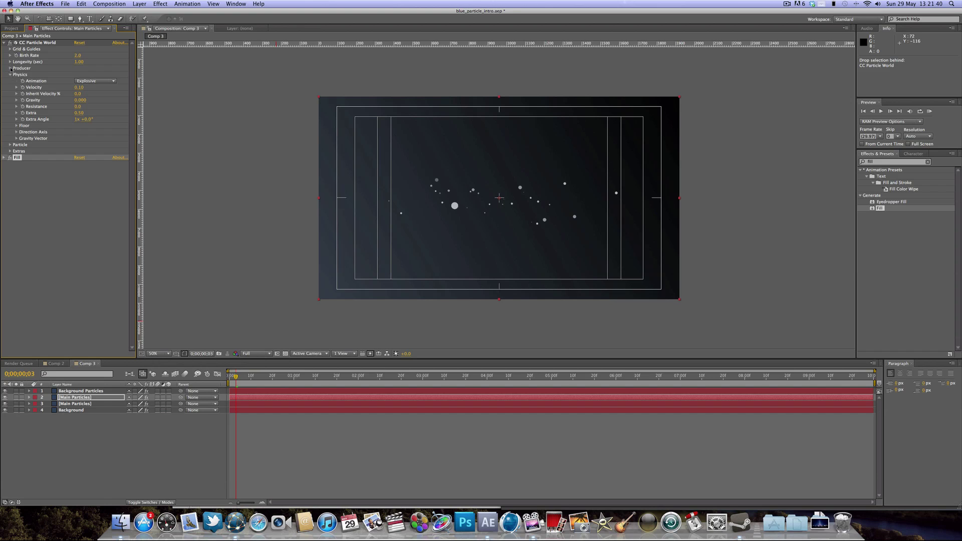
click(10, 68)
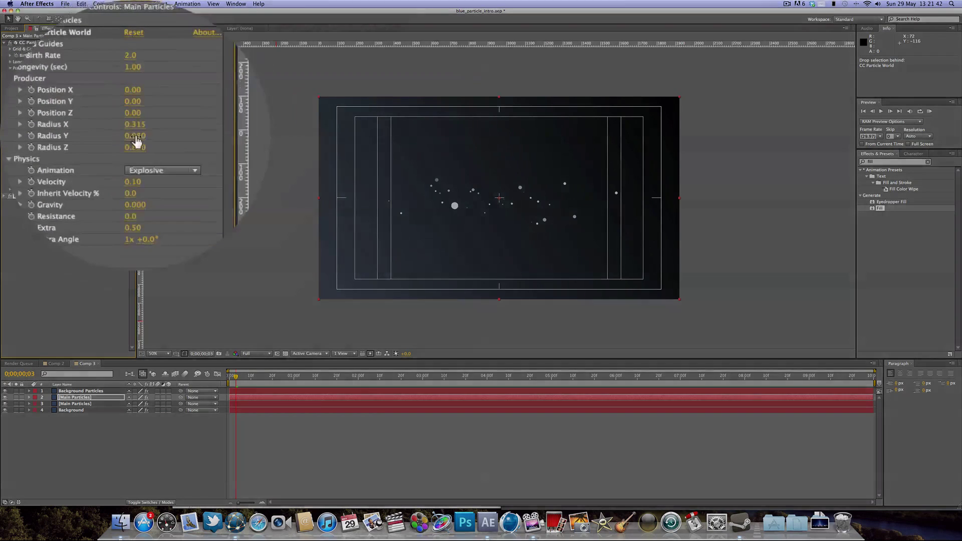
mouse_move(82, 93)
mouse_down()
mouse_move(97, 93)
mouse_move(78, 99)
mouse_up()
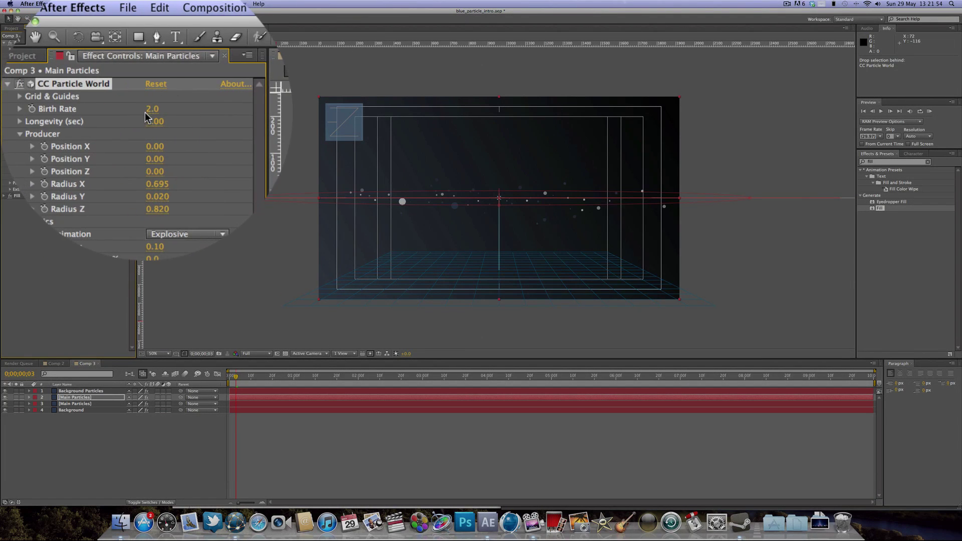
drag(78, 56, 88, 56)
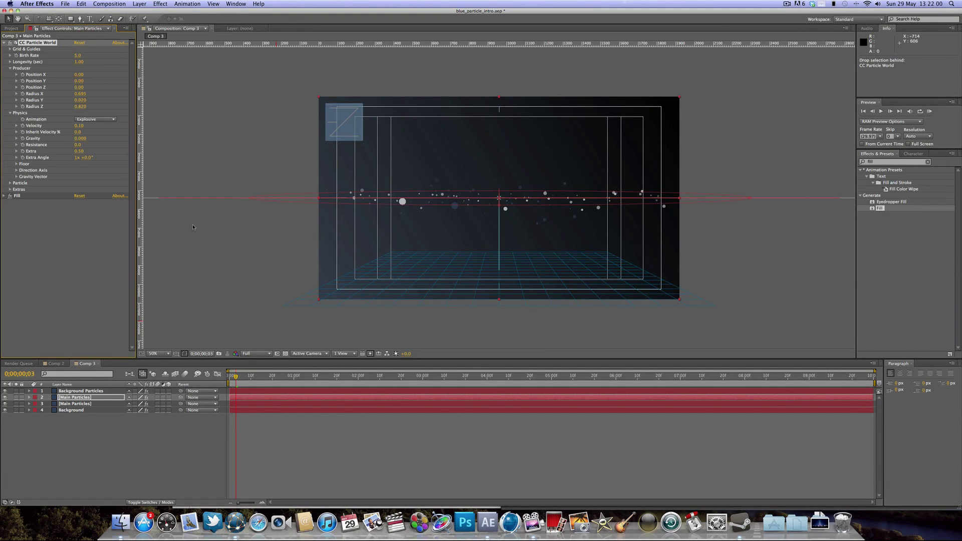
drag(242, 376, 370, 377)
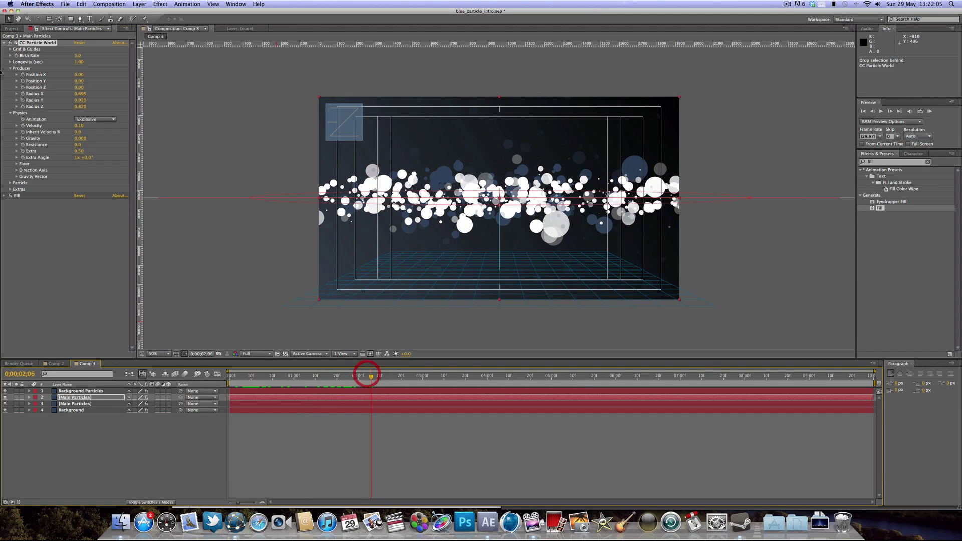
Set the white particles' Birth Size to 0.000 and Death Size to 0.030, increase their Radius Z, and return to 0;00;00;00
click(10, 183)
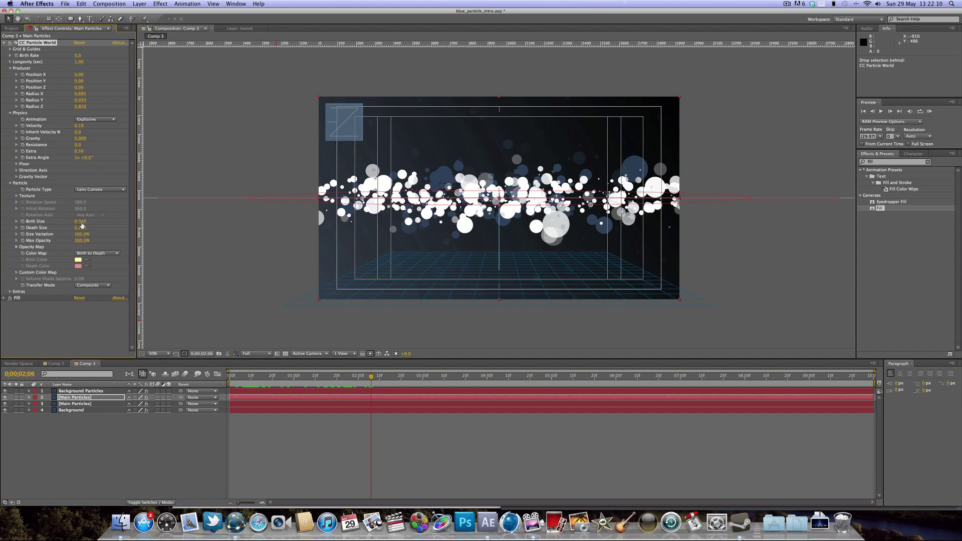
drag(81, 224, 65, 211)
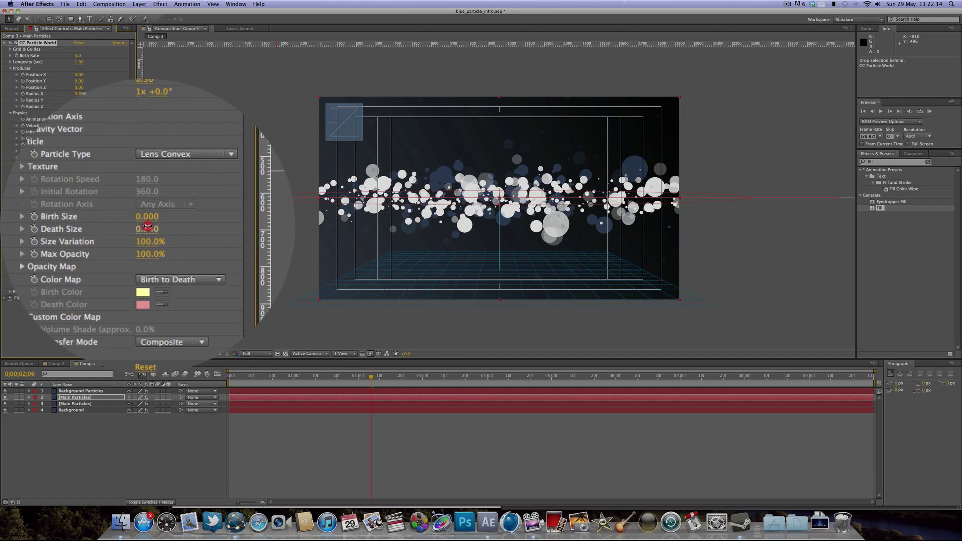
drag(148, 227, 143, 229)
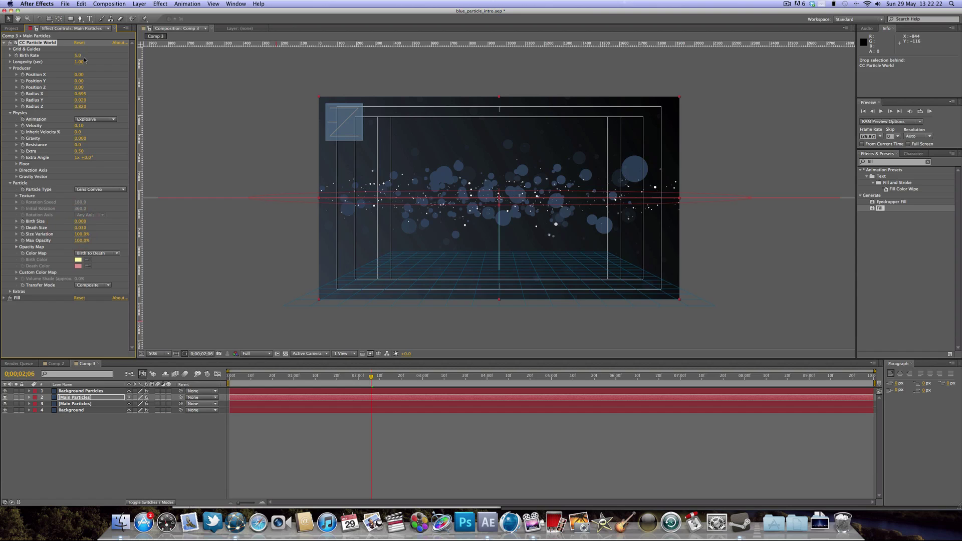
click(258, 243)
drag(272, 377, 49, 404)
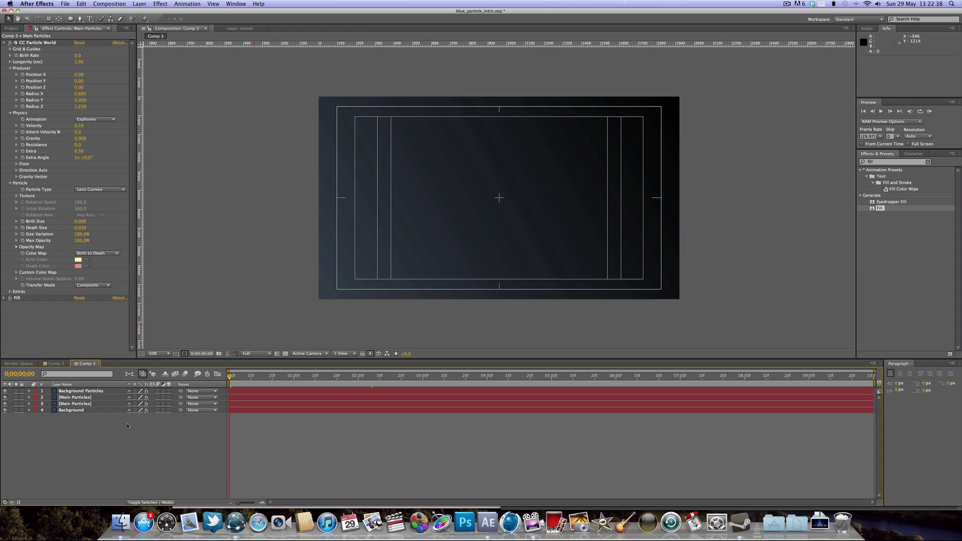
Check the particles at 0;00;01;08 and rename the upper Main Particles layer as "White Particles"
click(93, 398)
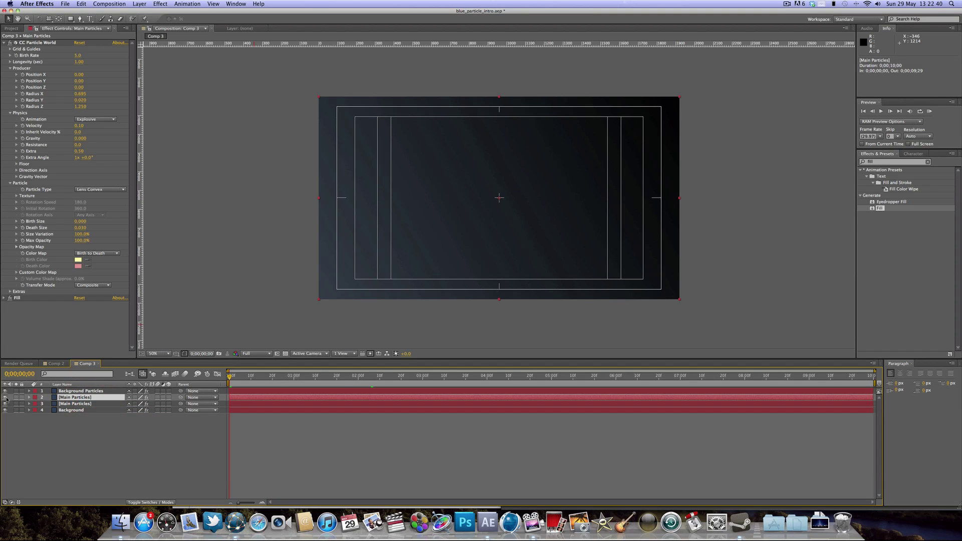
click(311, 377)
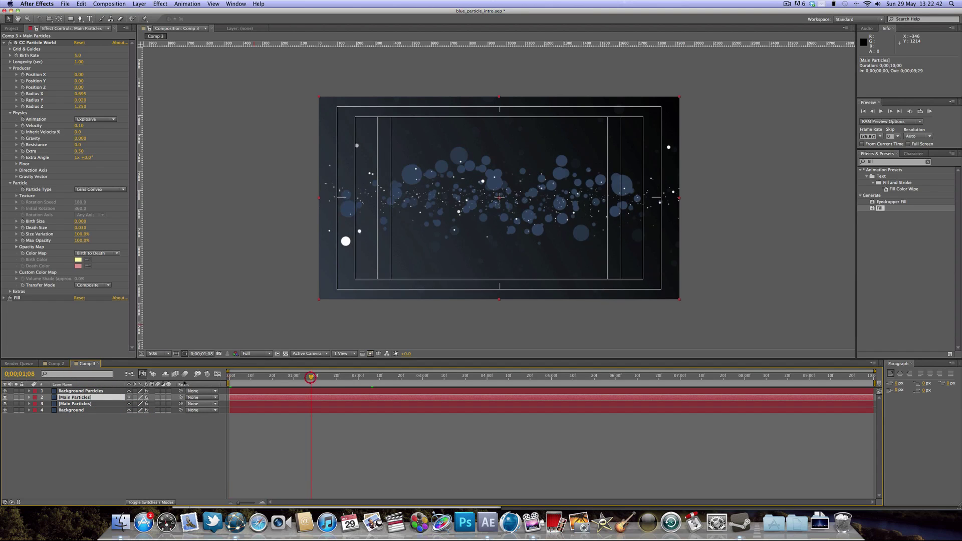
click(4, 397)
click(75, 398)
key(Return)
key(Right)
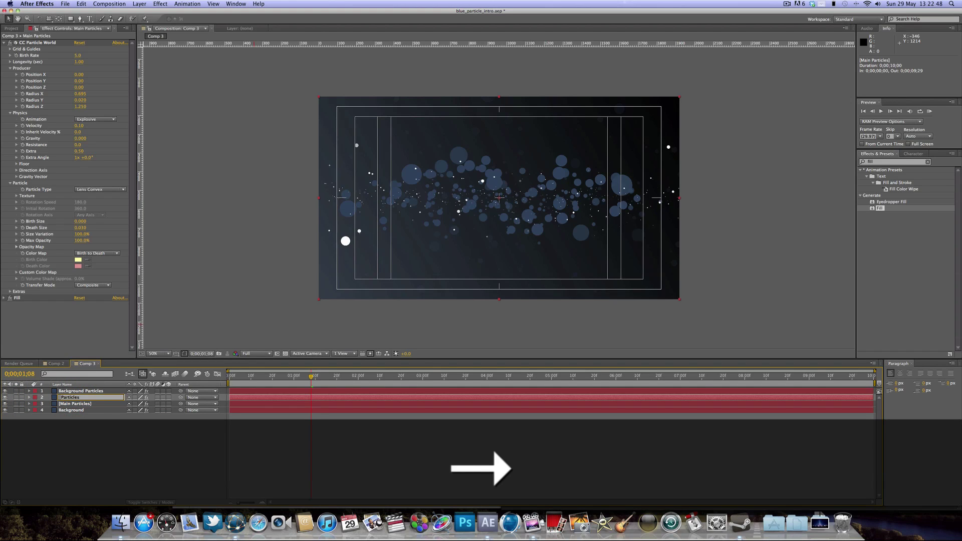
text(WHITE)
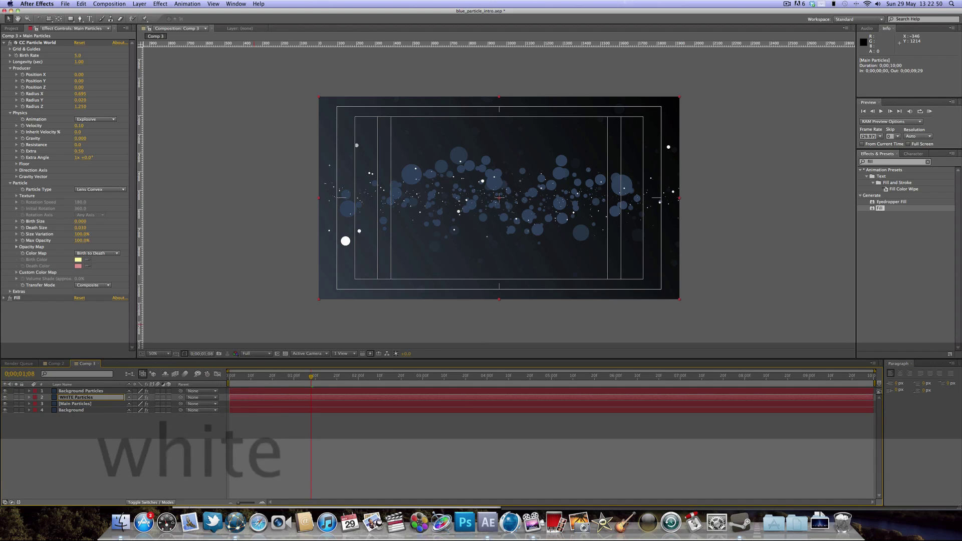
key(BackSpace)
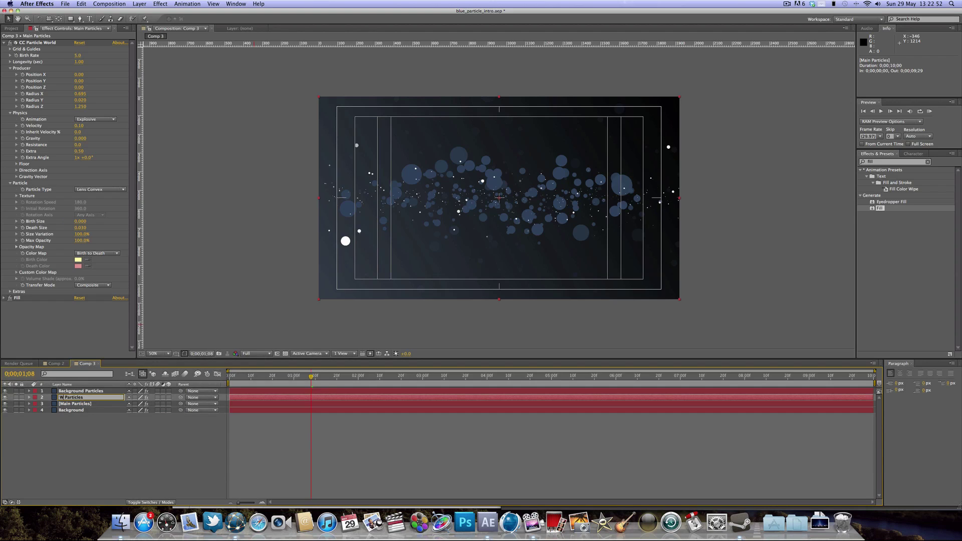
text(hite)
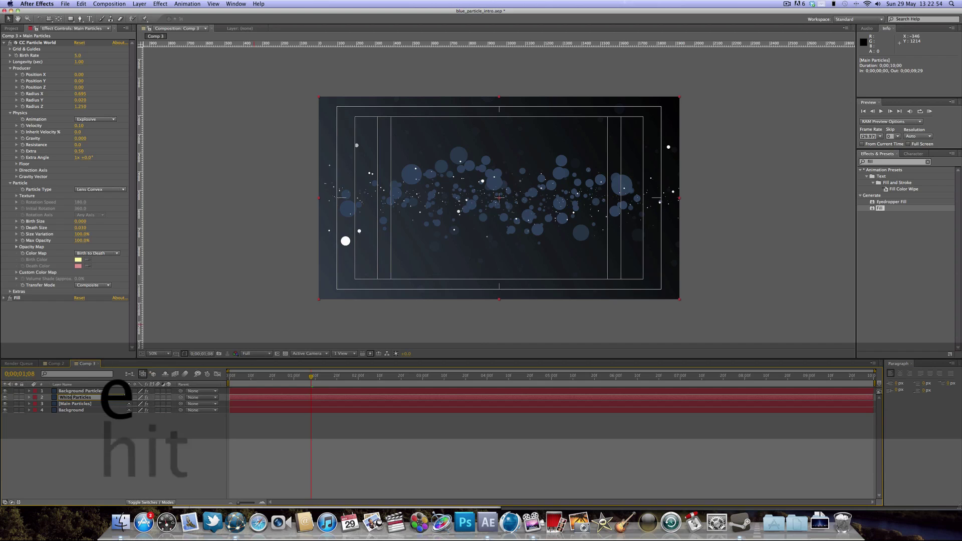
key(Return)
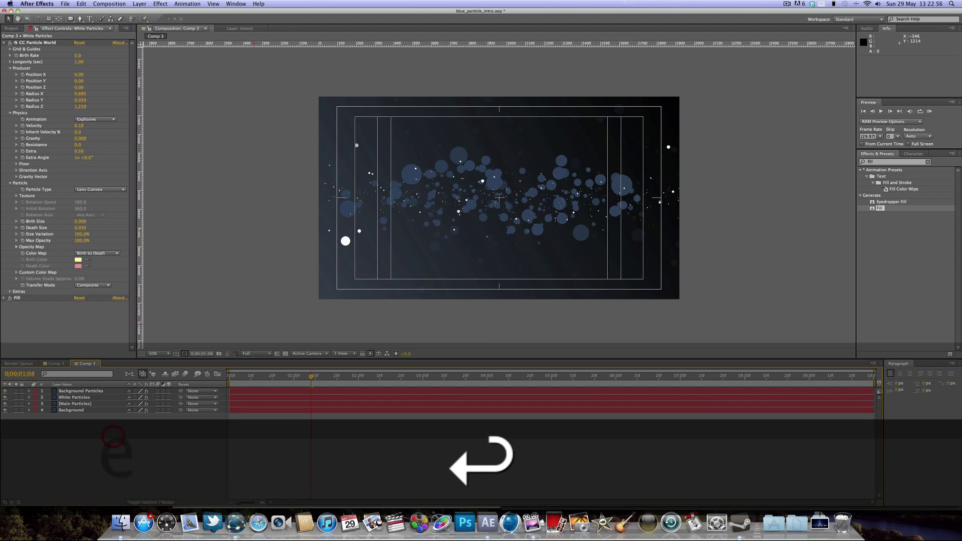
Add a text layer reading "ACREZ", enlarge it to 302 px, and center it horizontally in the upper half of the frame
click(139, 4)
mouse_move(146, 13)
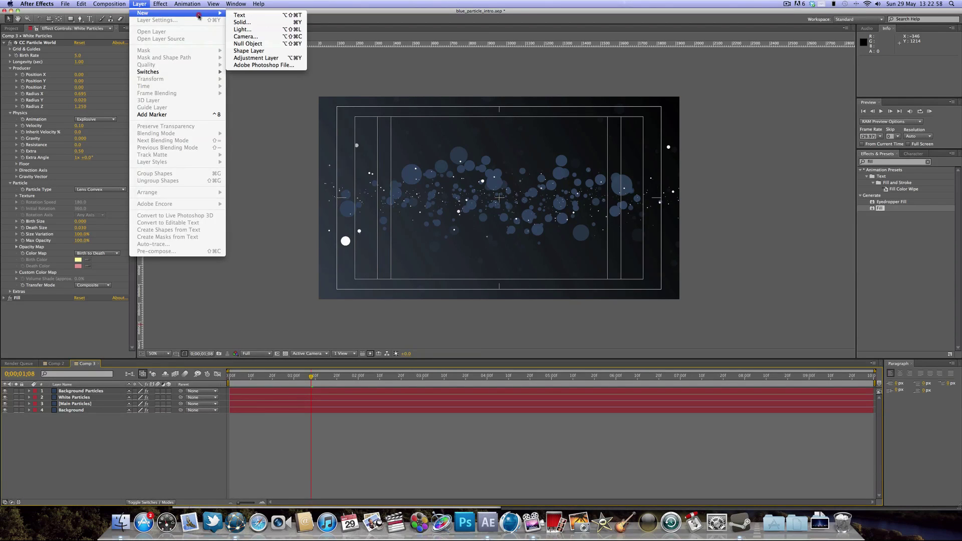
click(250, 15)
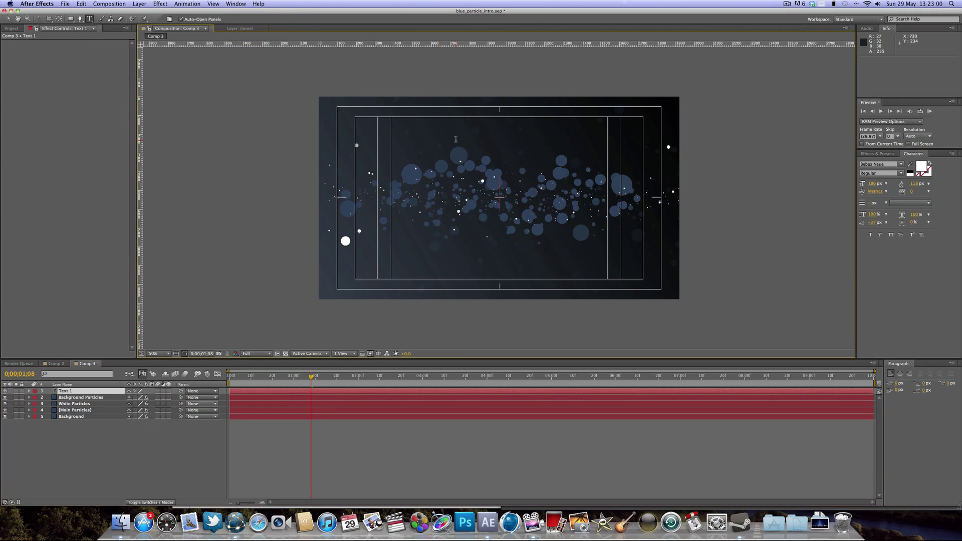
text(acrez)
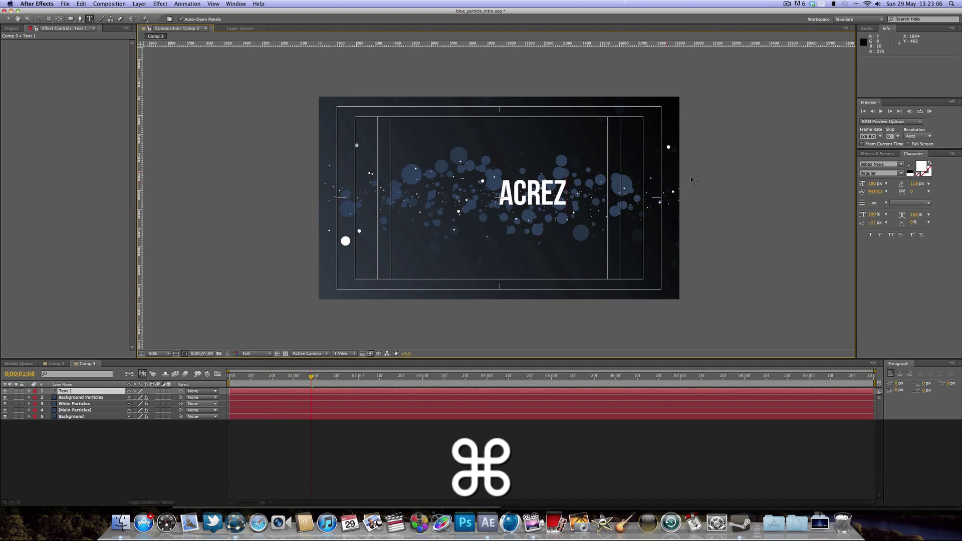
key(super+a)
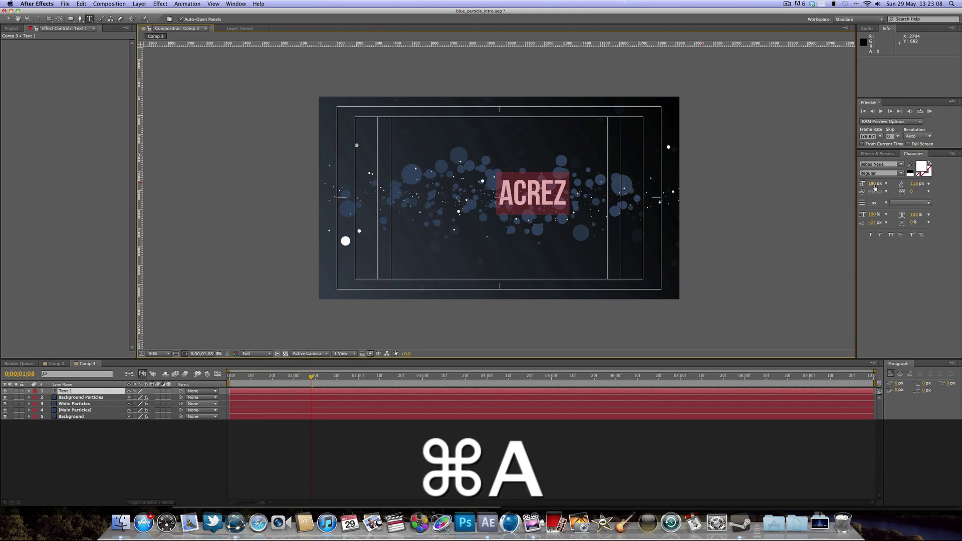
drag(875, 187, 920, 186)
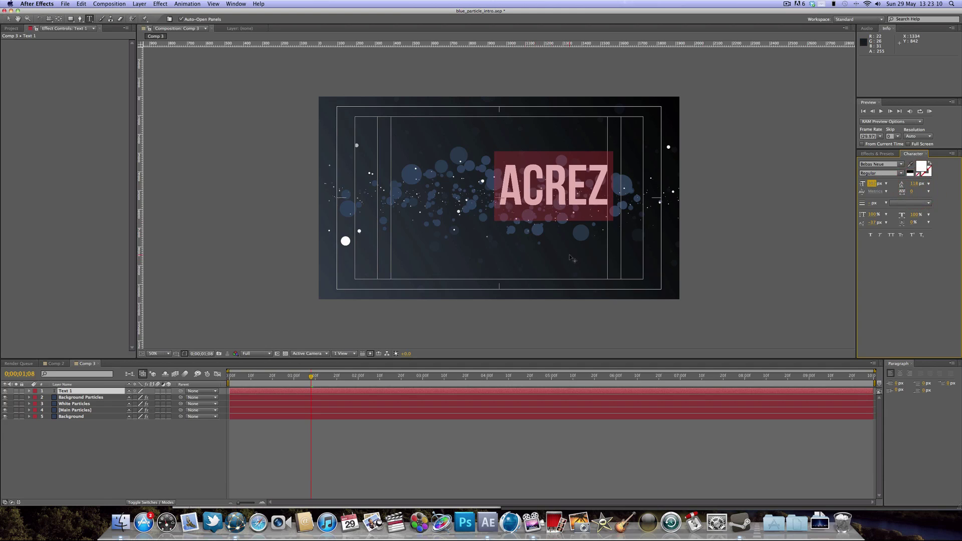
drag(570, 258, 516, 251)
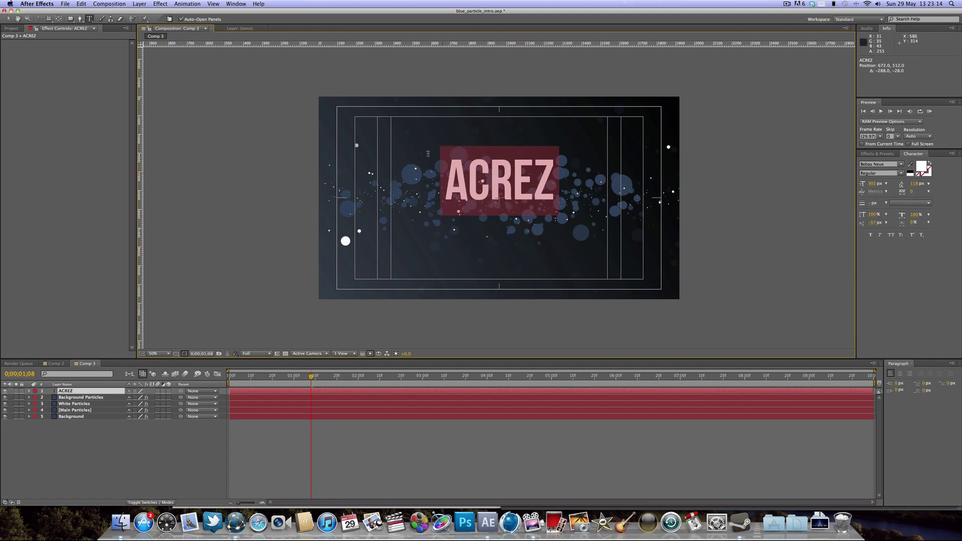
Add a second text layer reading "TUTORIALS" and place it beneath the ACREZ title
click(140, 3)
mouse_move(145, 12)
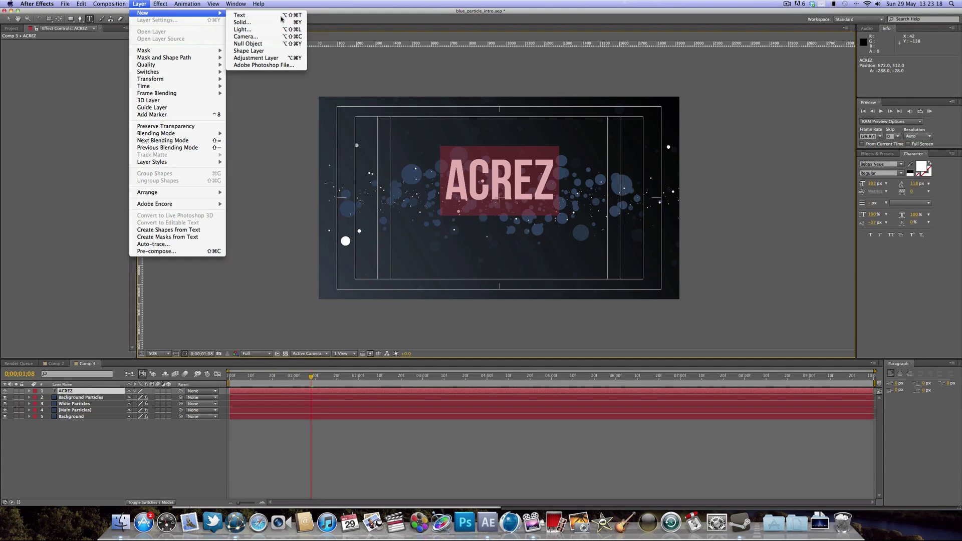
click(251, 15)
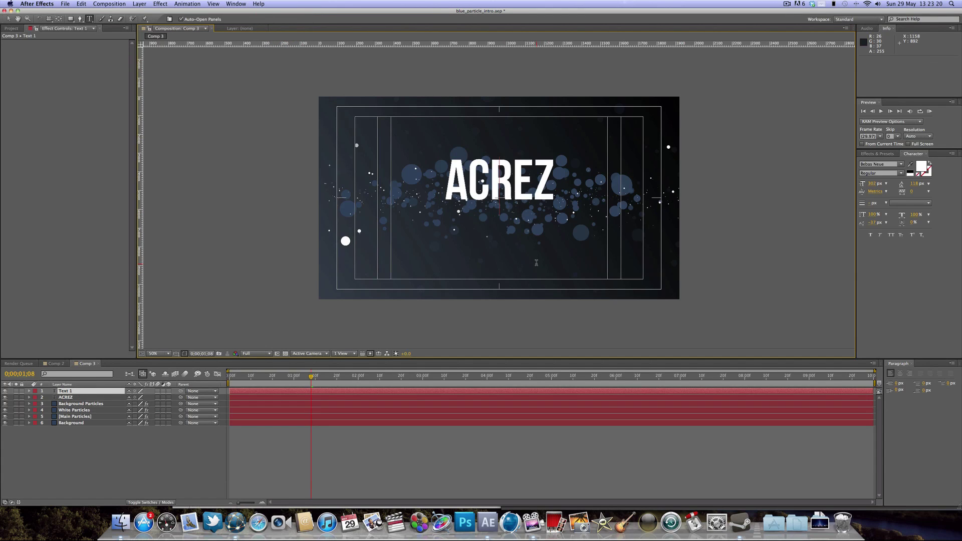
text(tutorials)
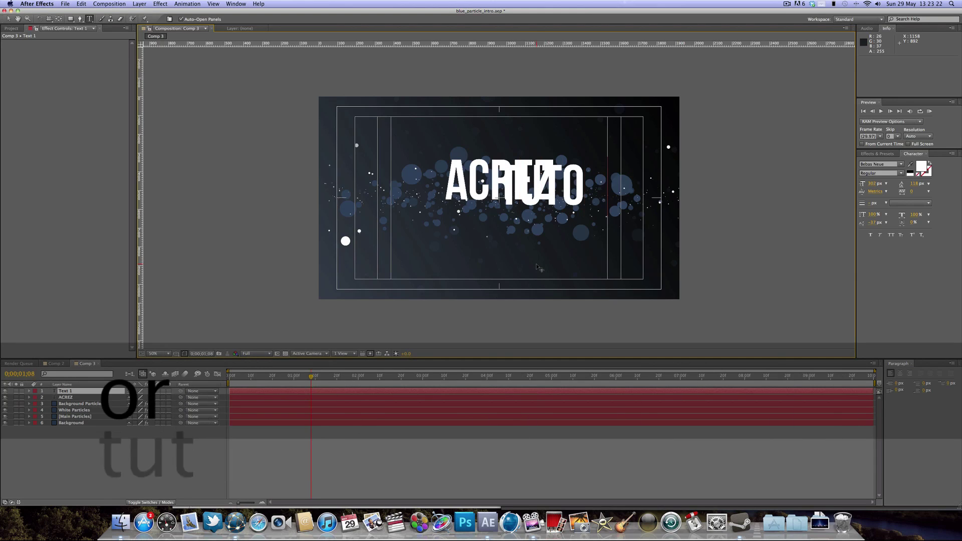
drag(545, 255, 451, 301)
Reduce the TUTORIALS text to about 182 px and align its start under ACREZ so both lines are nearly equal in width
key(super+a)
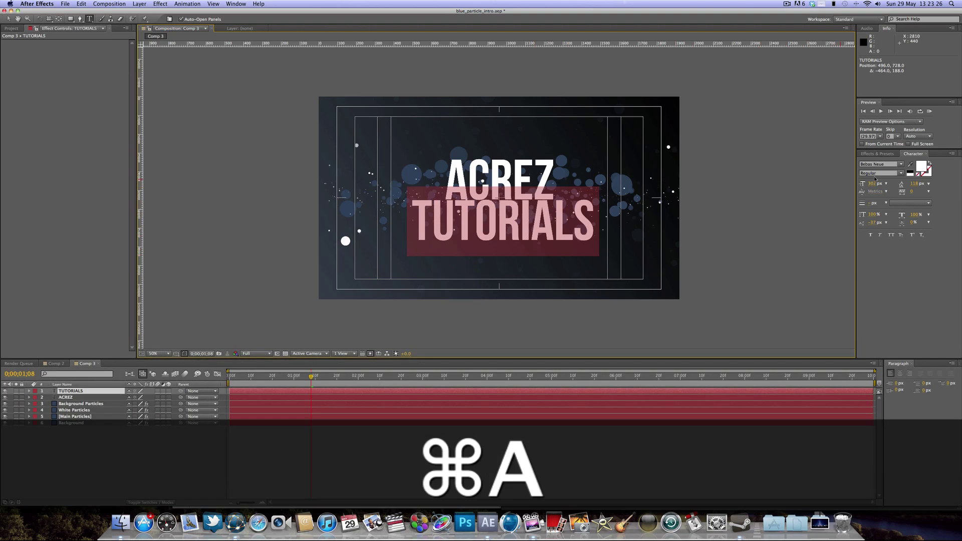
drag(875, 181, 822, 185)
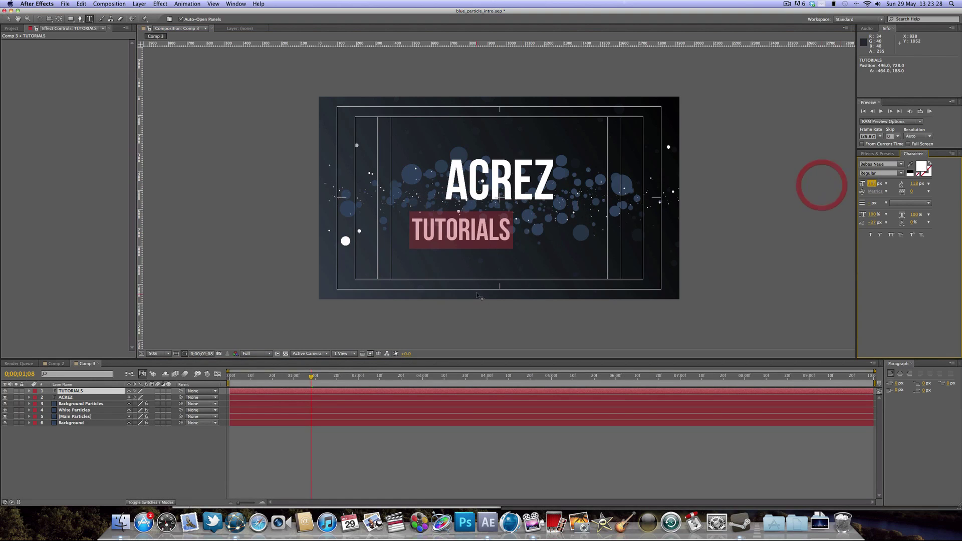
drag(487, 274, 525, 262)
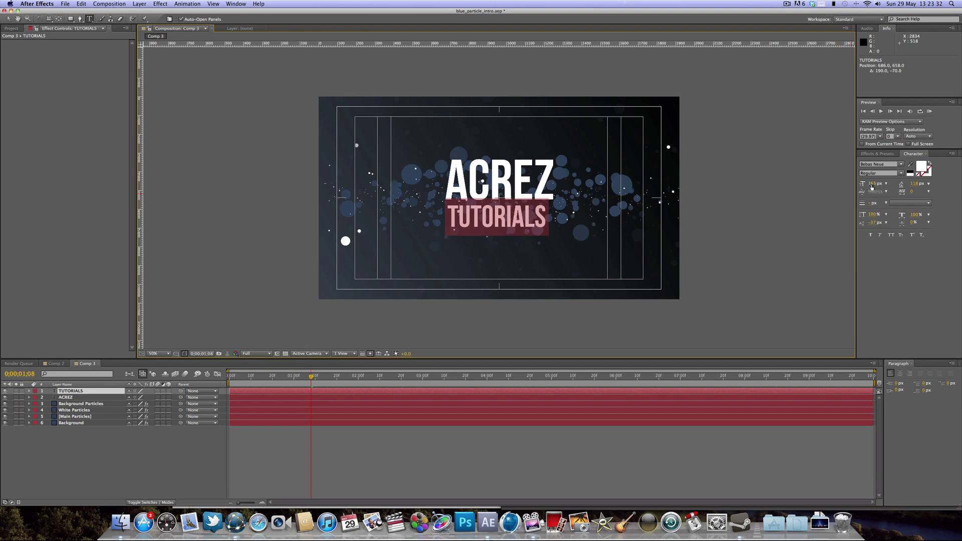
drag(872, 186, 880, 185)
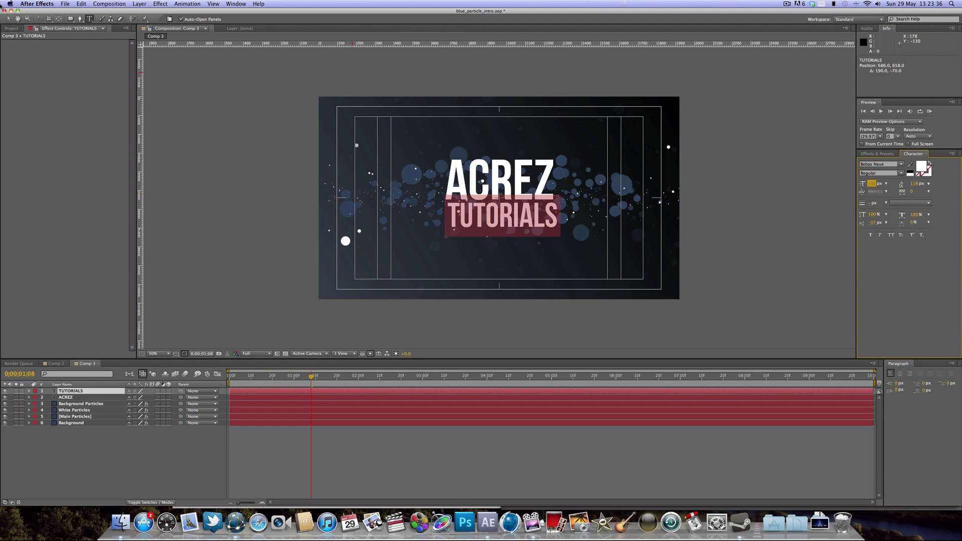
Fine-tune the title placement, with TUTORIALS at 672, 672 and ACREZ at 672, 530, and select both text layers
click(7, 20)
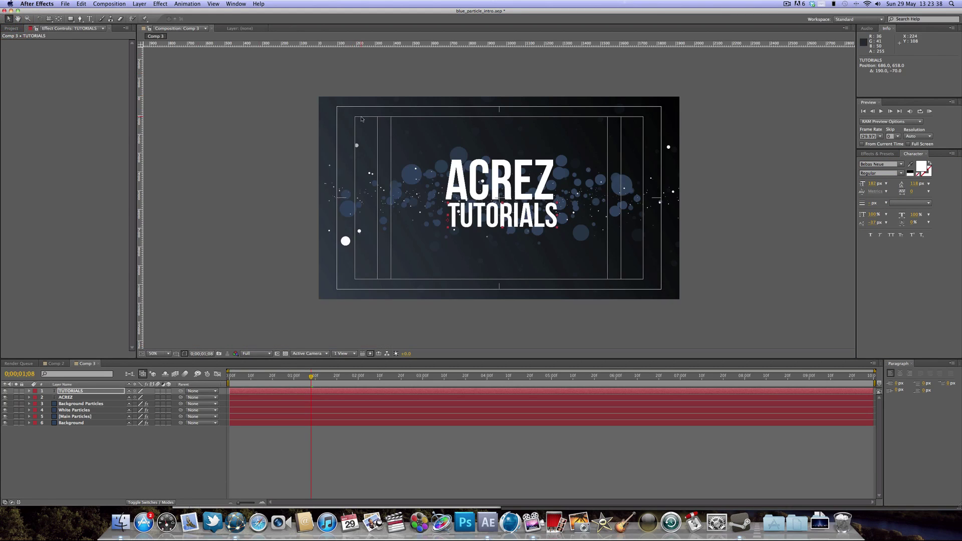
drag(527, 217, 524, 187)
shift+click(524, 184)
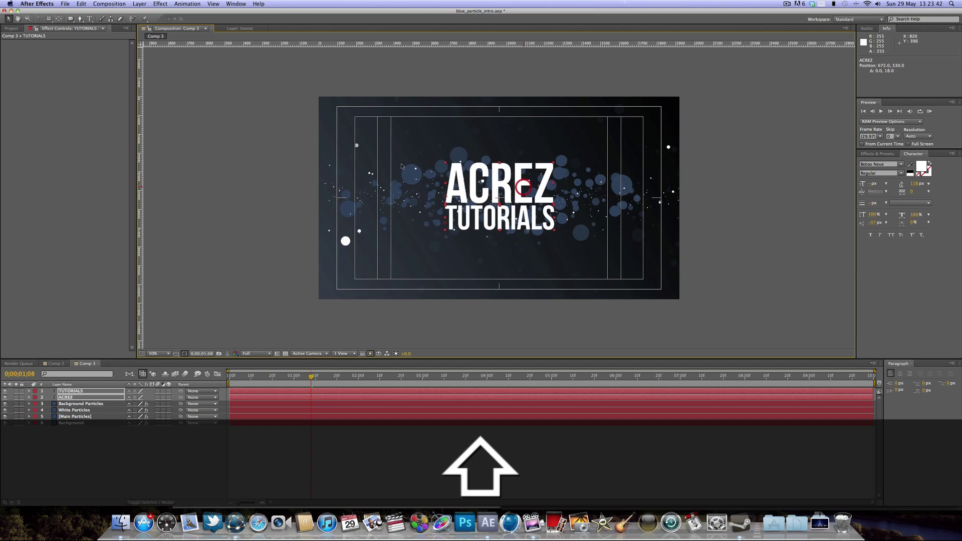
Examine how the two title words move in the finished Comp 2 intro, and return to Comp 3
click(55, 363)
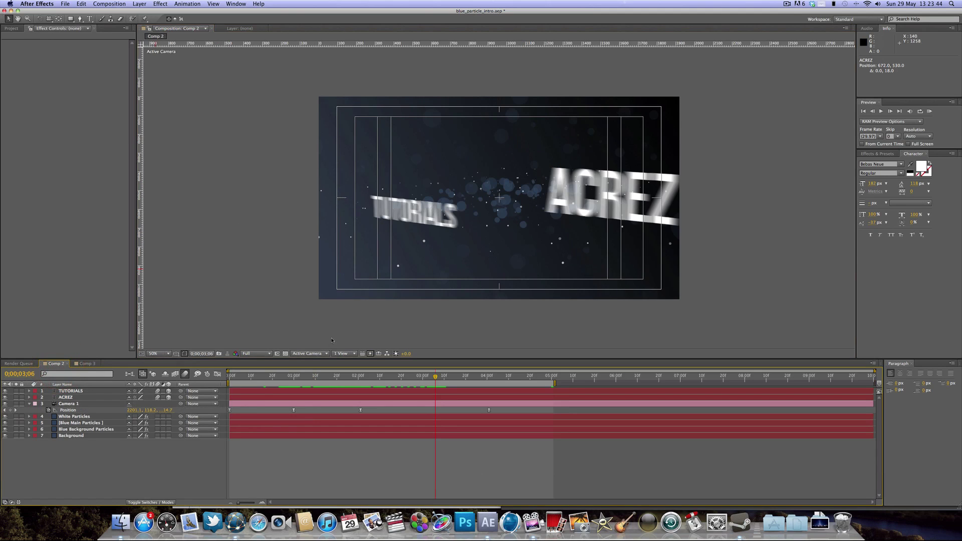
drag(285, 380, 509, 385)
click(85, 363)
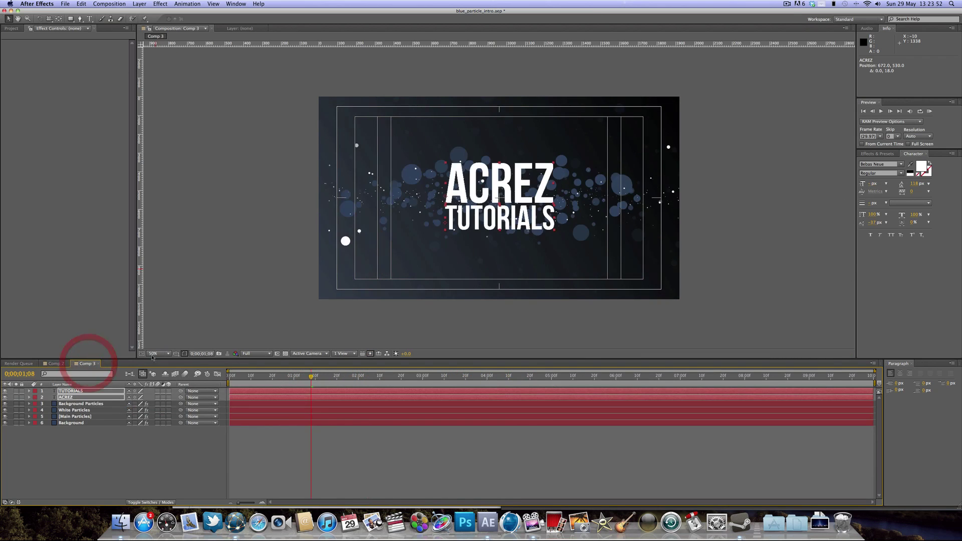
Set Position keyframes for both the TUTORIALS and ACREZ layers at 0;00;01;00
drag(301, 379, 294, 375)
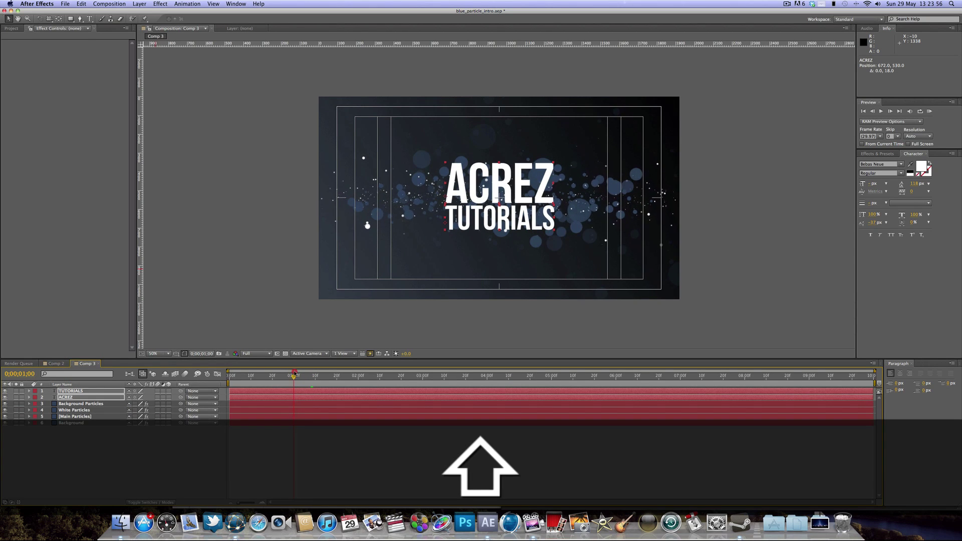
shift+click(115, 391)
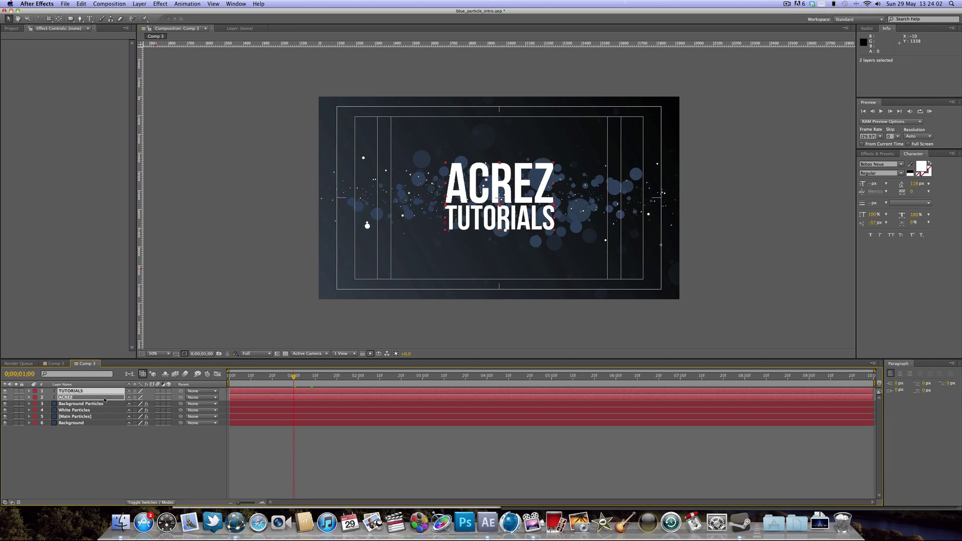
key(p)
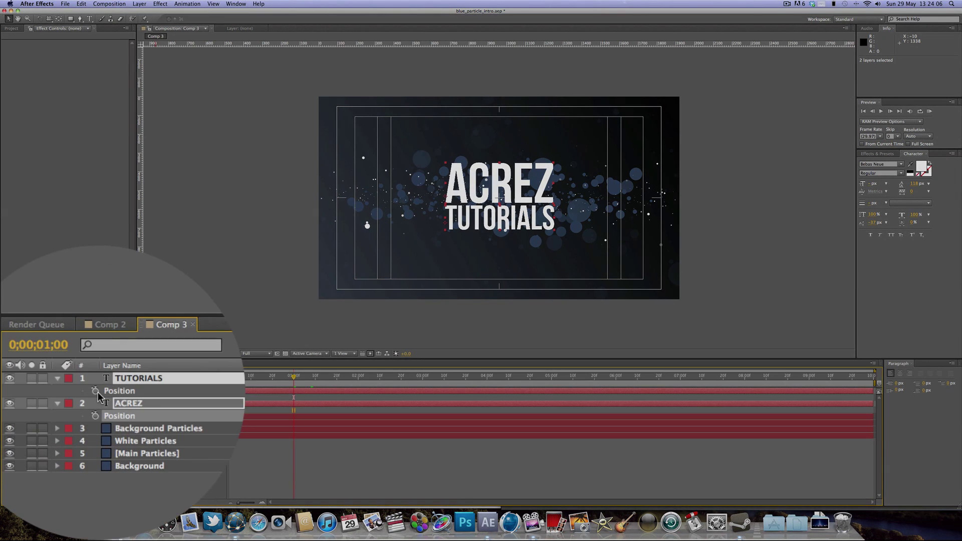
click(49, 397)
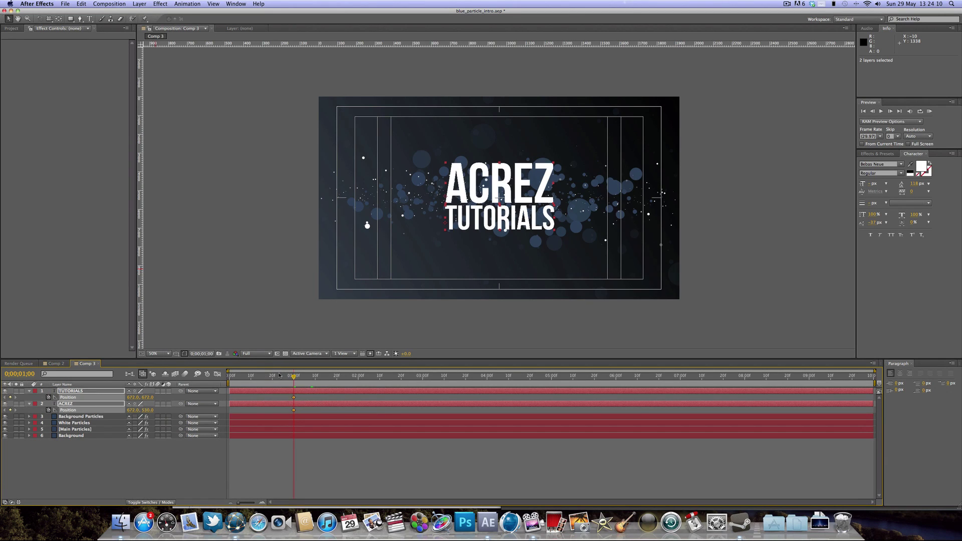
Go to 0;00;00;00 and make the ACREZ text layer 3D
key(Home)
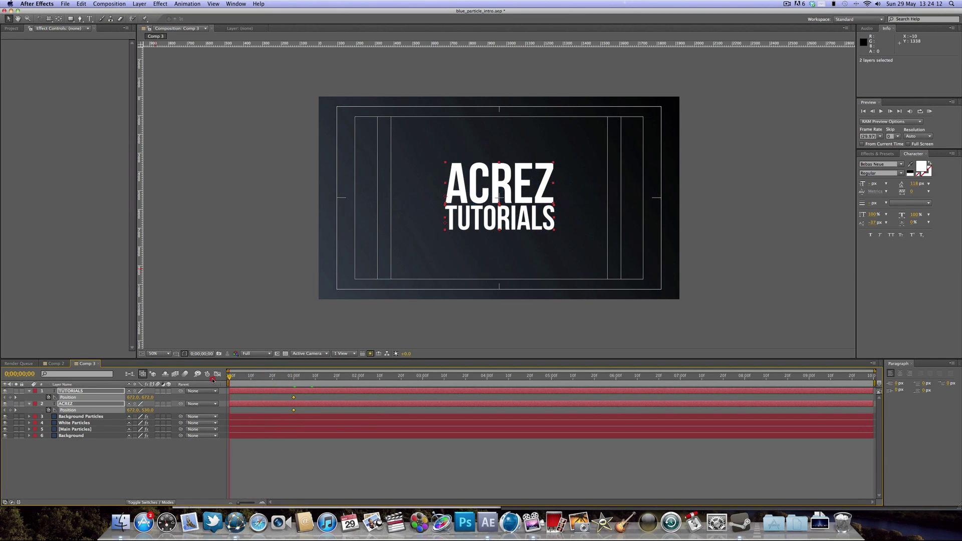
click(94, 459)
click(78, 404)
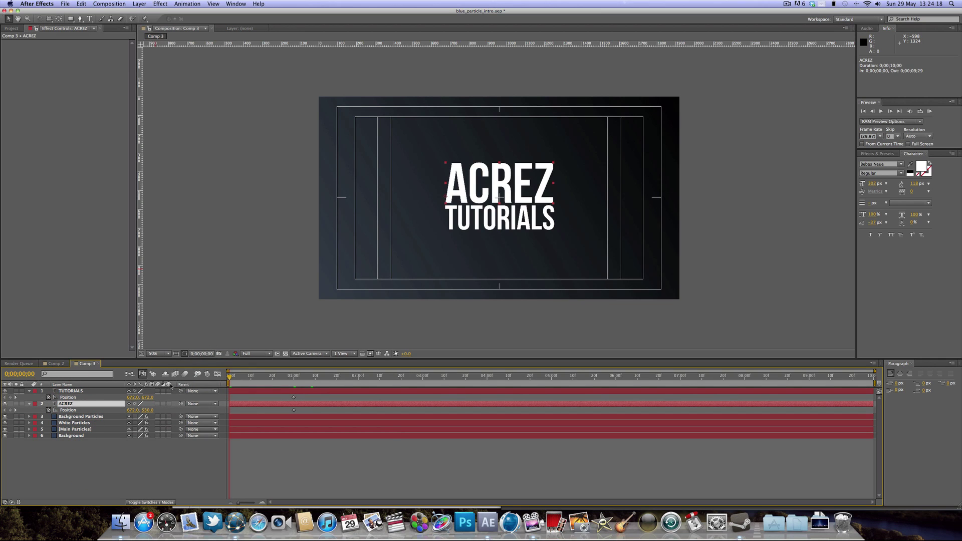
click(169, 404)
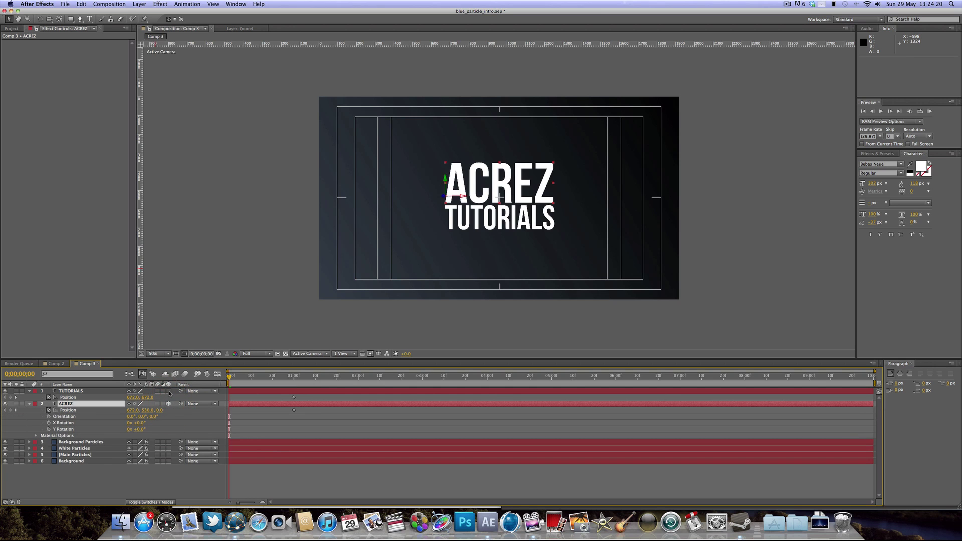
Make the TUTORIALS layer 3D and move ACREZ out of frame to the left, at X about -1506, at 0;00;00;00
click(169, 391)
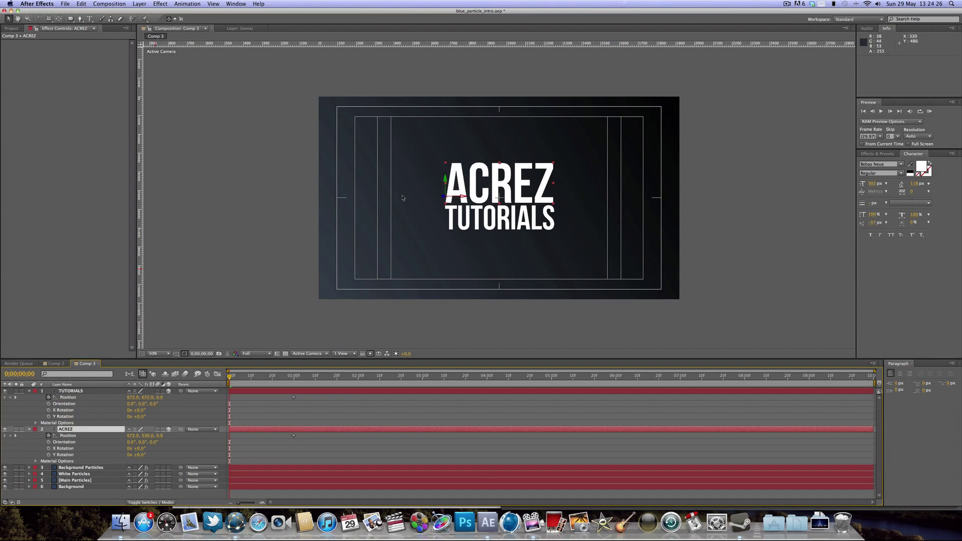
drag(462, 196, 53, 203)
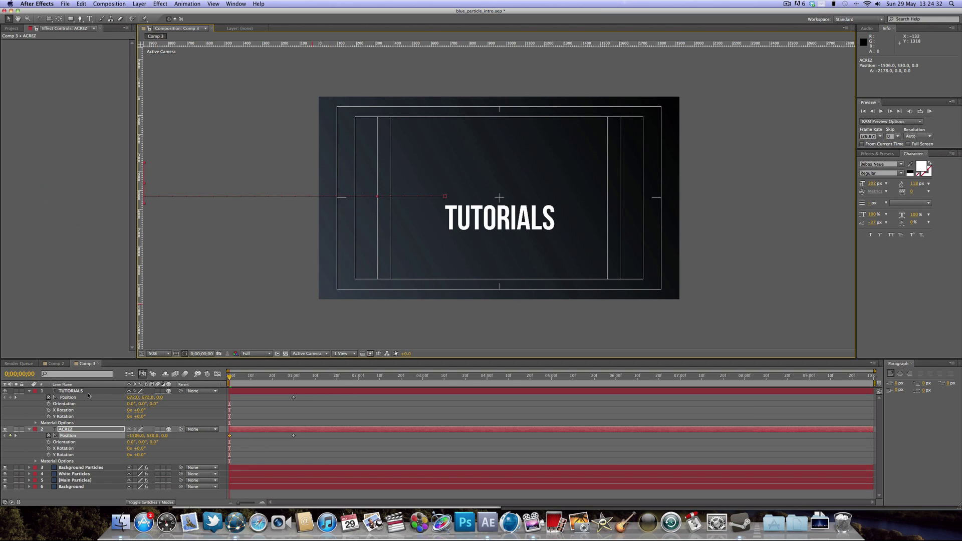
Move TUTORIALS out of frame to the right, at X about 2940, at 0;00;00;00 and preview the title sliding in
click(73, 391)
drag(467, 225, 735, 226)
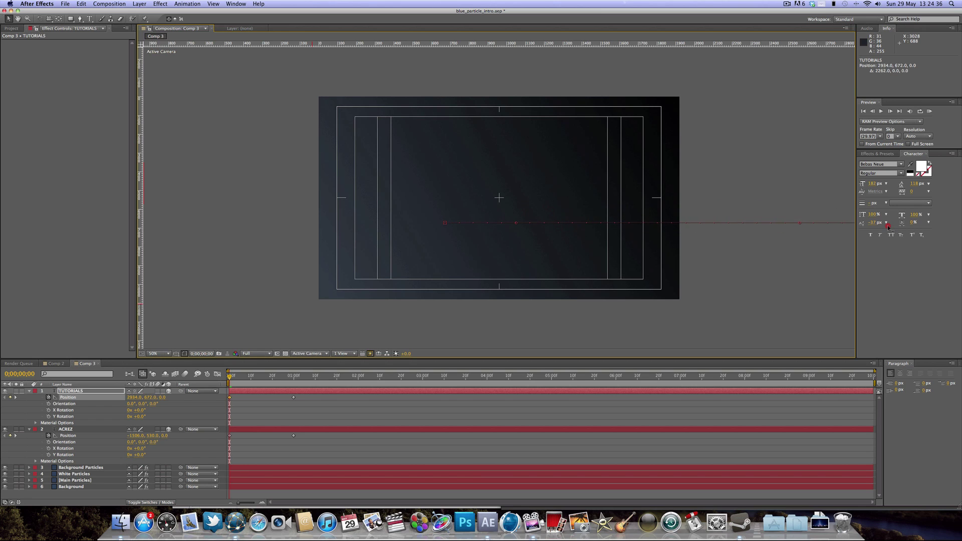
drag(890, 227, 890, 227)
key(space)
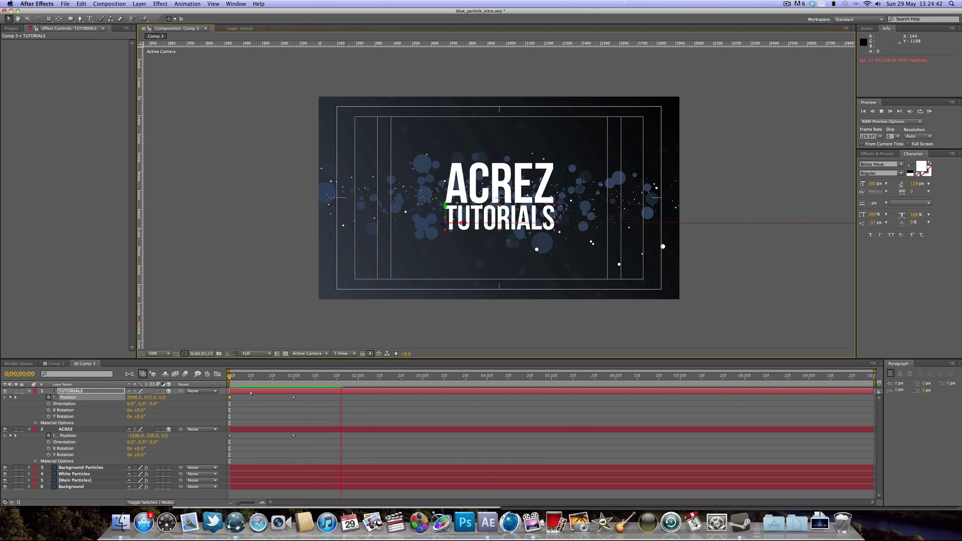
key(space)
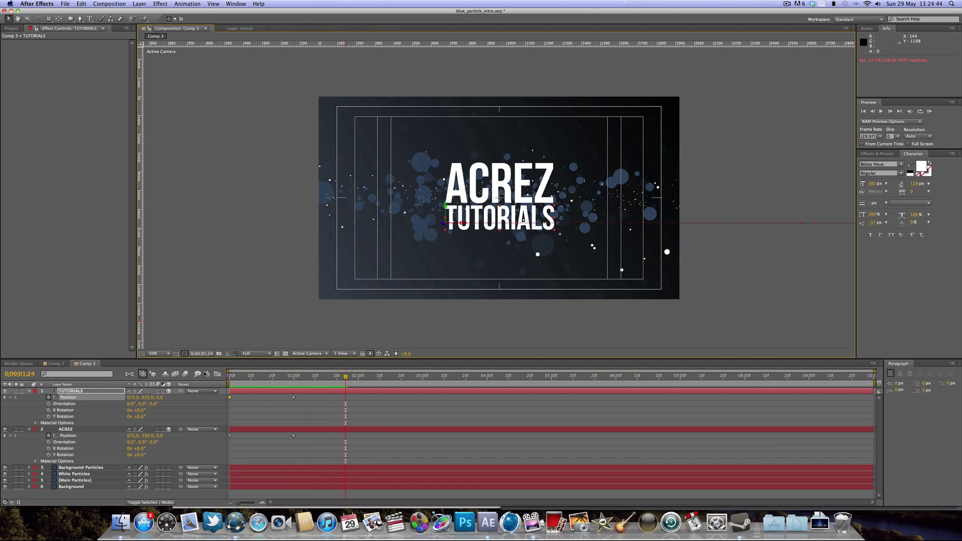
Add Position keyframes at 0;00;03;00 to both the TUTORIALS and ACREZ layers without moving the text
drag(345, 378, 422, 379)
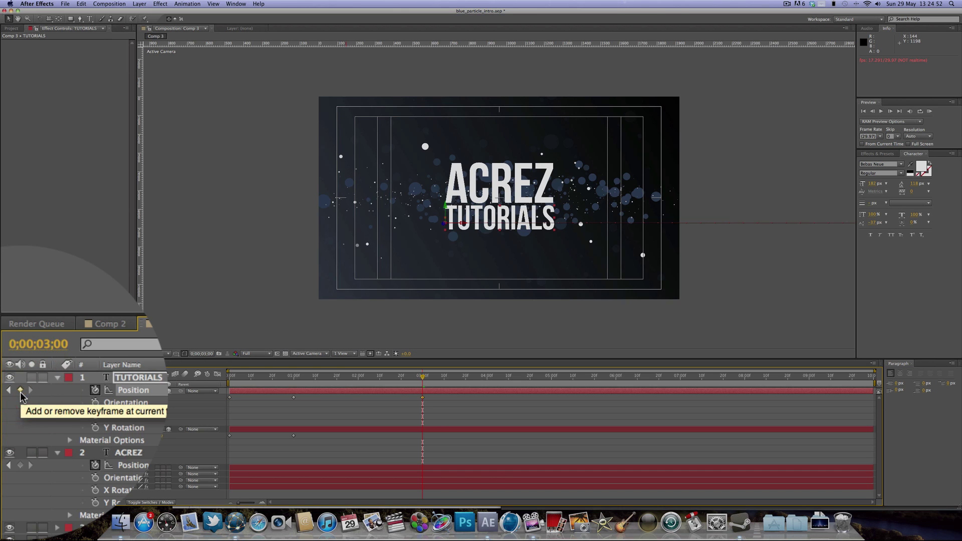
click(20, 397)
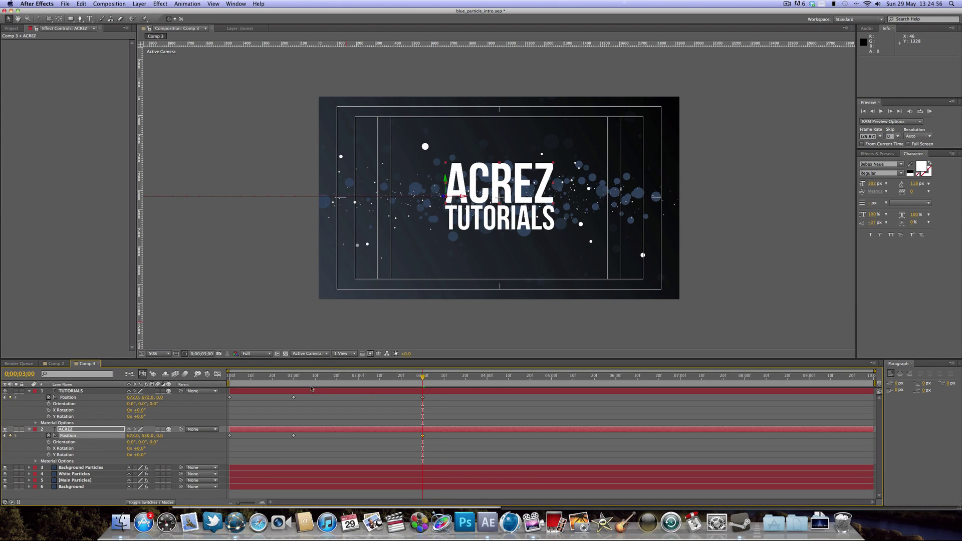
At 0;00;04;00, move ACREZ off the right side to X about 2964 and TUTORIALS off the left side to X about -1572
drag(306, 378, 487, 375)
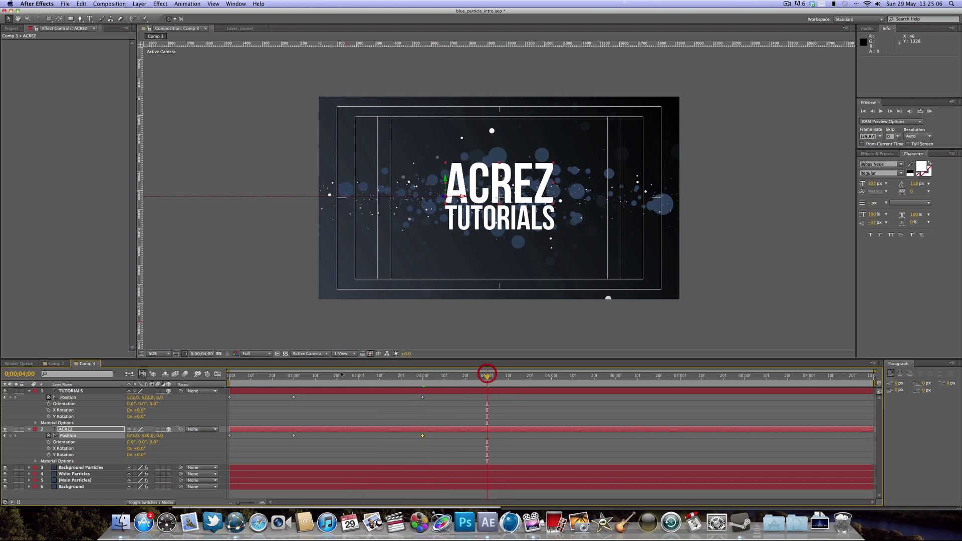
click(80, 430)
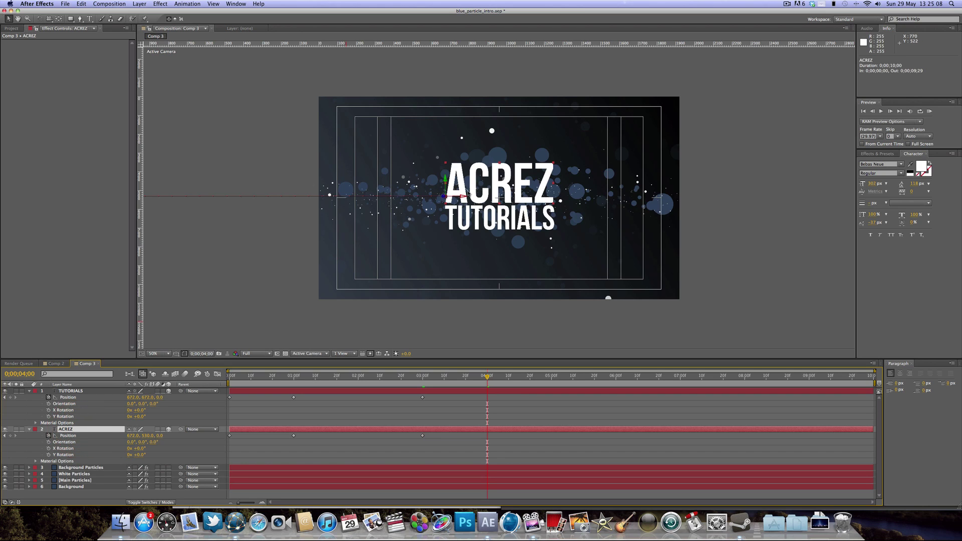
drag(463, 198, 892, 193)
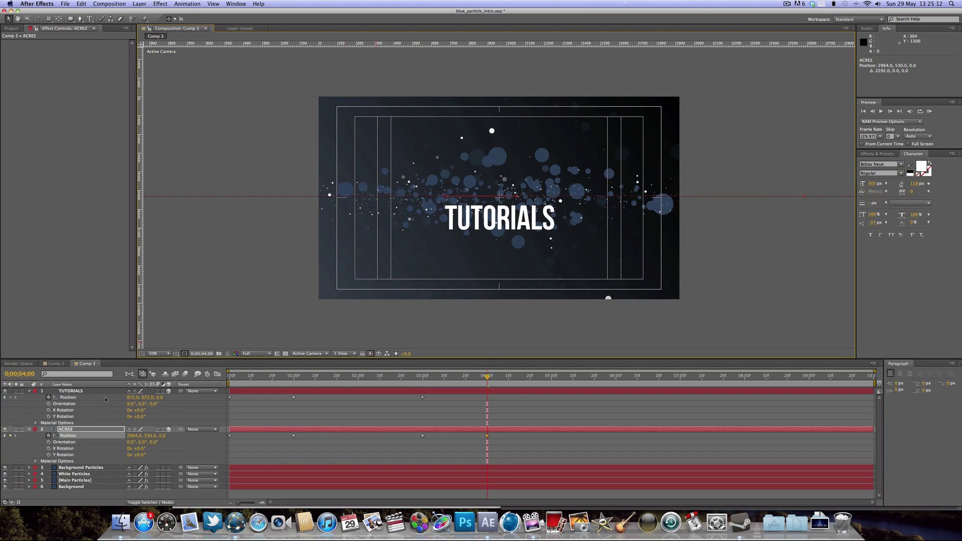
click(84, 392)
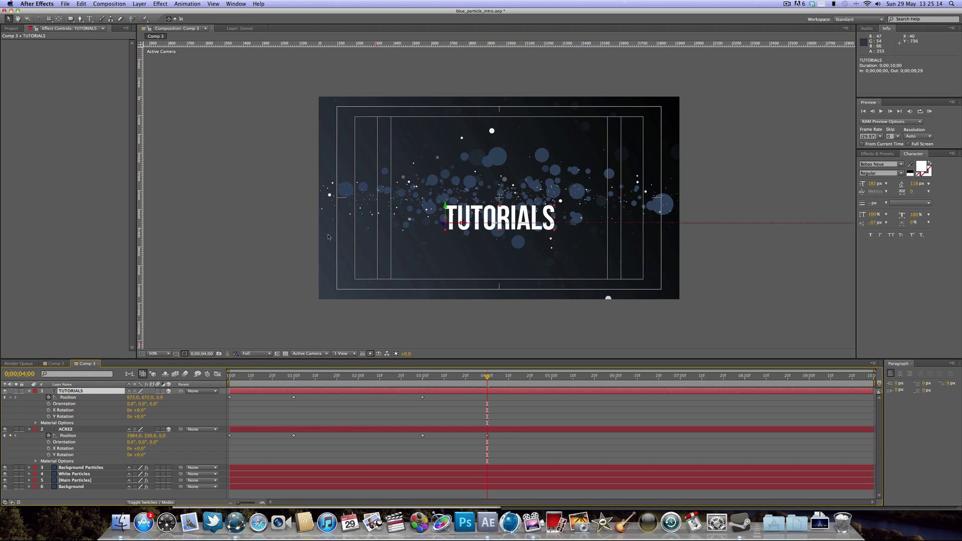
drag(464, 226, 106, 229)
drag(43, 229, 41, 228)
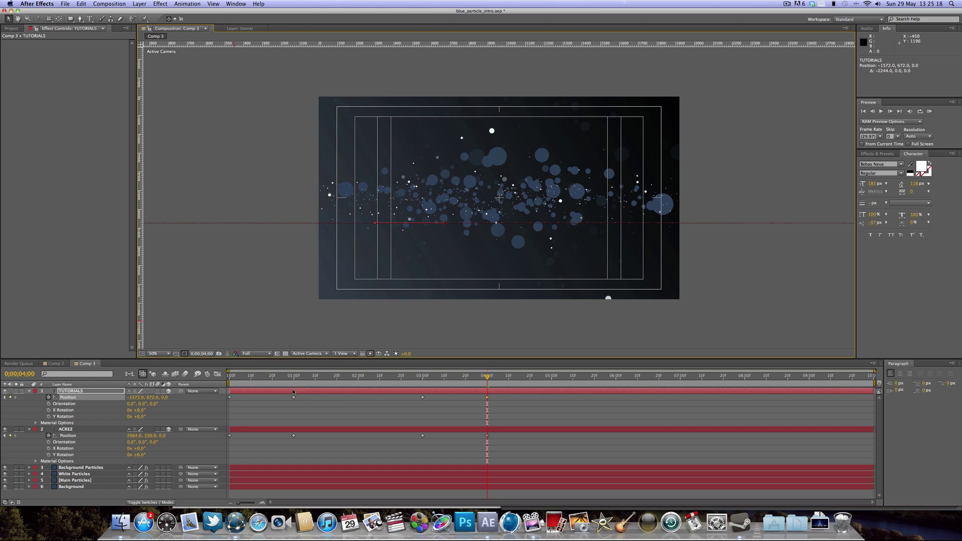
mouse_move(293, 383)
mouse_down()
mouse_move(228, 382)
mouse_move(281, 382)
mouse_up()
key(space)
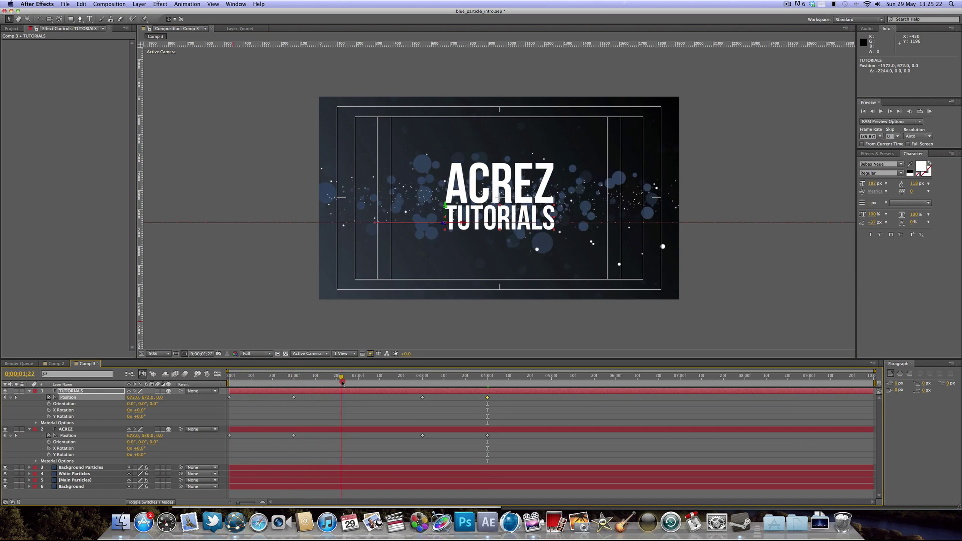
click(480, 389)
Apply Easy Ease to all Position keyframes of the TUTORIALS and ACREZ layers, and collapse their properties
drag(498, 395, 185, 412)
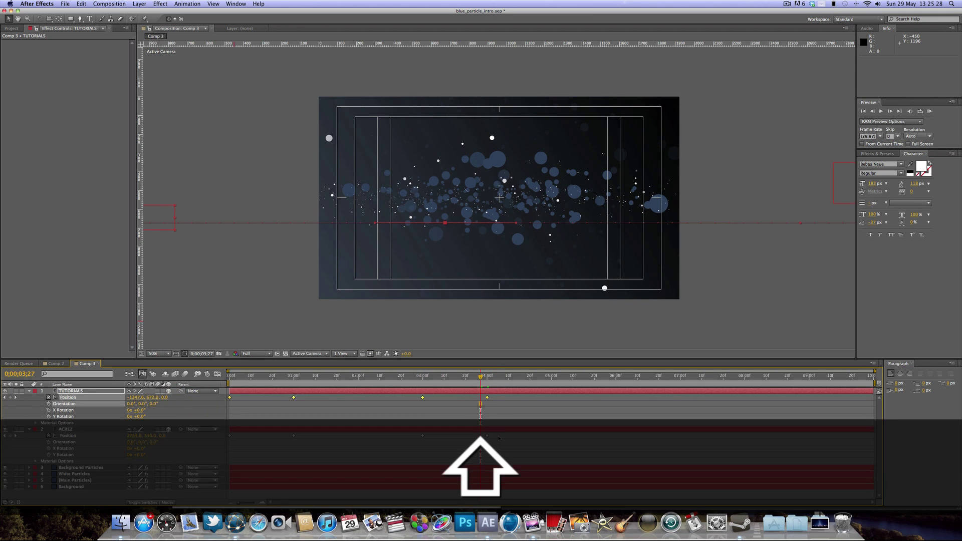
drag(499, 438, 199, 449)
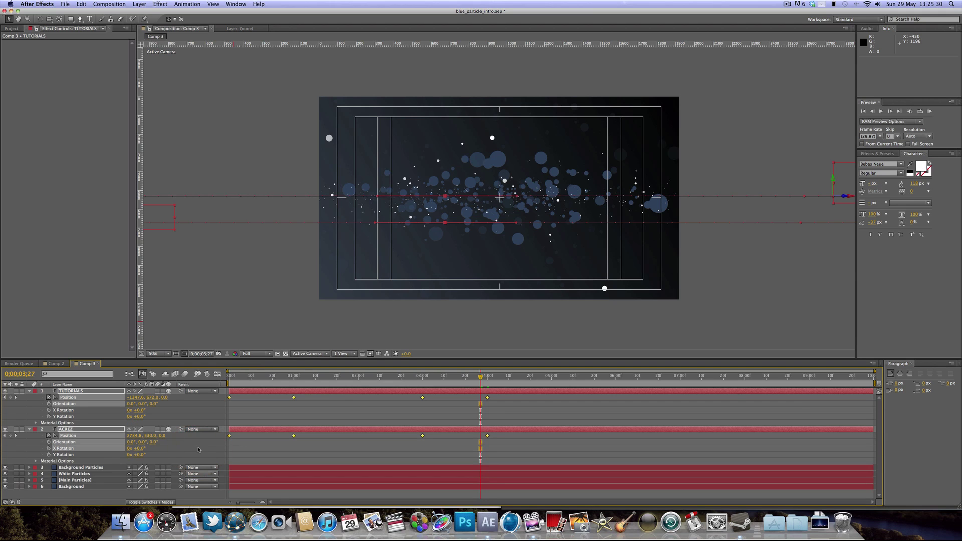
key(F9)
key(u)
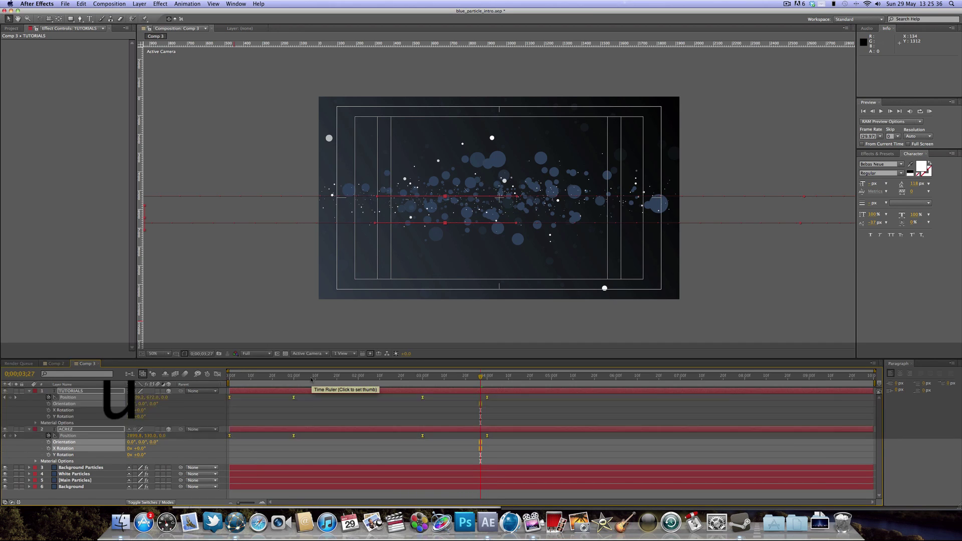
click(327, 445)
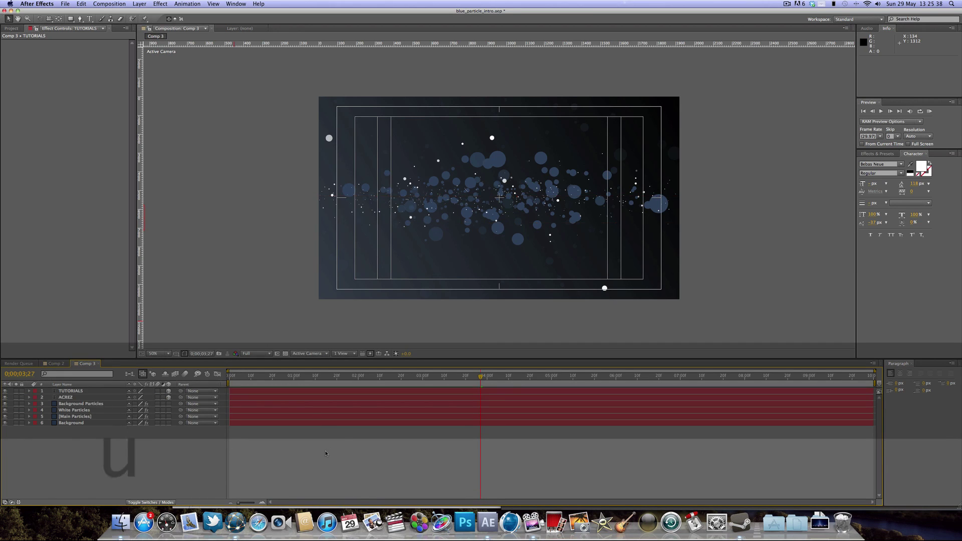
Examine the camera movement in the finished Comp 2 intro up to 0;00;03;27, and return to Comp 3
click(53, 365)
drag(227, 377, 481, 378)
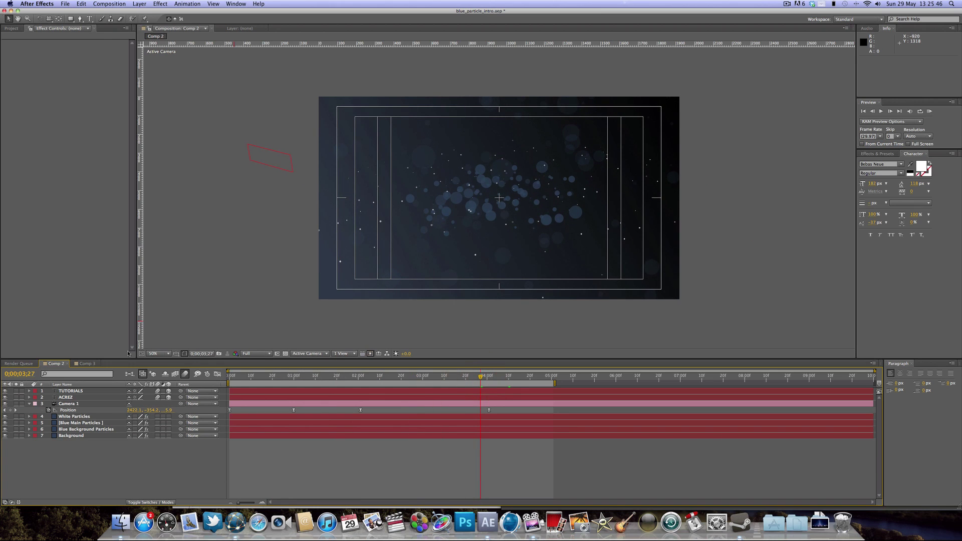
click(94, 365)
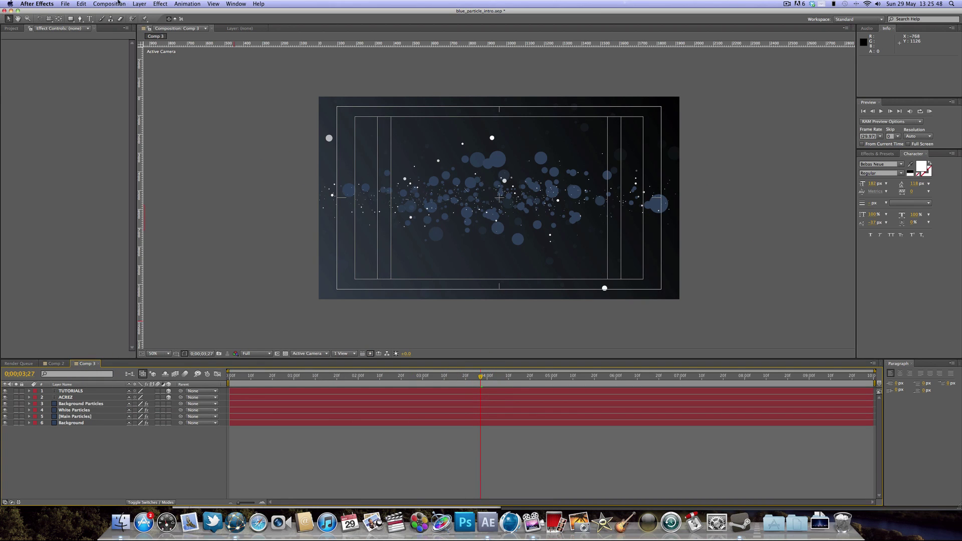
Create a two-node camera named Camera 1 with the 50mm preset, and activate the Unified Camera Tool
click(139, 3)
mouse_move(151, 12)
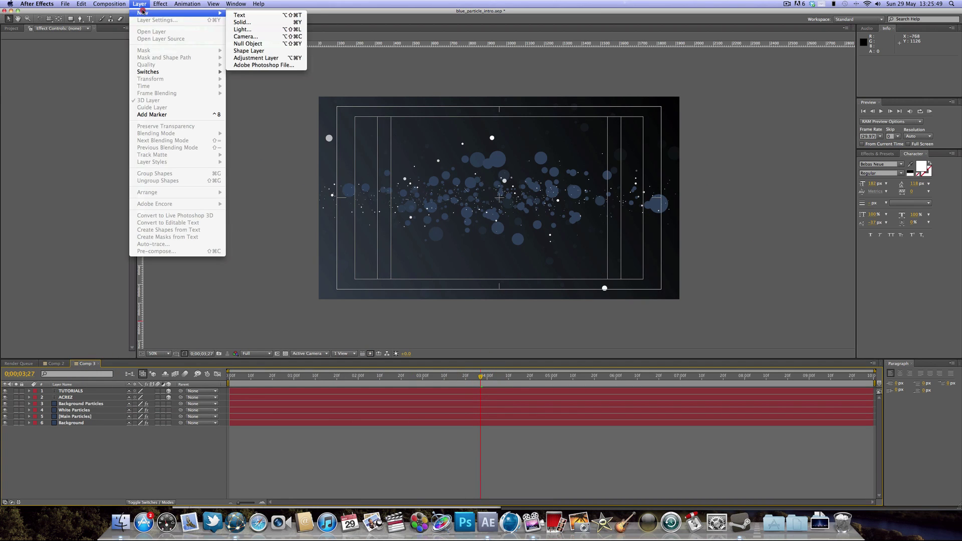
click(272, 39)
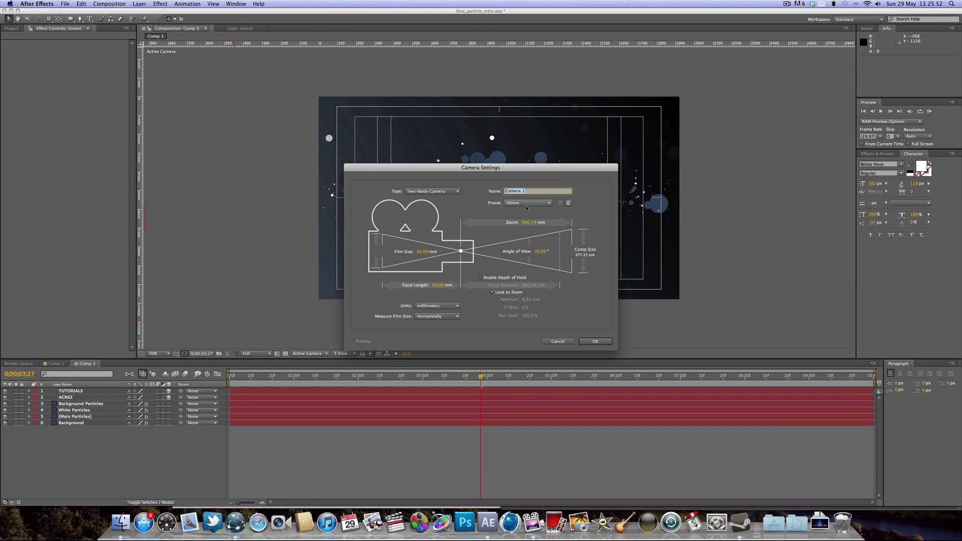
key(Return)
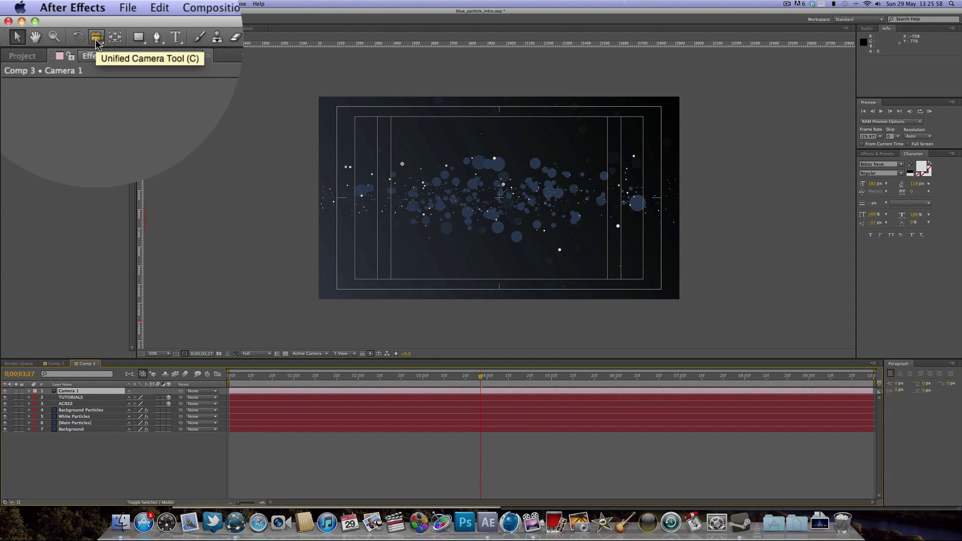
click(48, 19)
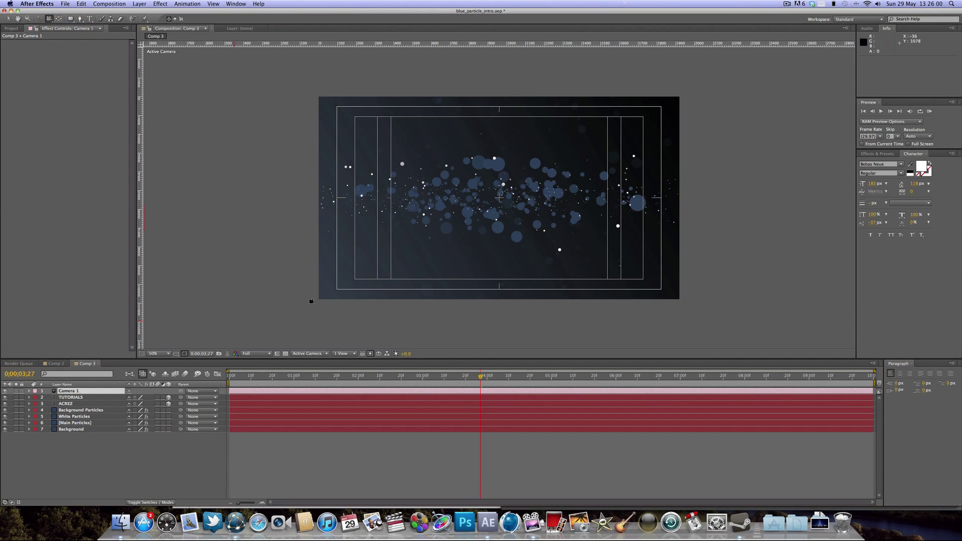
Try orbiting the camera around the scene, and undo the orbit
mouse_move(395, 193)
mouse_down()
mouse_move(440, 226)
mouse_move(451, 222)
mouse_move(396, 191)
mouse_move(402, 195)
mouse_up()
key(super)
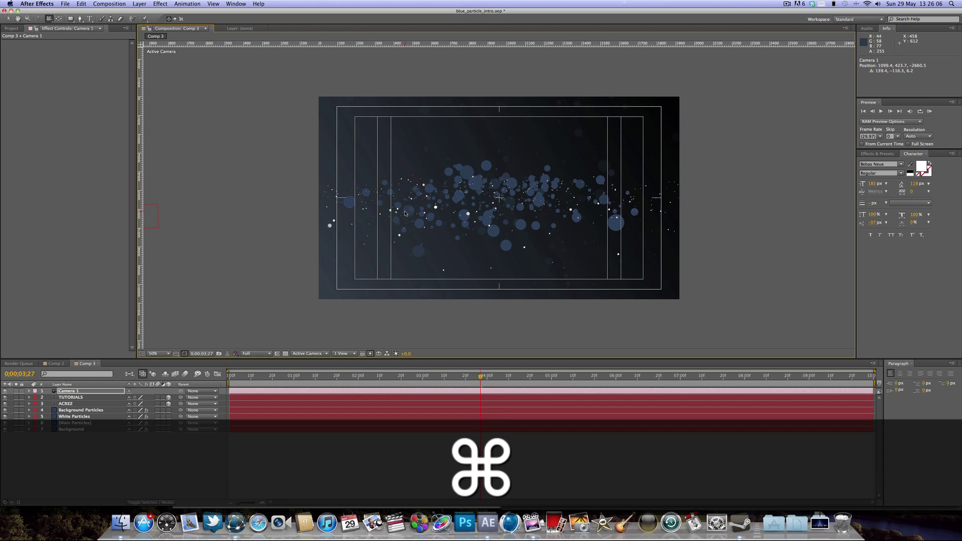
key(super+z)
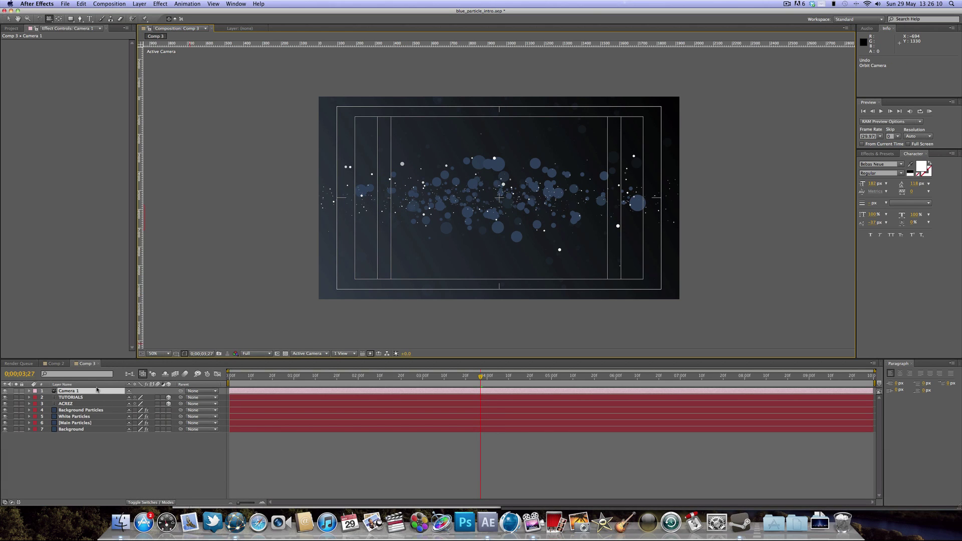
Keyframe Camera 1's Position by orbiting to about -364, -394, -2118 at 0;00;00;00 and about 1192, 587, -2656 at 0;00;01;00
key(p)
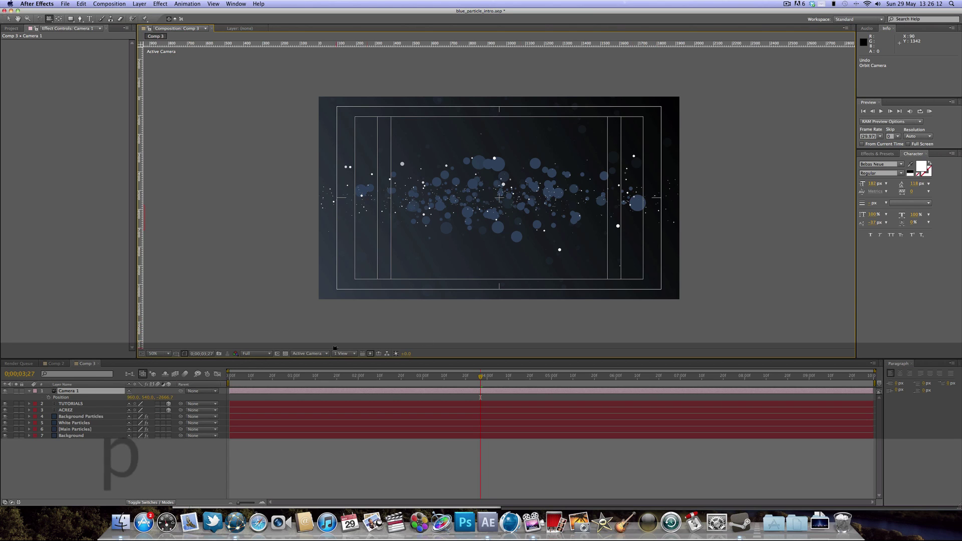
click(296, 377)
drag(296, 377, 295, 377)
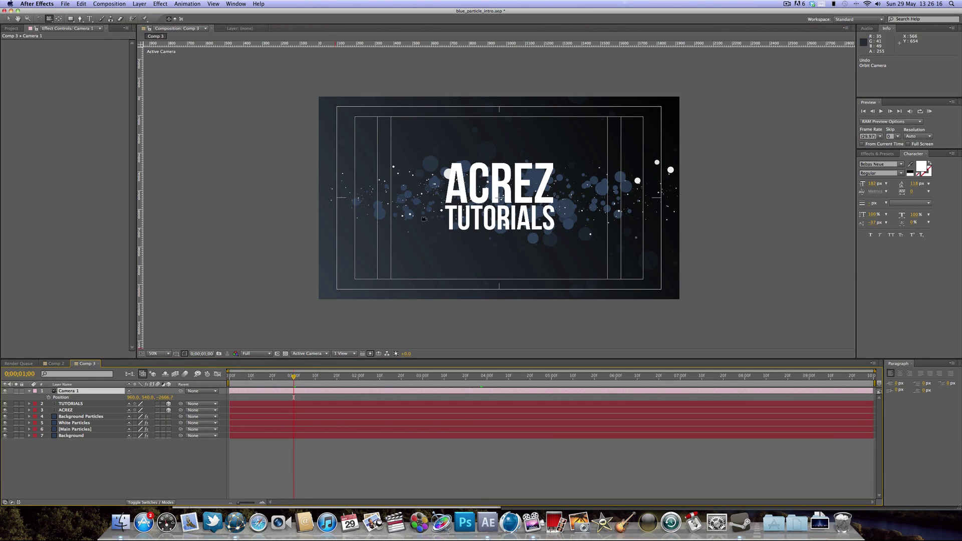
drag(241, 379, 221, 379)
drag(414, 178, 432, 194)
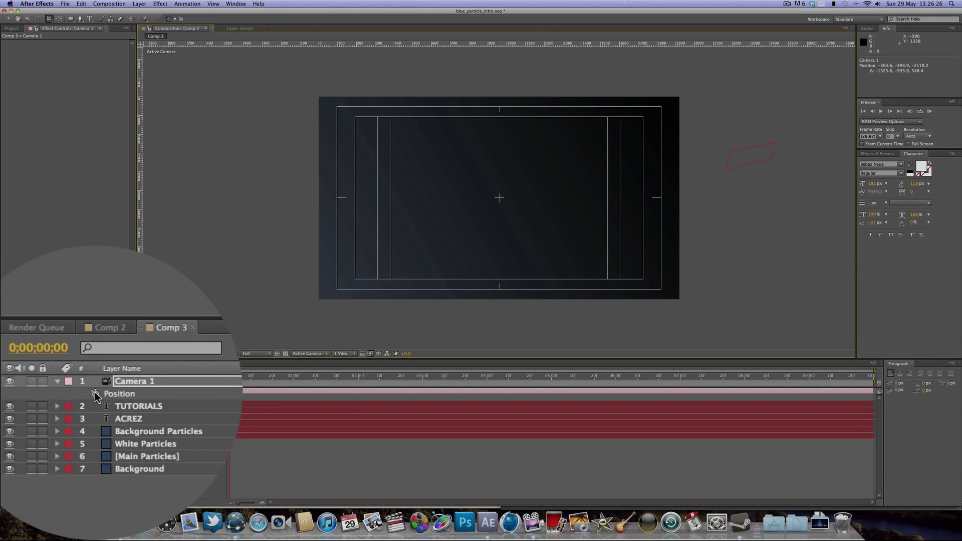
click(49, 398)
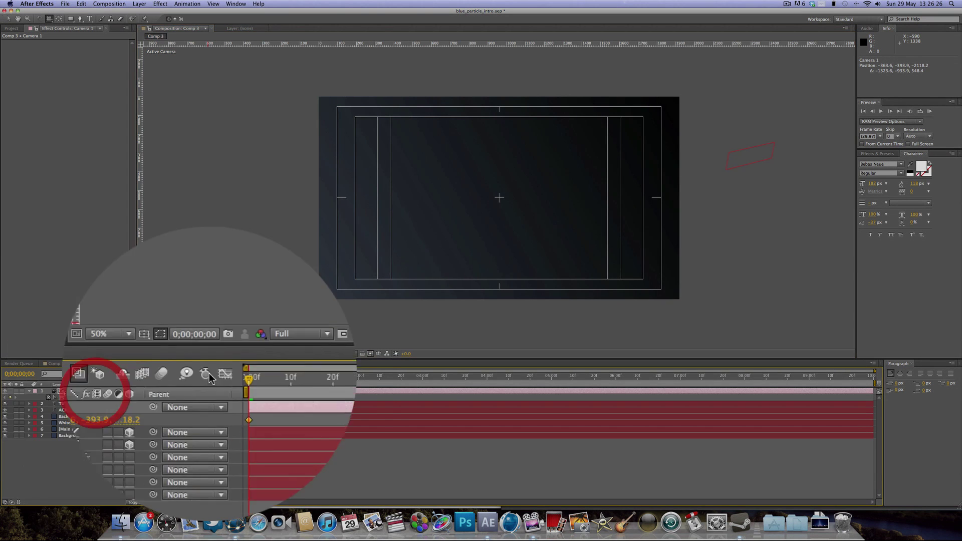
drag(230, 377, 295, 377)
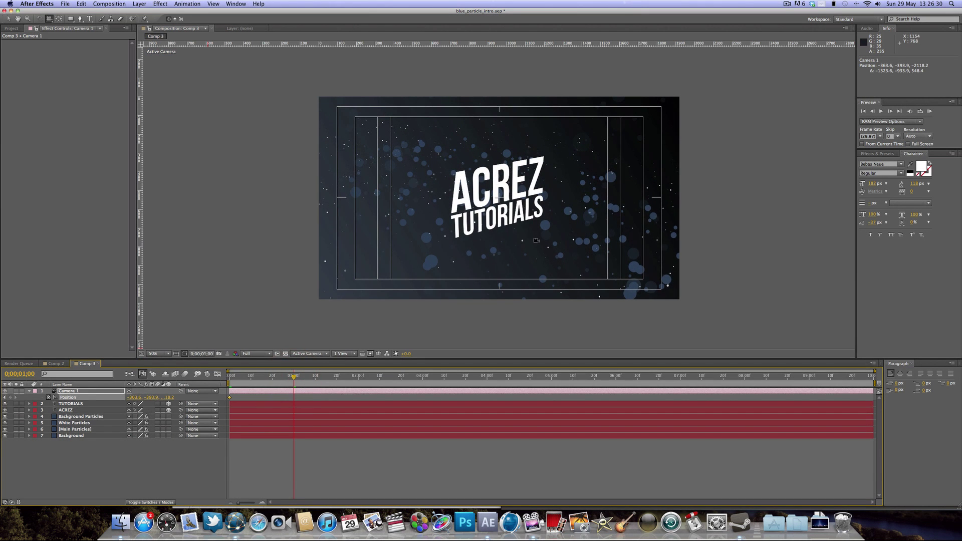
drag(536, 241, 509, 225)
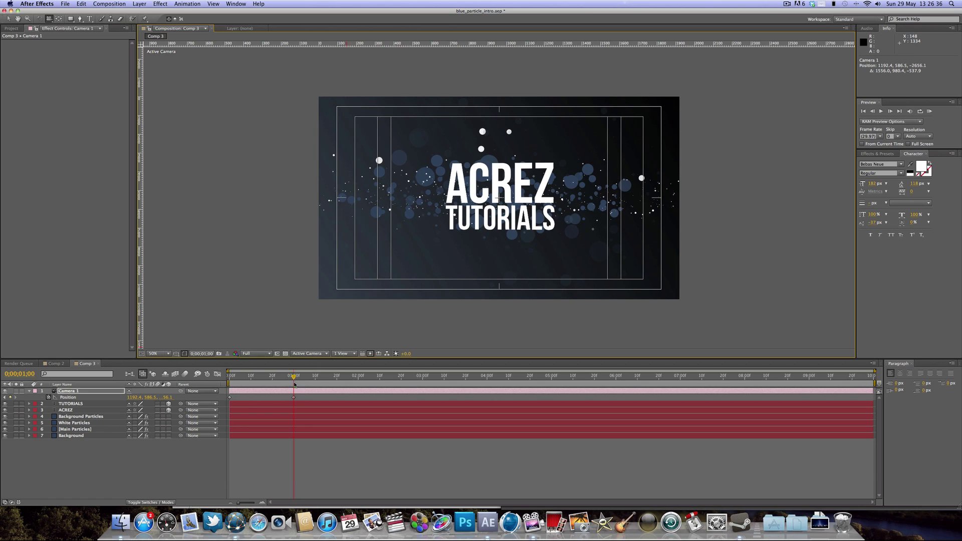
Orbit the camera to about 1601, 842, -2571 at 0;00;03;00 and to about 2612, -173, -1969 at 0;00;04;00
drag(300, 378, 424, 384)
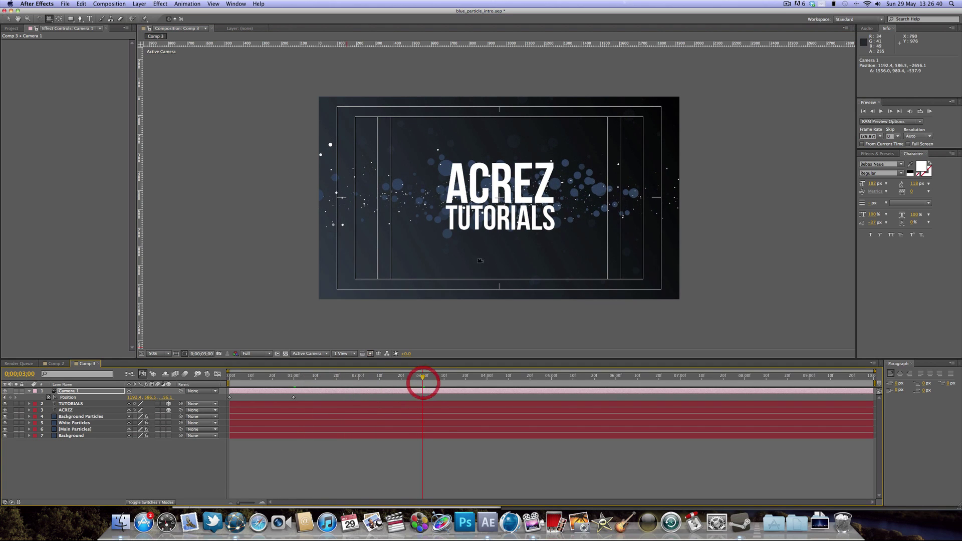
drag(547, 243, 541, 240)
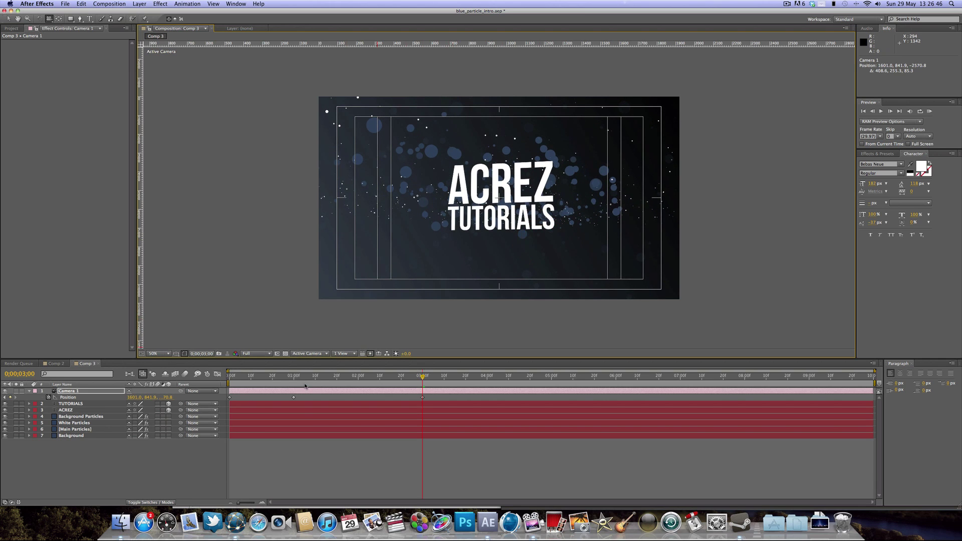
drag(300, 379, 487, 382)
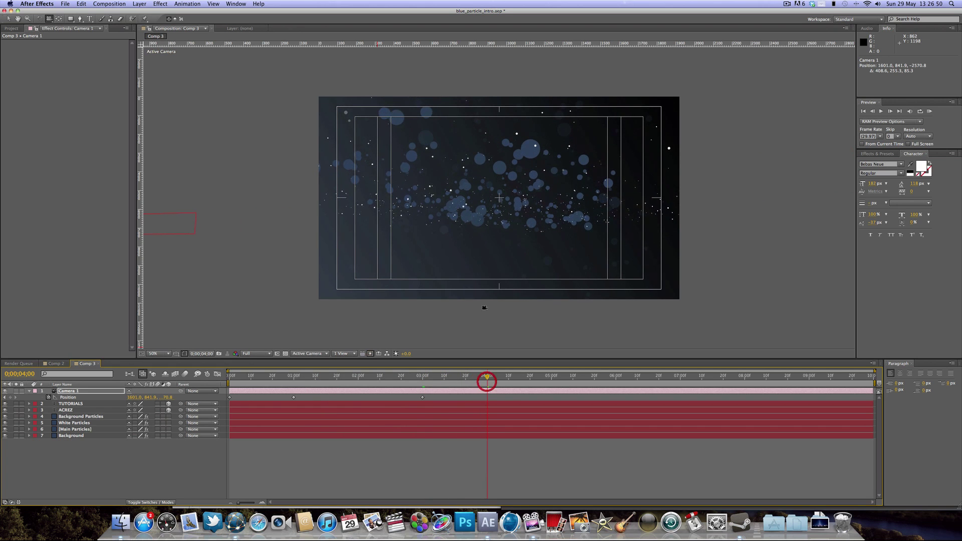
drag(496, 236, 511, 220)
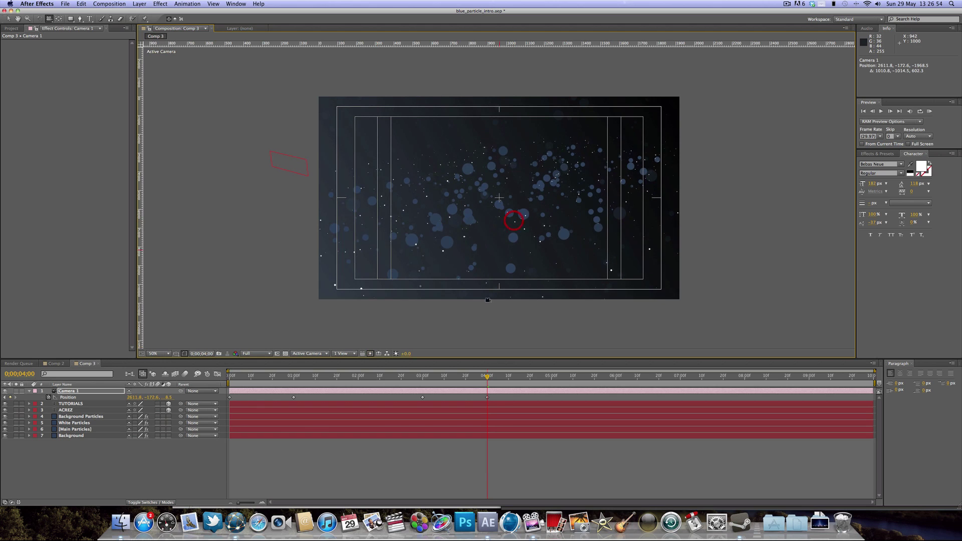
Enable motion blur for the composition and switch it on for the TUTORIALS and ACREZ text layers
drag(311, 379, 231, 395)
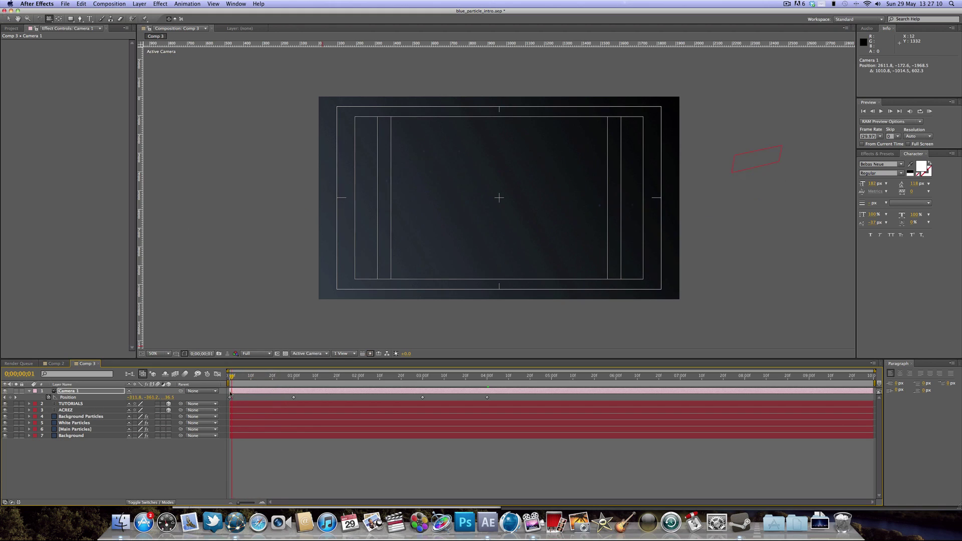
click(105, 404)
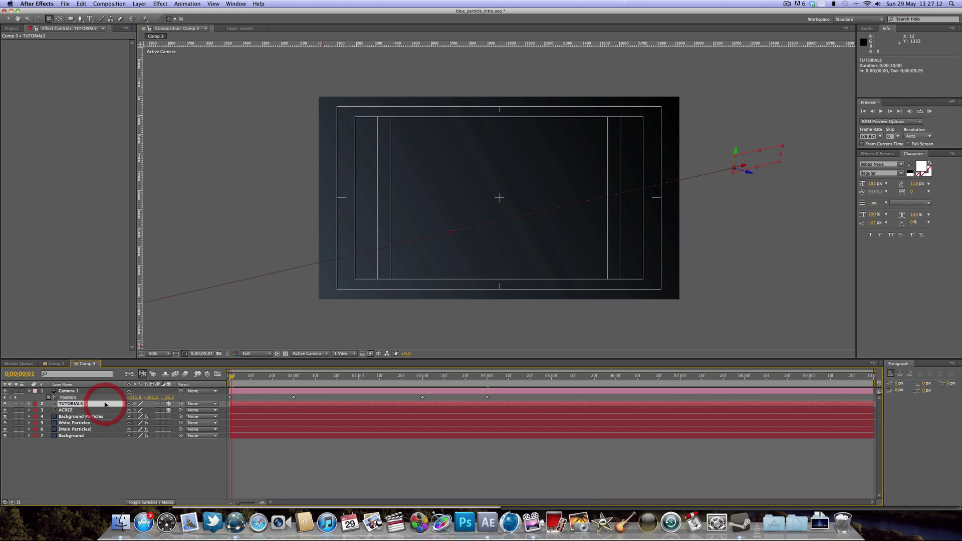
shift+click(92, 410)
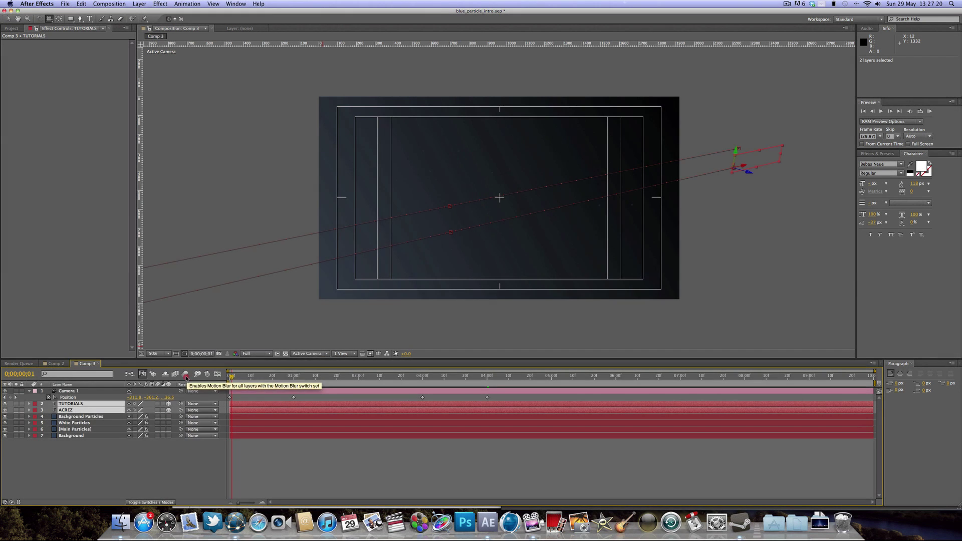
click(185, 374)
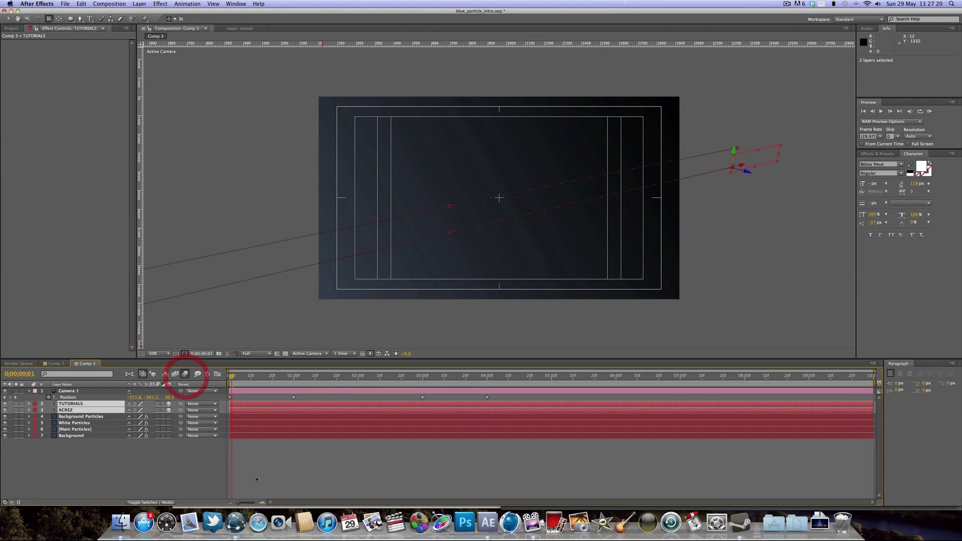
mouse_move(251, 376)
mouse_down()
mouse_move(281, 377)
mouse_move(247, 377)
mouse_up()
key(KP_0)
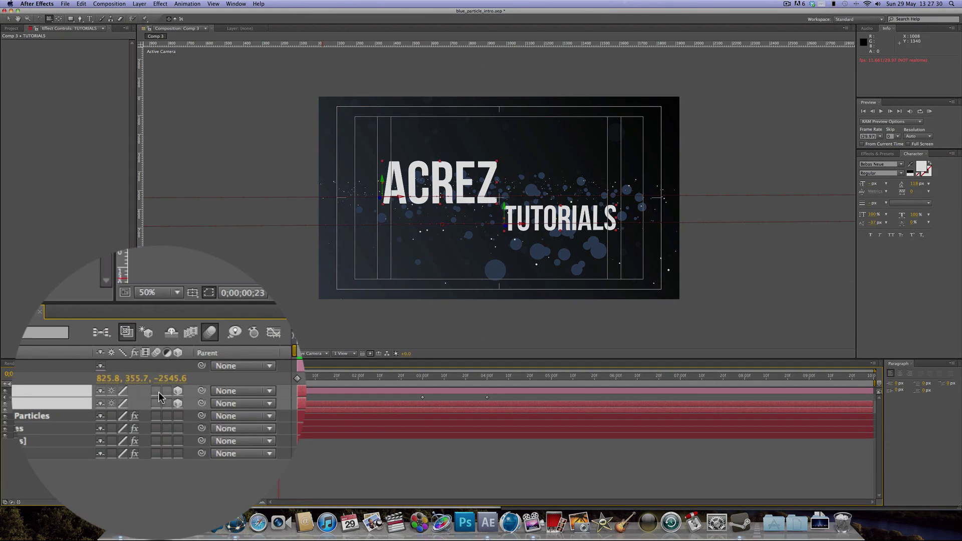
click(159, 392)
click(159, 404)
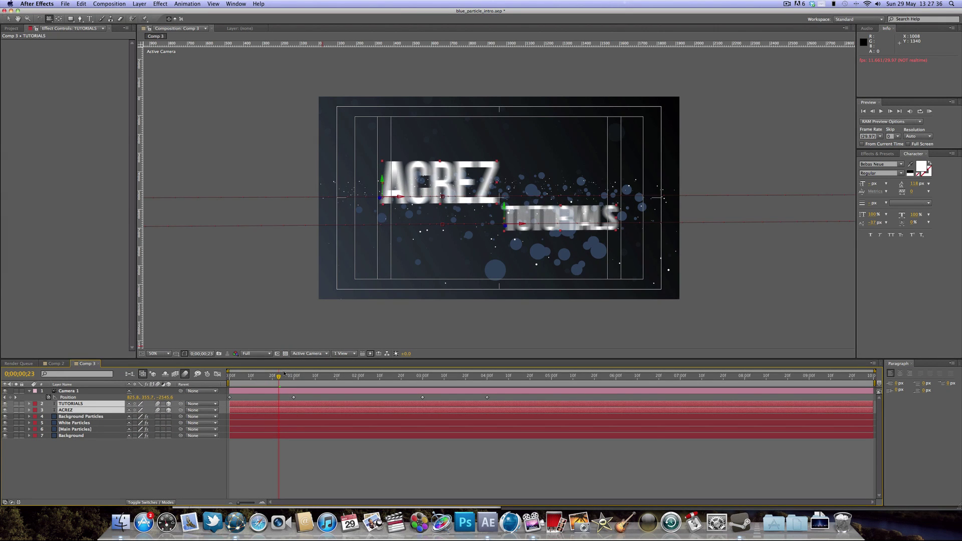
Orbit the camera to about 2573, -195, -1992 at 0;00;04;06, and return to 0;00;02;00 with the Selection tool and no layers selected
drag(284, 380, 500, 381)
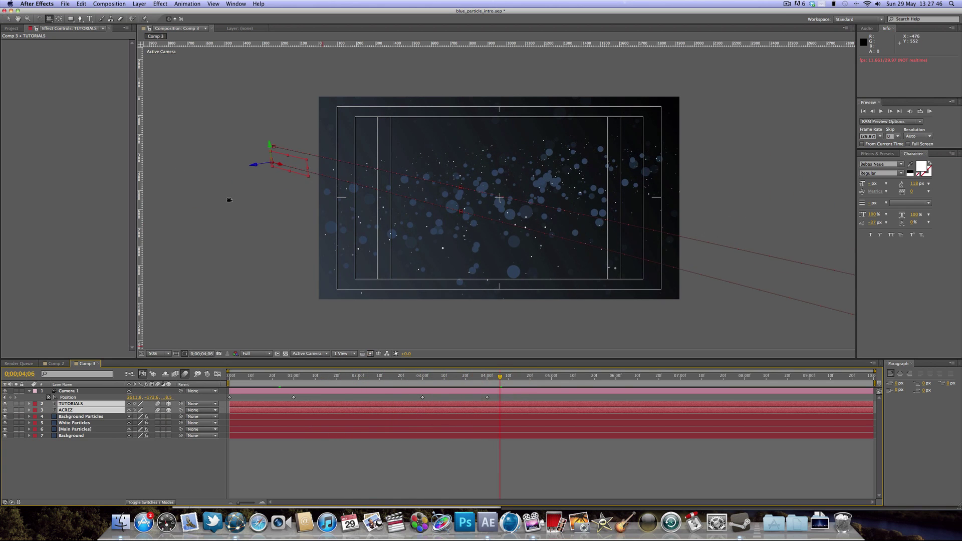
drag(228, 201, 222, 196)
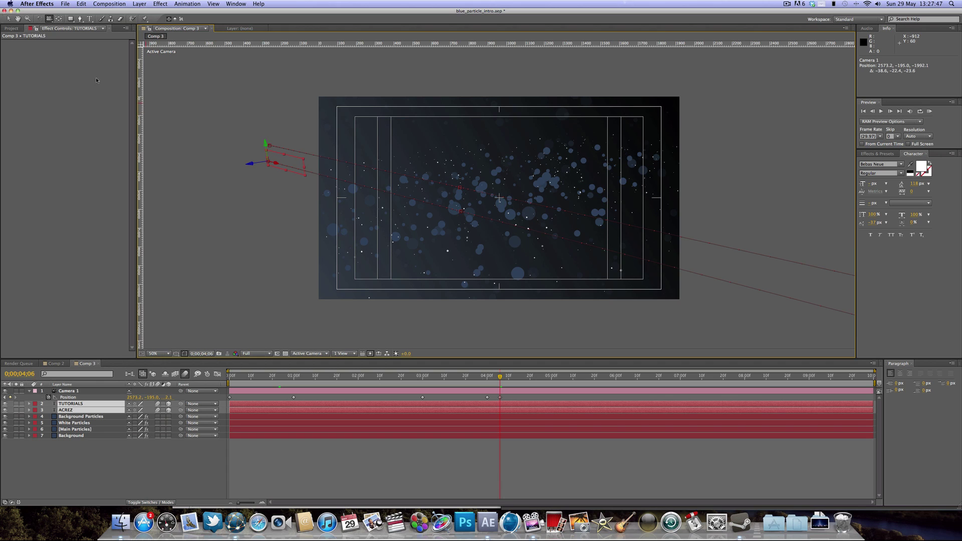
click(8, 19)
mouse_move(344, 381)
mouse_down()
mouse_move(271, 379)
mouse_move(481, 381)
mouse_move(307, 381)
mouse_move(401, 380)
mouse_move(359, 381)
mouse_up()
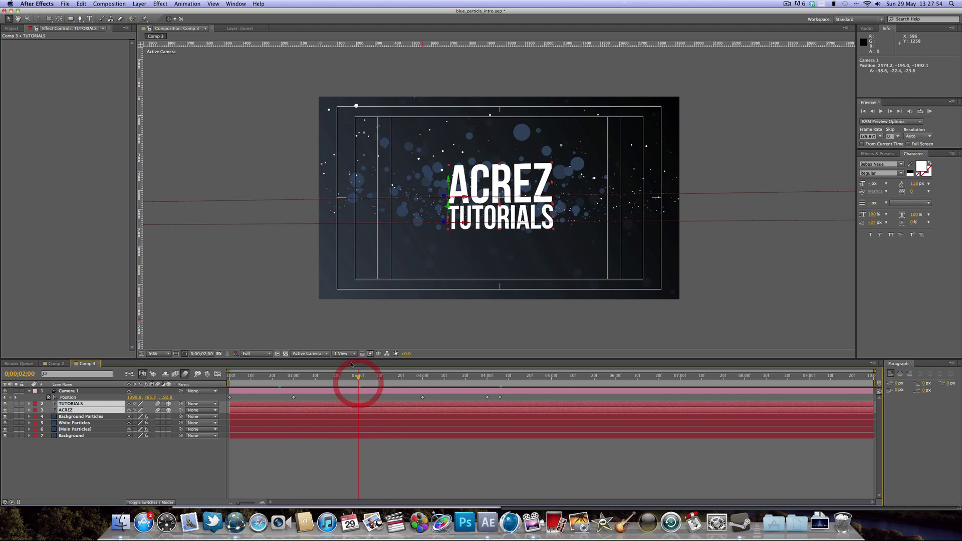
click(484, 458)
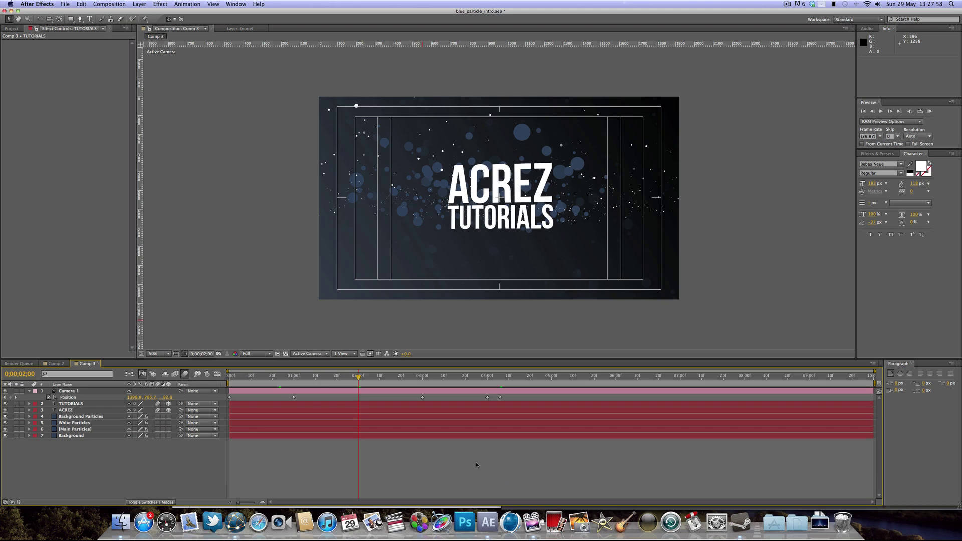